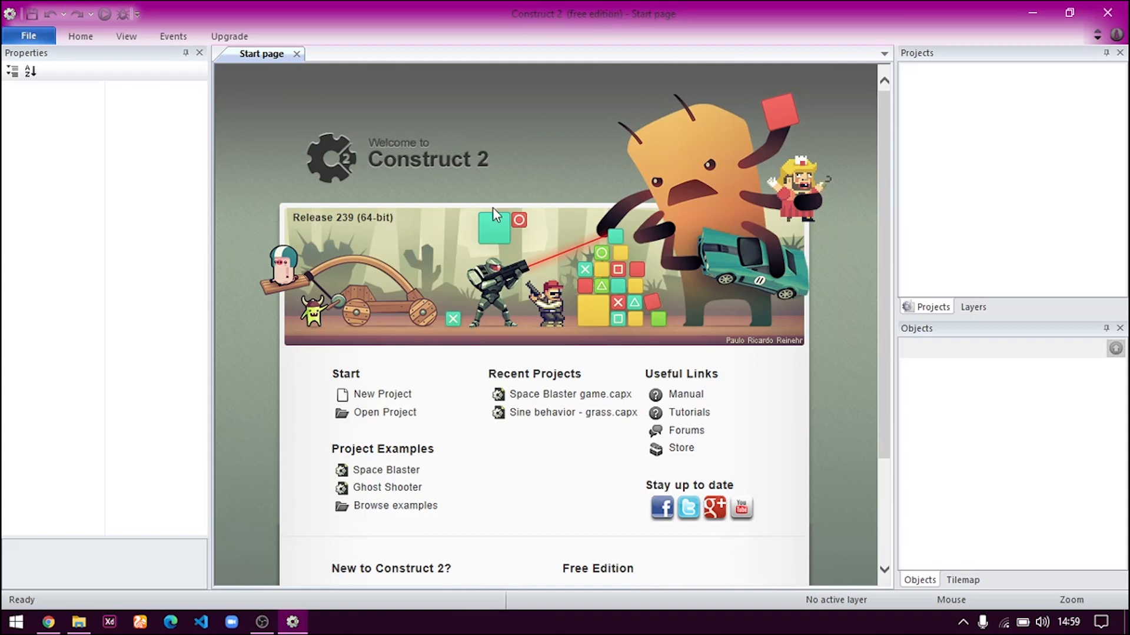
# - Switch to File Explorer and open the folder D:\Bahan\Assets Game\Construct 2\Assets Game
pyautogui.click(79, 622)
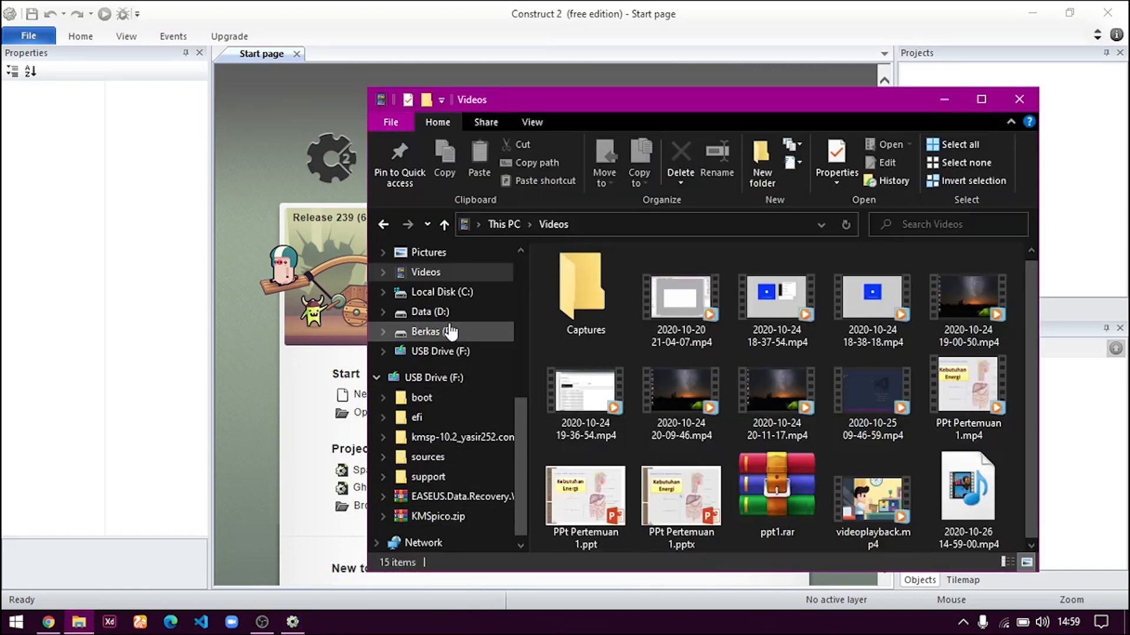
pyautogui.click(438, 312)
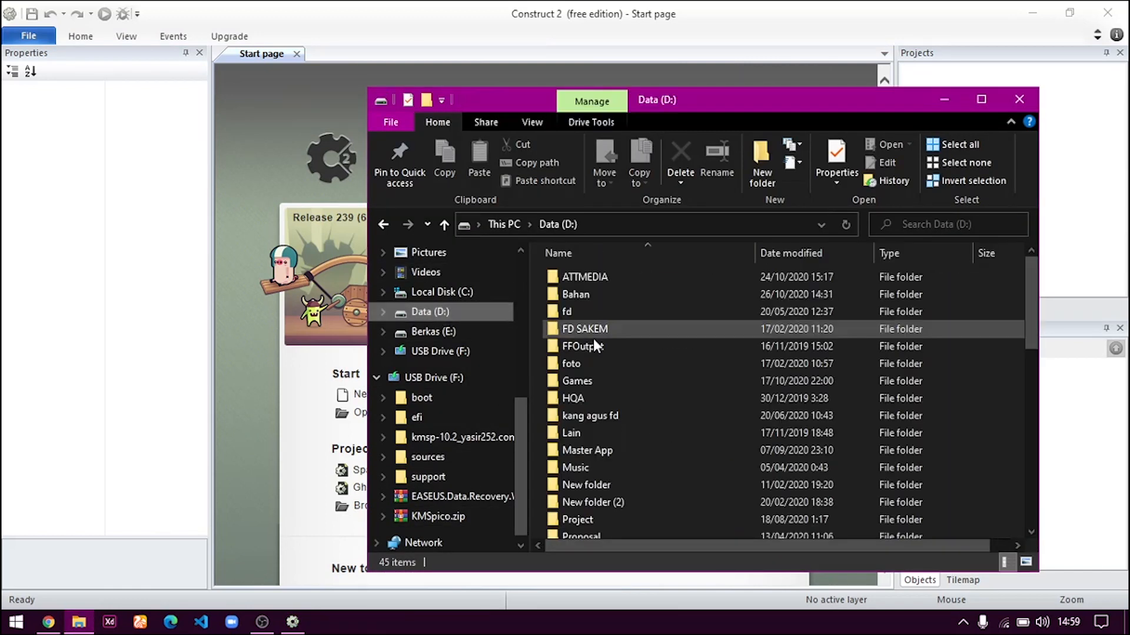
pyautogui.doubleClick(576, 294)
pyautogui.click(577, 294)
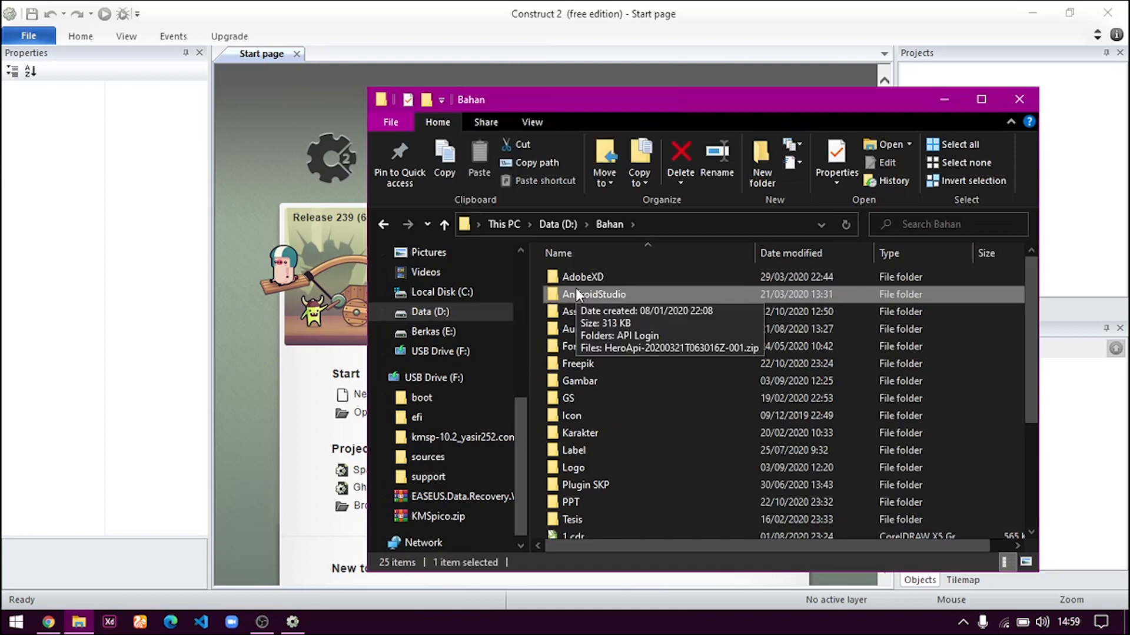
pyautogui.press('Down')
pyautogui.press('Return')
pyautogui.doubleClick(570, 277)
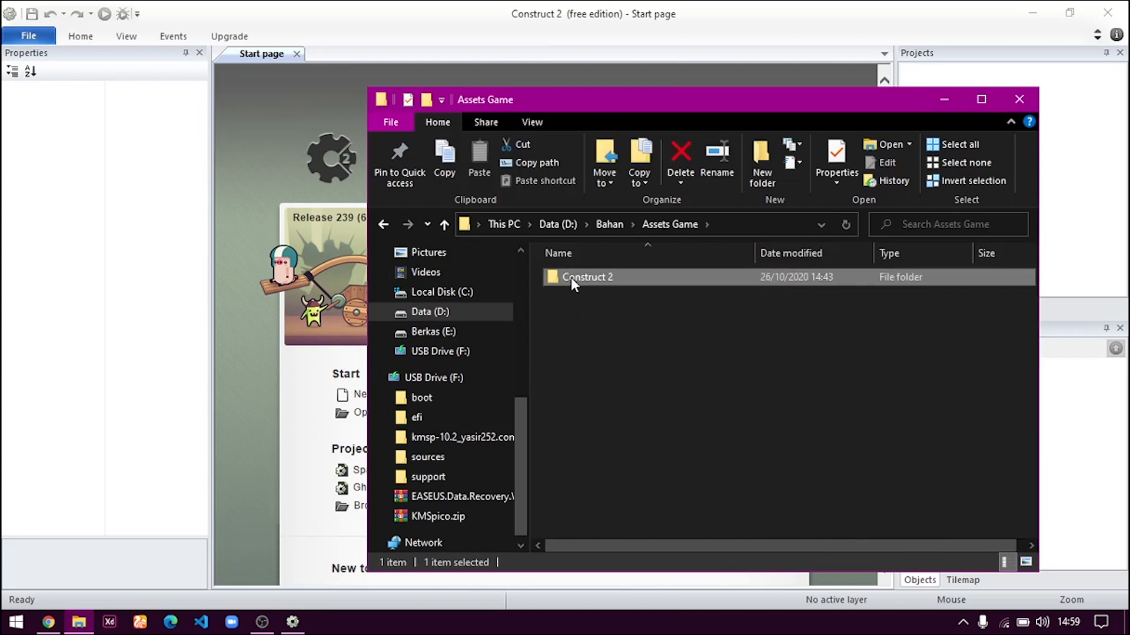
pyautogui.click(570, 277)
pyautogui.doubleClick(571, 277)
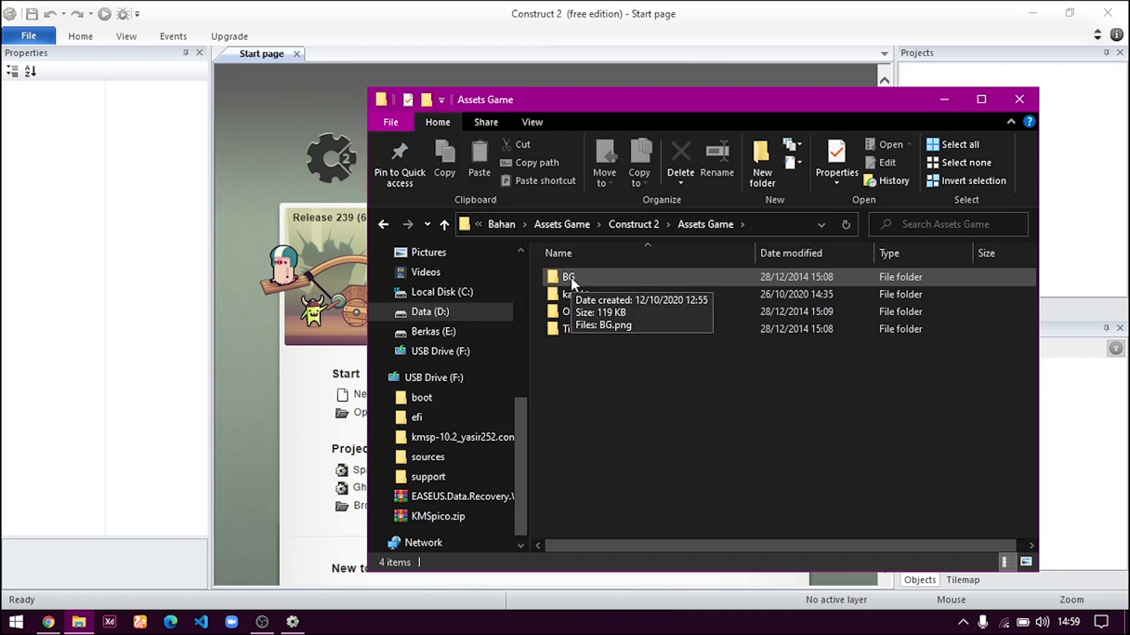
# - Go over the asset subfolders and open BG to view the background image BG.png
pyautogui.press('Down')
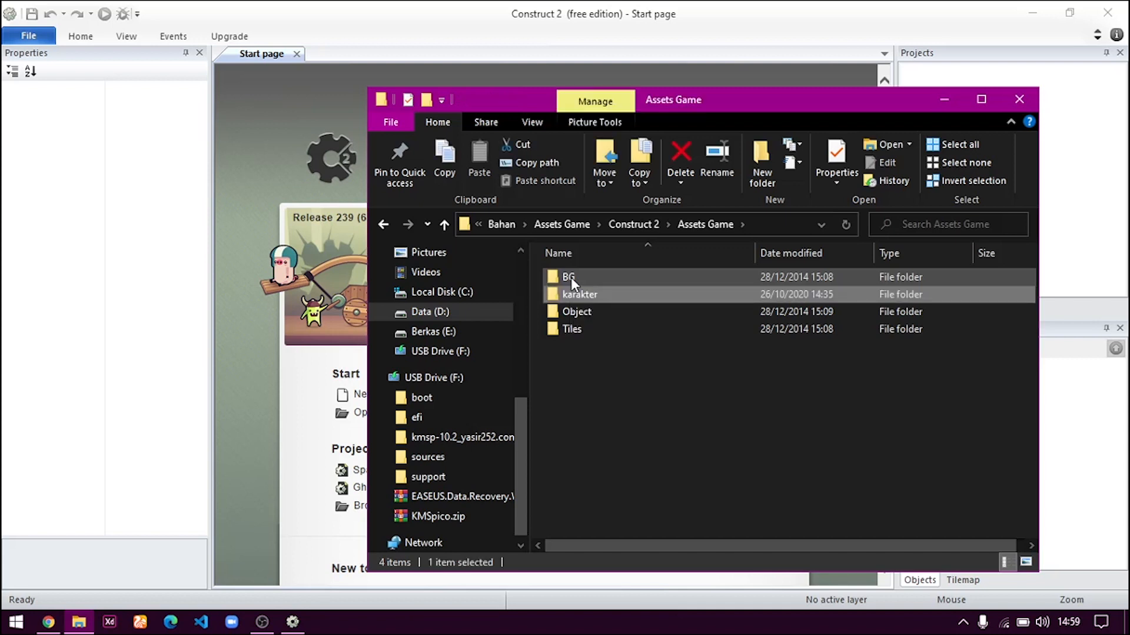
pyautogui.click(611, 403)
pyautogui.press('Down')
pyautogui.press('Up')
pyautogui.press('Up')
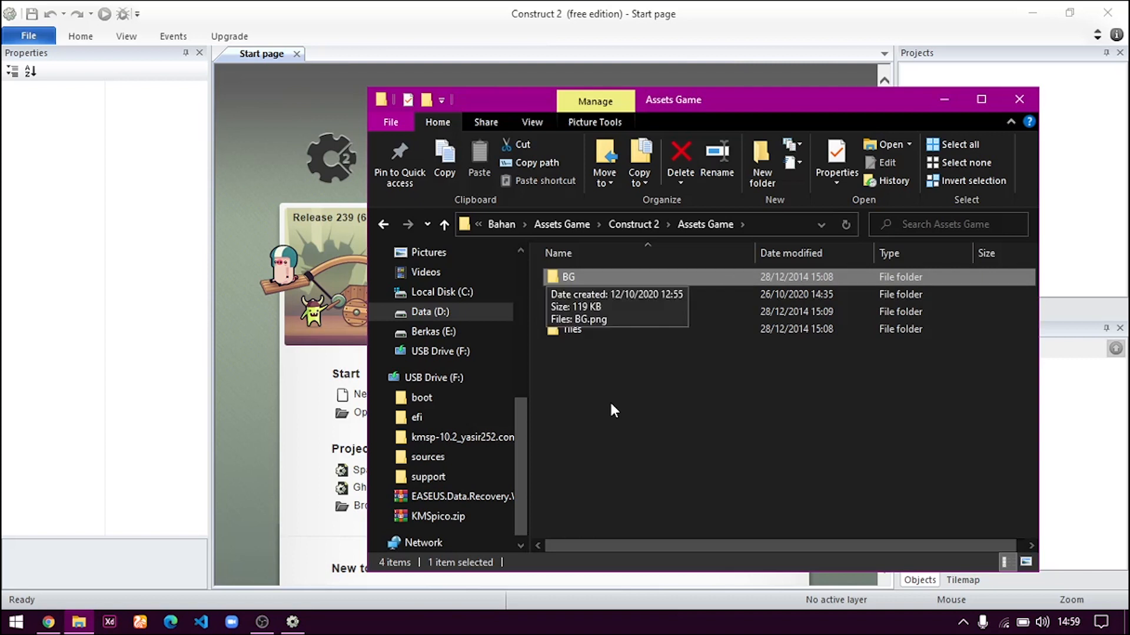
pyautogui.click(611, 404)
pyautogui.press('Down')
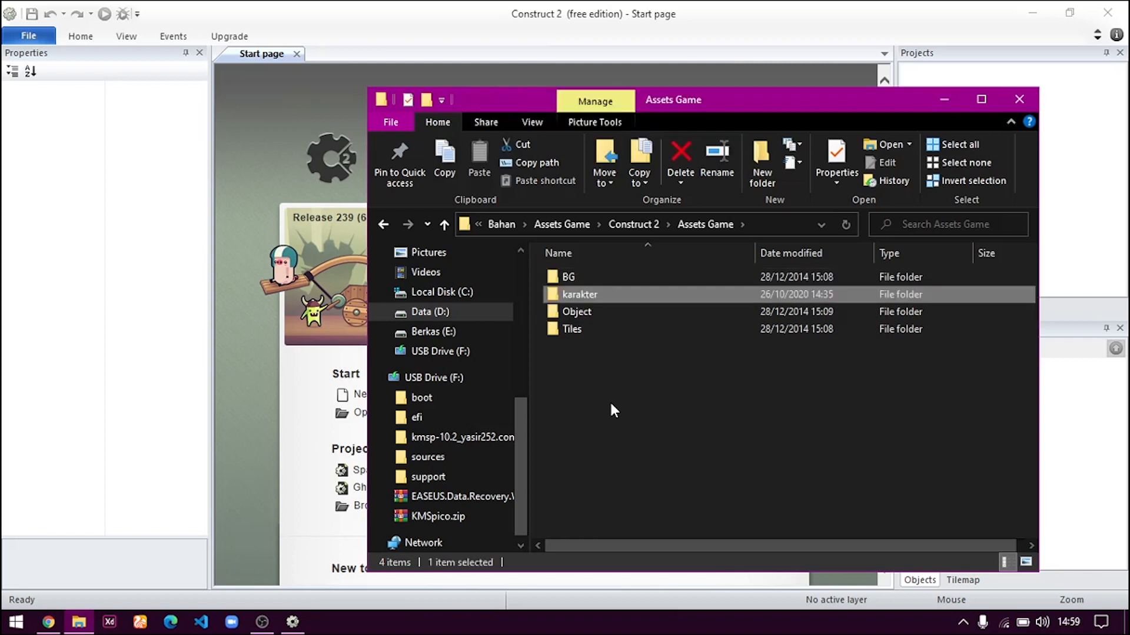
pyautogui.press('Up')
pyautogui.press('Return')
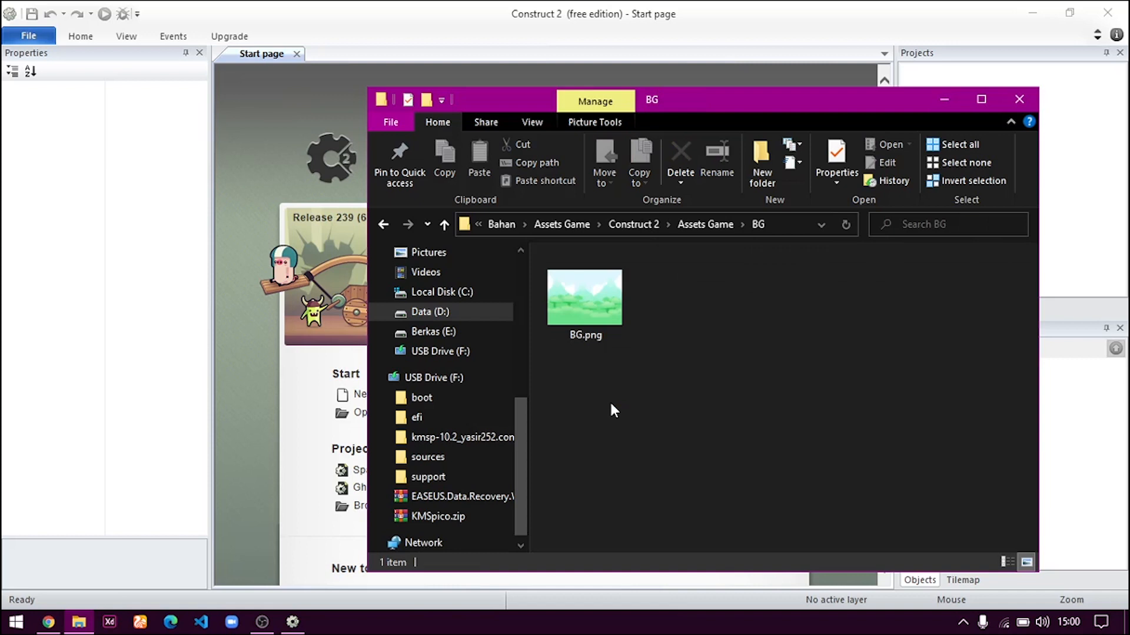
pyautogui.press('Down')
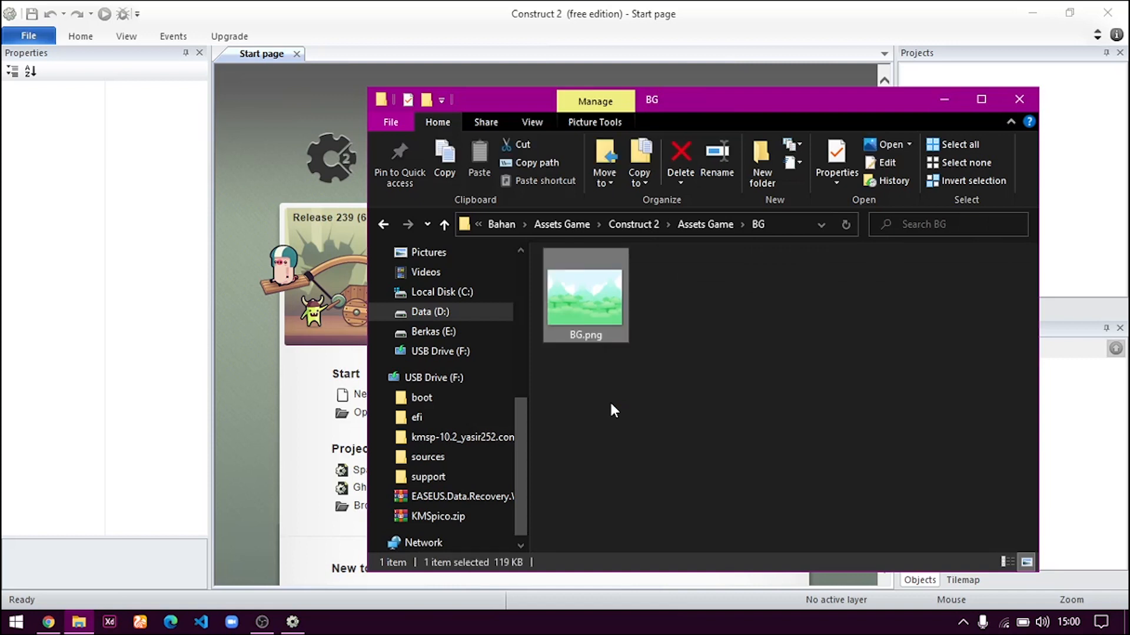
# - Open the karakter folder and look through its character animation images, from the Dead frames to the Shoot frames
pyautogui.press('BackSpace')
pyautogui.press('Down')
pyautogui.press('Return')
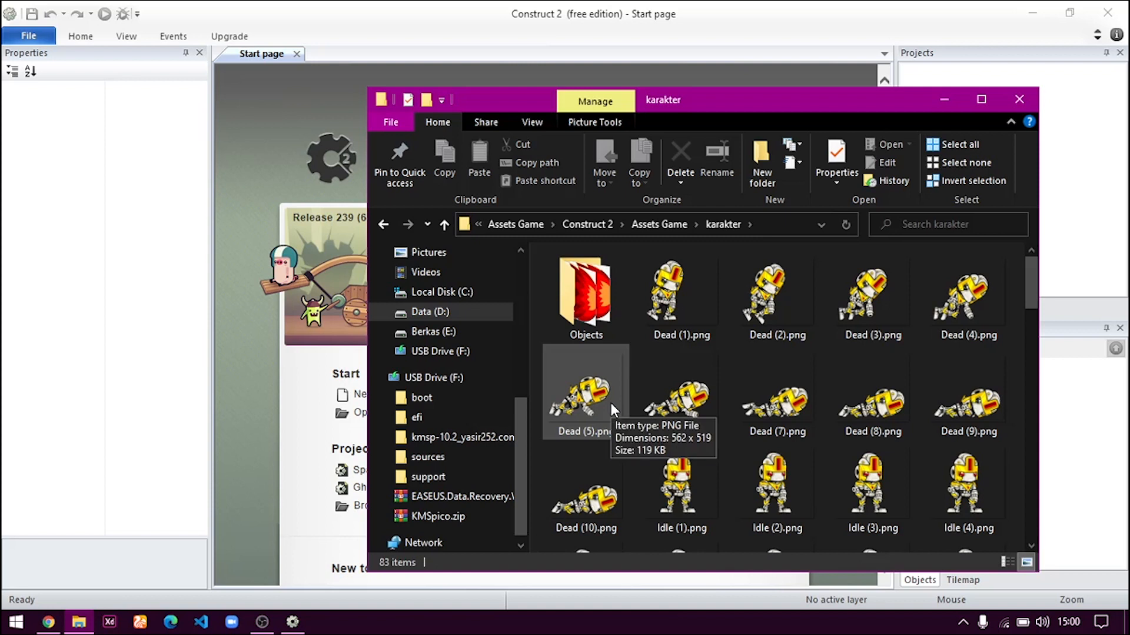
pyautogui.press('Right')
pyautogui.press('Right')
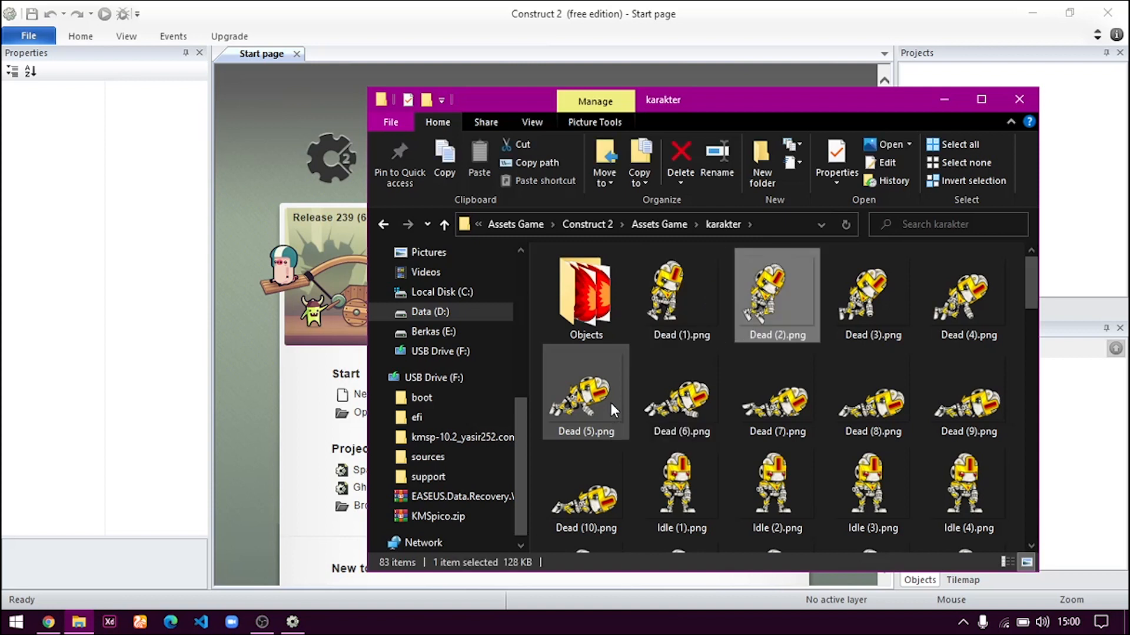
pyautogui.press('Left')
pyautogui.press('Right')
pyautogui.press('Right')
pyautogui.press('Right')
pyautogui.press('Right')
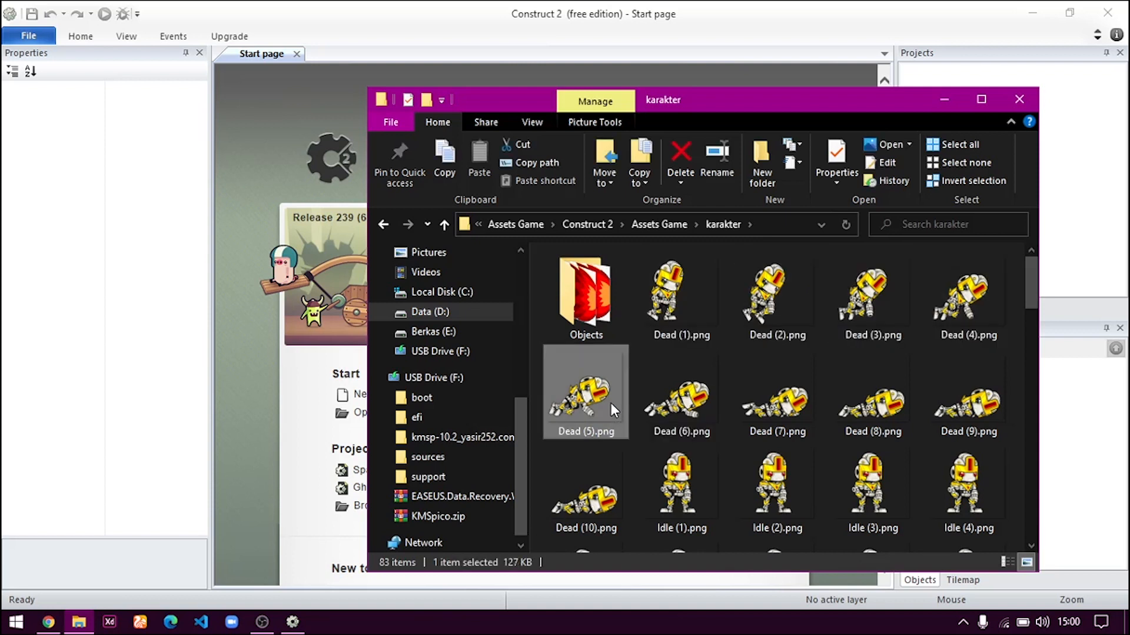
pyautogui.press('Right')
pyautogui.press('Down')
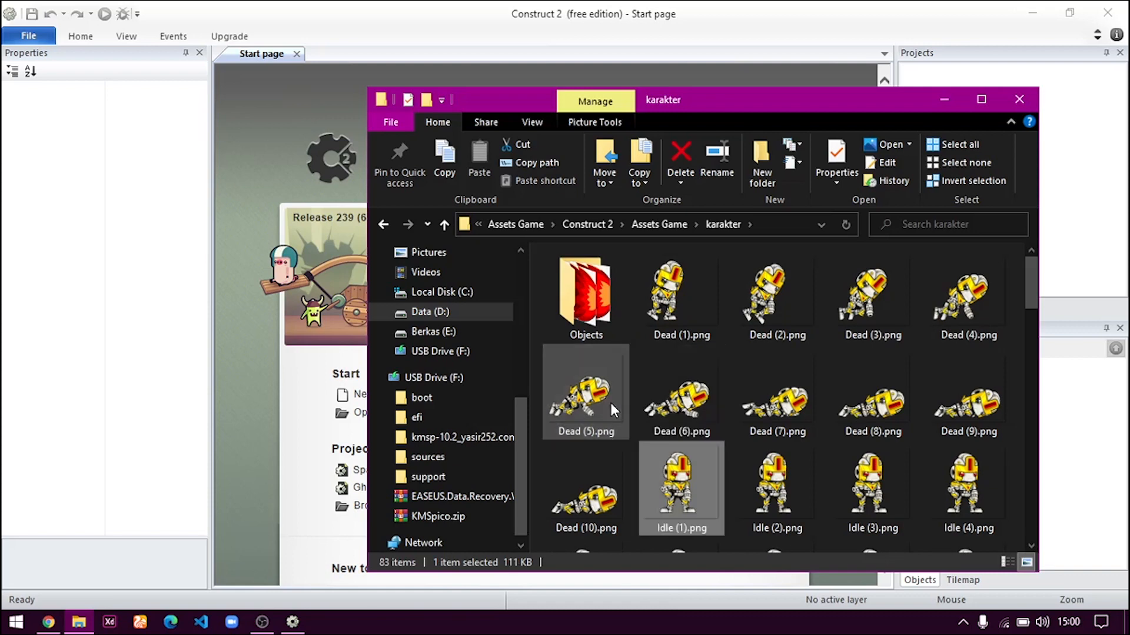
pyautogui.press('Down')
pyautogui.press('Down')
pyautogui.press('Down')
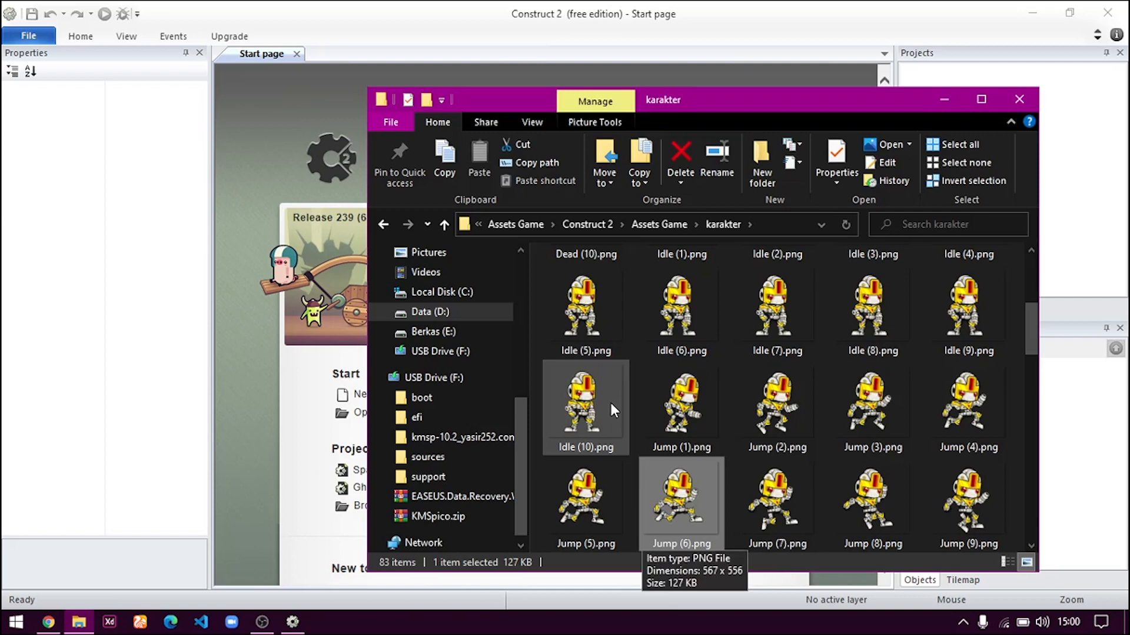
pyautogui.press('Down')
pyautogui.press('Down')
pyautogui.press('Down')
pyautogui.press('Down')
pyautogui.press('Down')
pyautogui.press('Down')
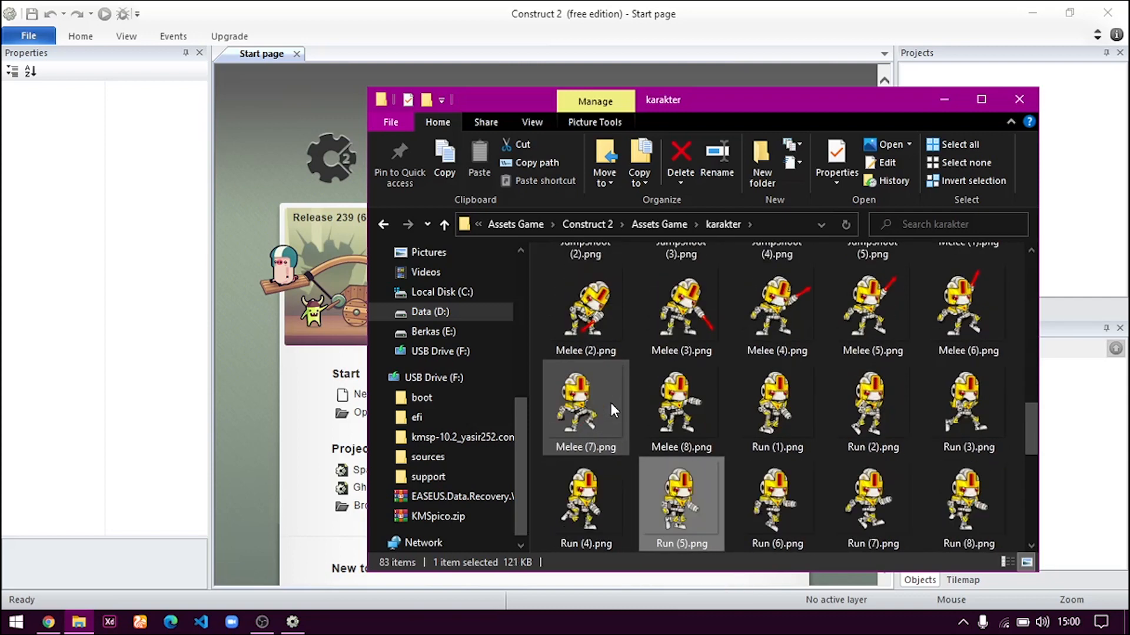
pyautogui.press('Down')
pyautogui.press('Down')
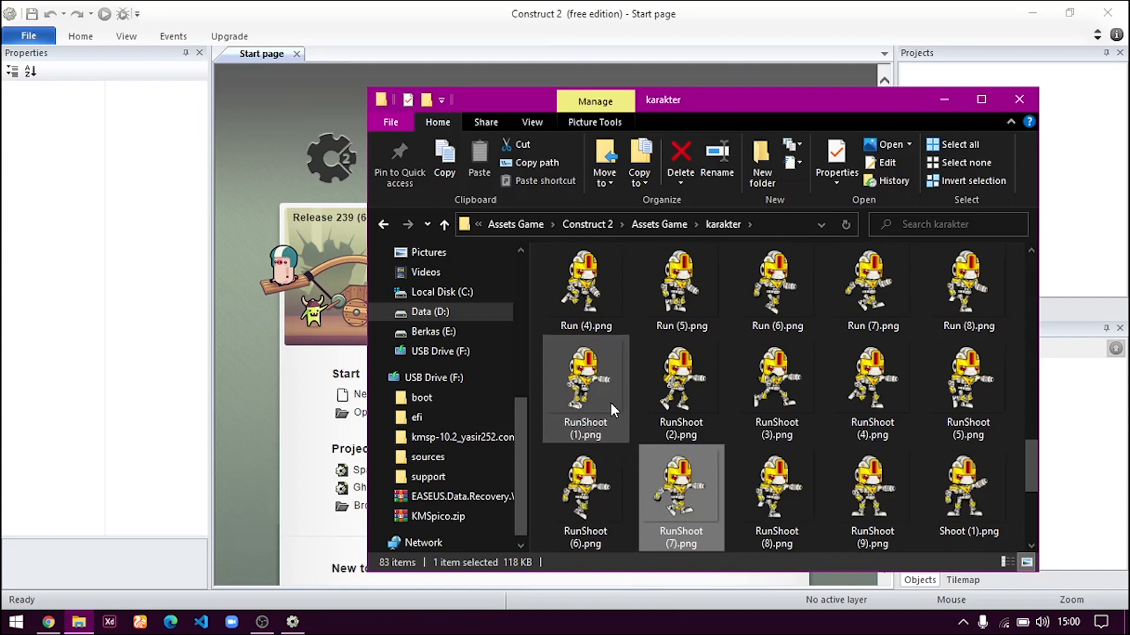
pyautogui.press('Down')
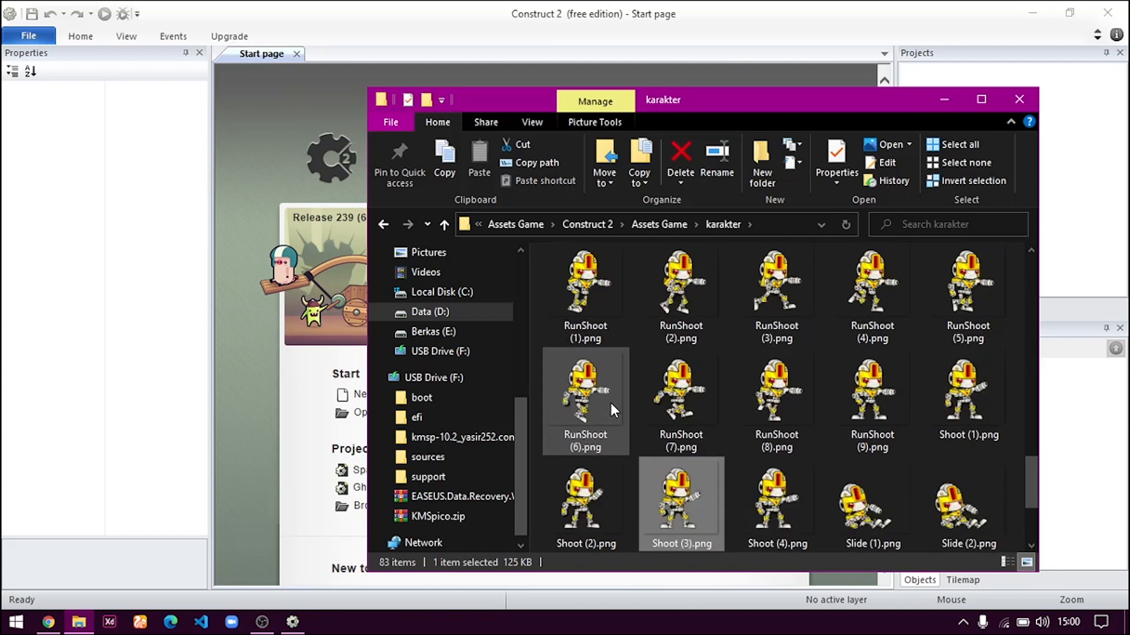
# - Look through the Object and Tiles asset folders, and return to Construct 2
pyautogui.press('BackSpace')
pyautogui.press('Down')
pyautogui.press('Return')
pyautogui.press('BackSpace')
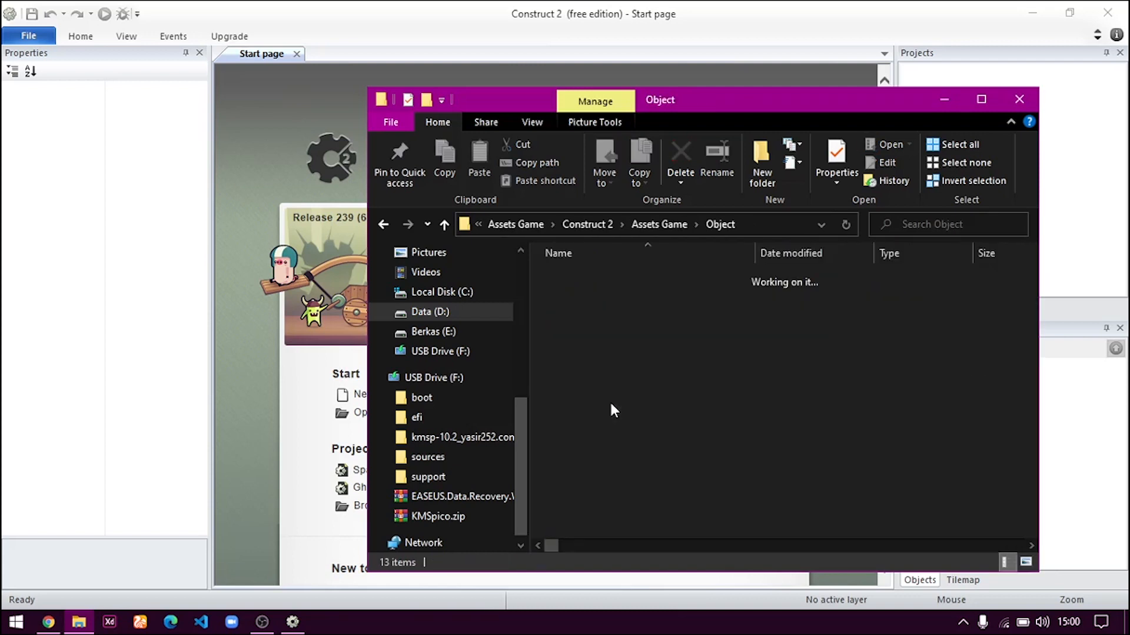
pyautogui.press('Down')
pyautogui.press('Return')
pyautogui.press('Down')
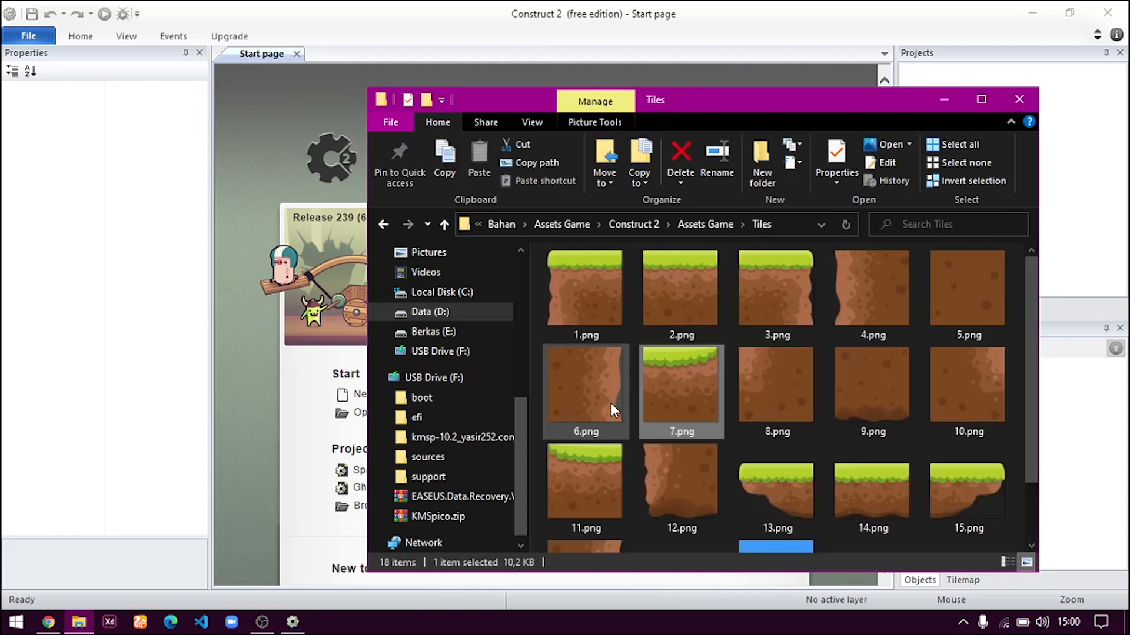
pyautogui.press('Down')
pyautogui.press('Down')
pyautogui.press('Up')
pyautogui.press('Up')
pyautogui.press('Up')
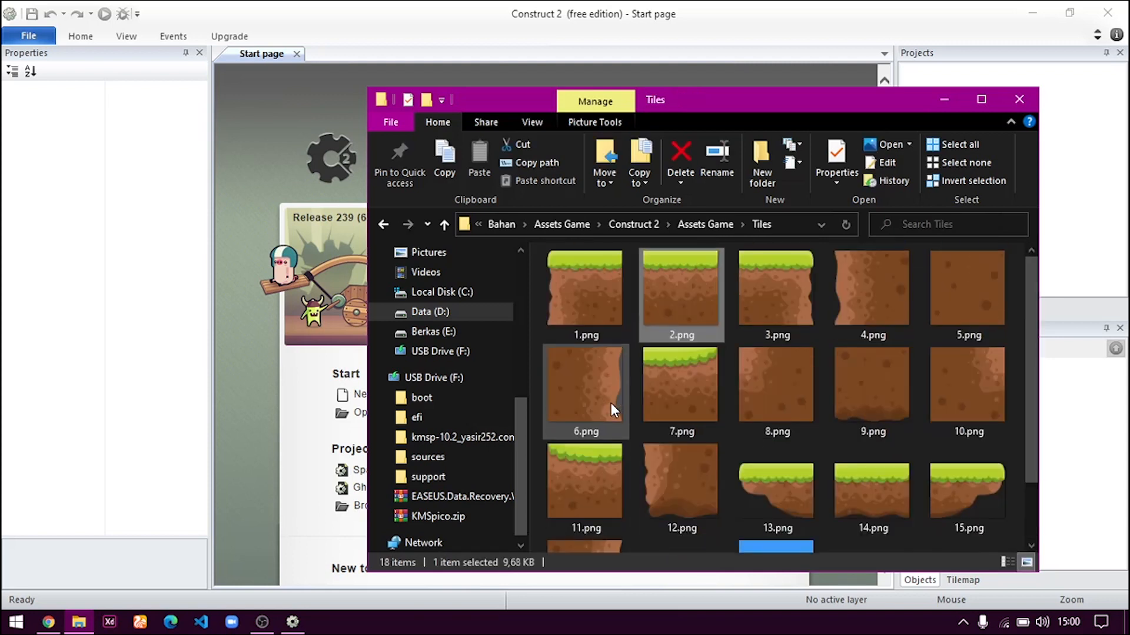
pyautogui.press('Left')
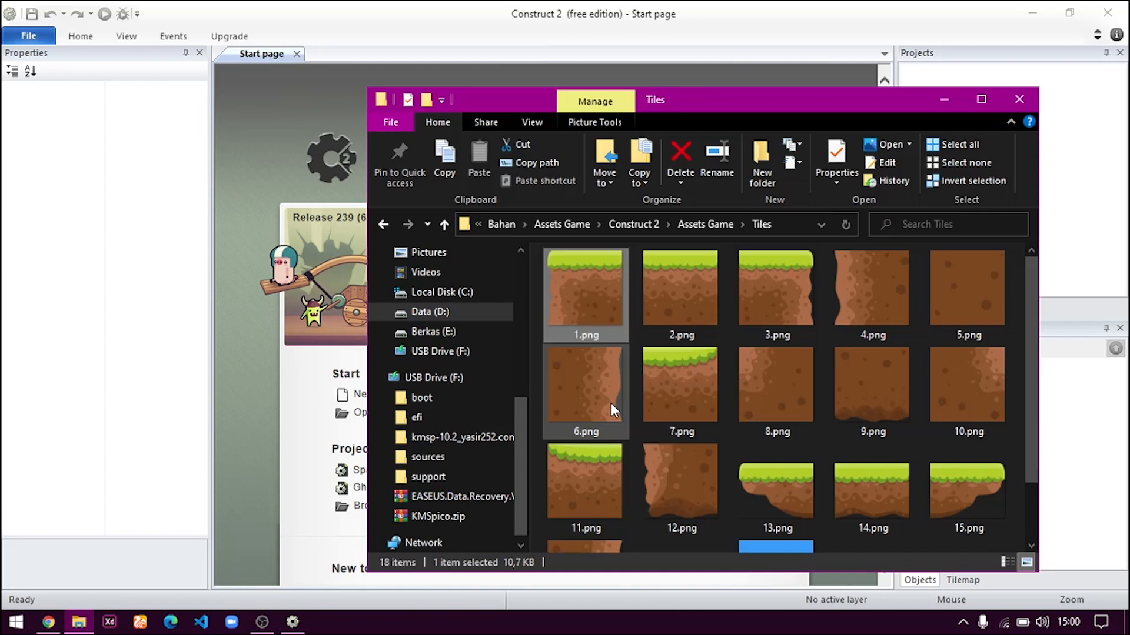
pyautogui.click(942, 100)
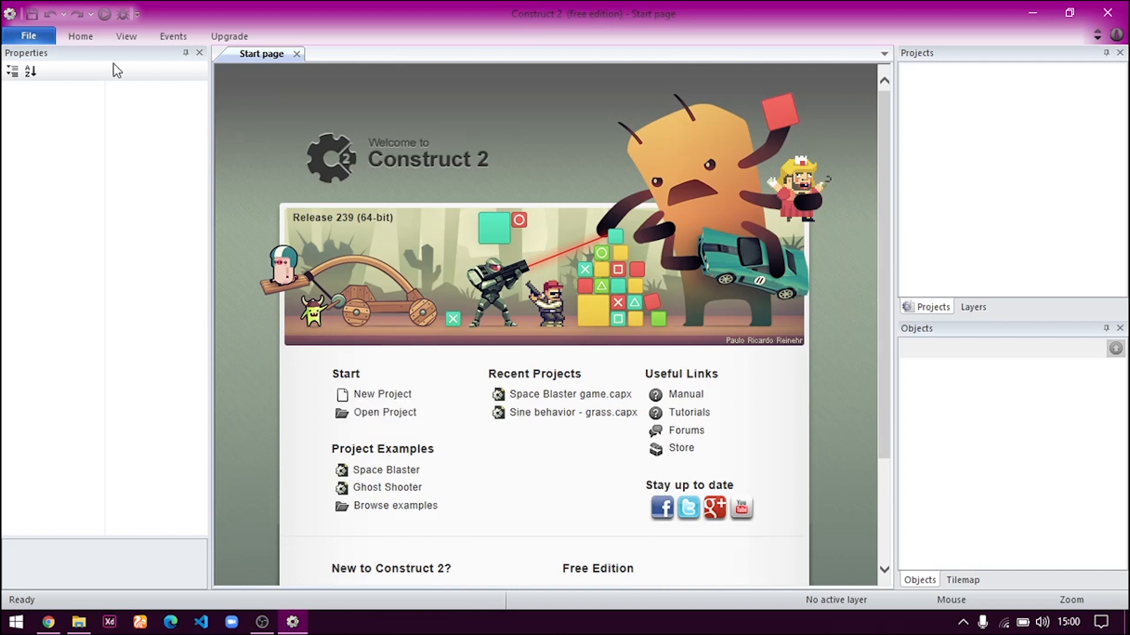
# - Create a new project from the New empty project template
pyautogui.click(30, 36)
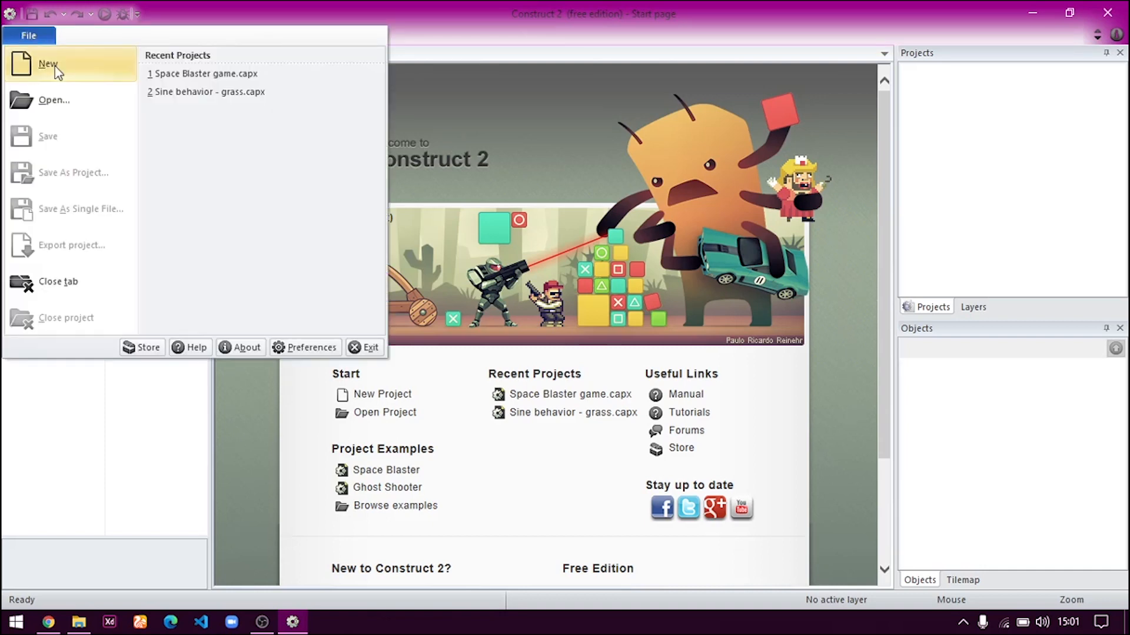
pyautogui.click(509, 251)
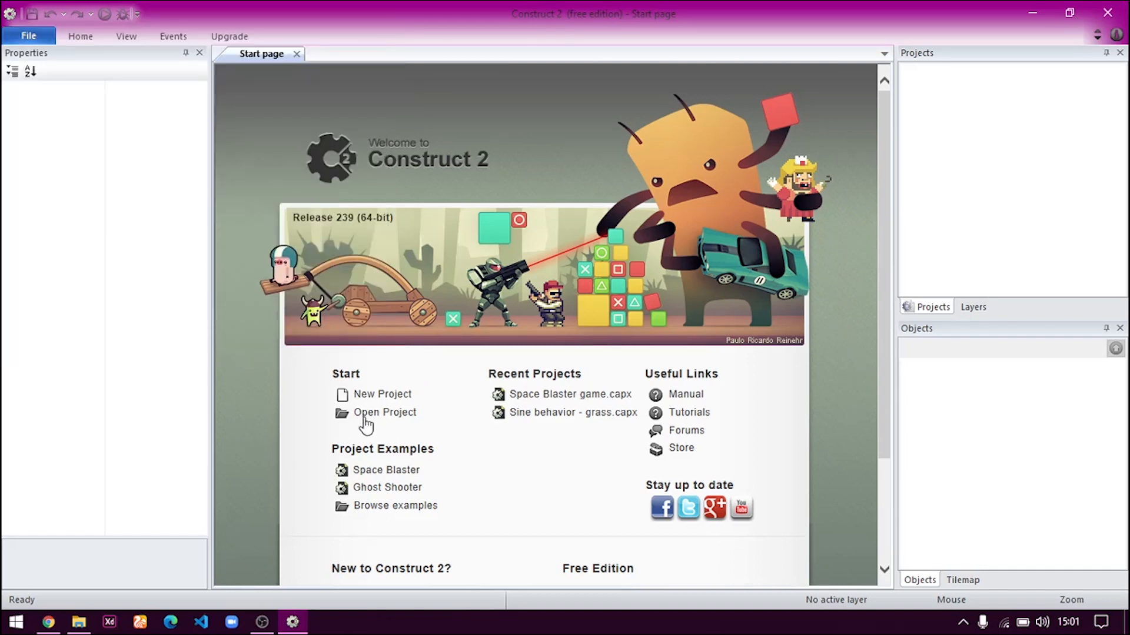
pyautogui.click(370, 395)
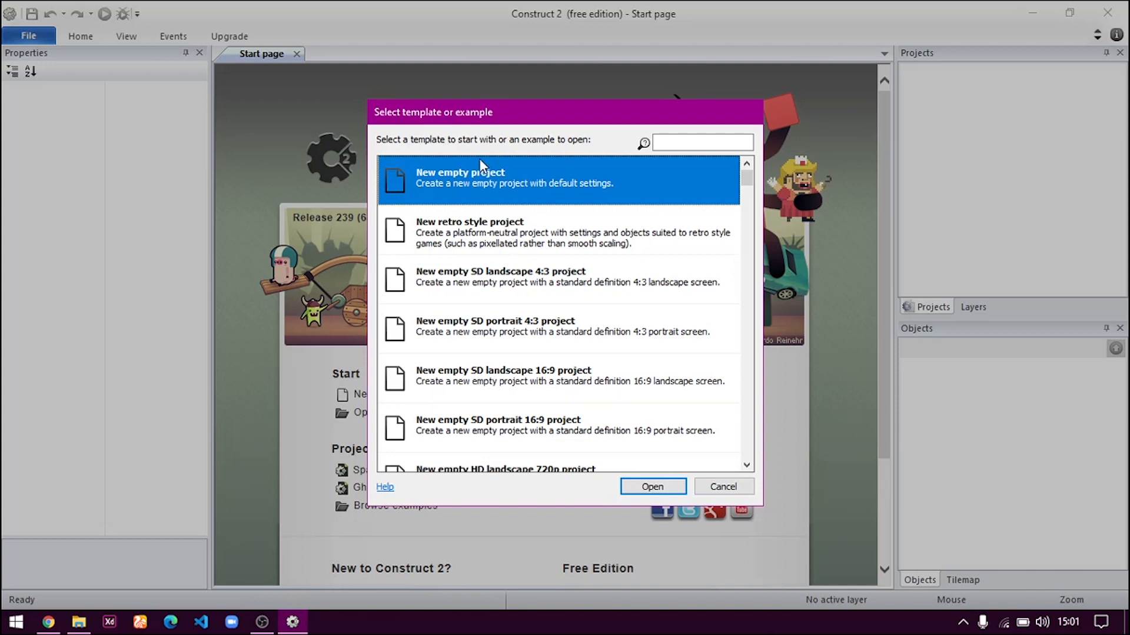
pyautogui.click(653, 486)
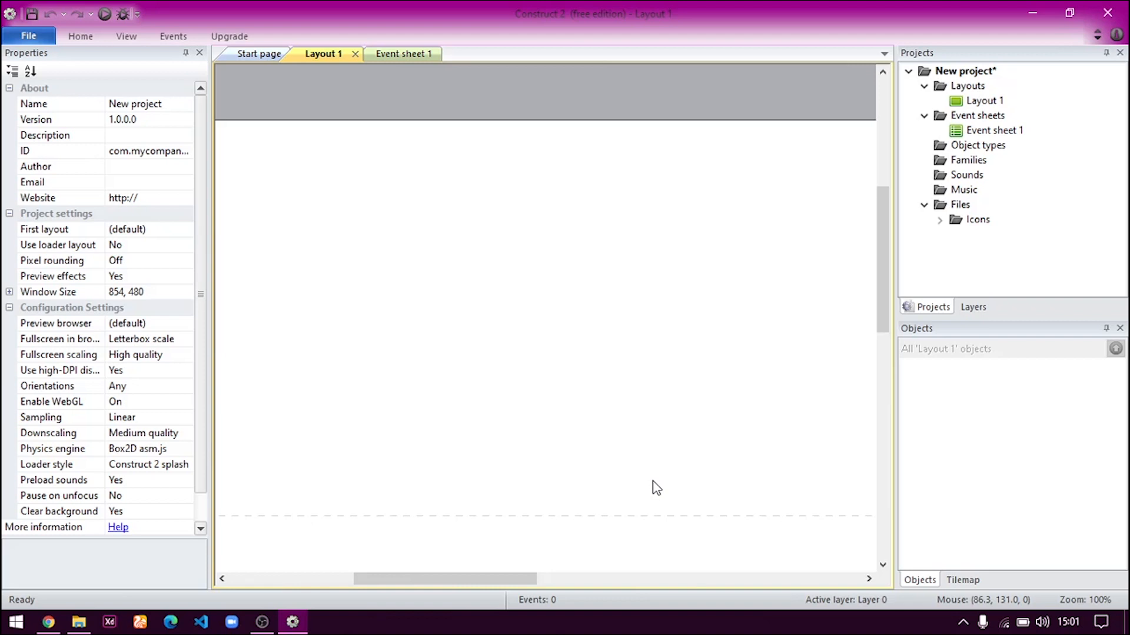
# - Insert a Sprite object named tanahdasar and place it just below the centre of Layout 1
pyautogui.keyDown('ctrl'); pyautogui.scroll(-5, 657, 488); pyautogui.keyUp('ctrl')
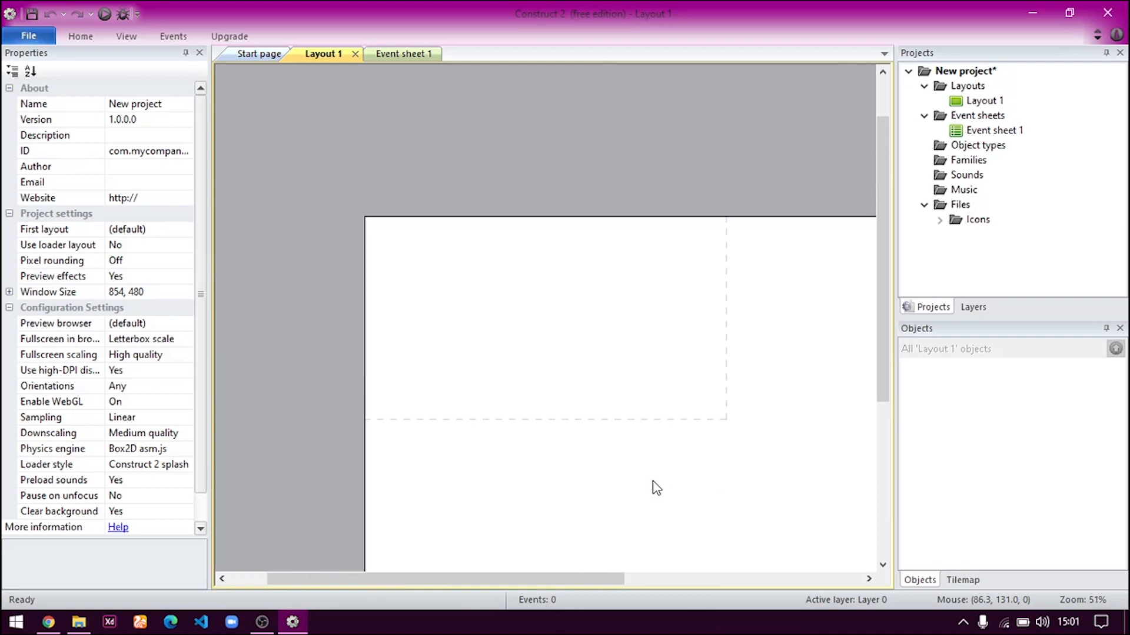
pyautogui.keyDown('ctrl'); pyautogui.scroll(-2, 650, 487); pyautogui.keyUp('ctrl')
pyautogui.moveTo(573, 579); pyautogui.dragTo(668, 568)
pyautogui.moveTo(882, 315); pyautogui.dragTo(888, 373)
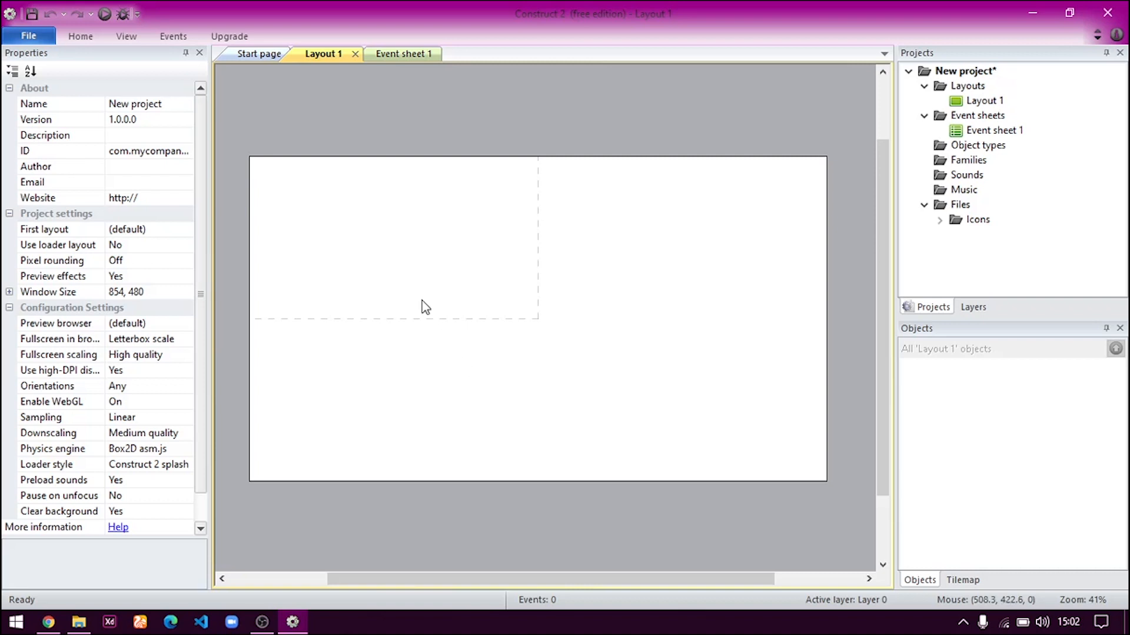
pyautogui.doubleClick(584, 304)
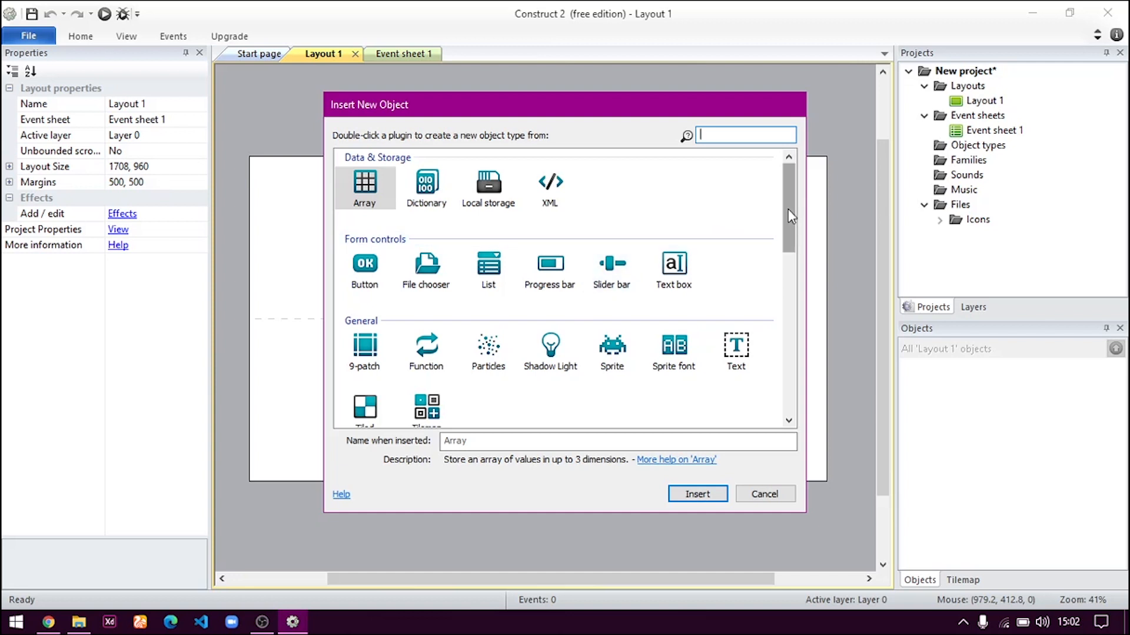
pyautogui.moveTo(788, 210); pyautogui.dragTo(788, 216)
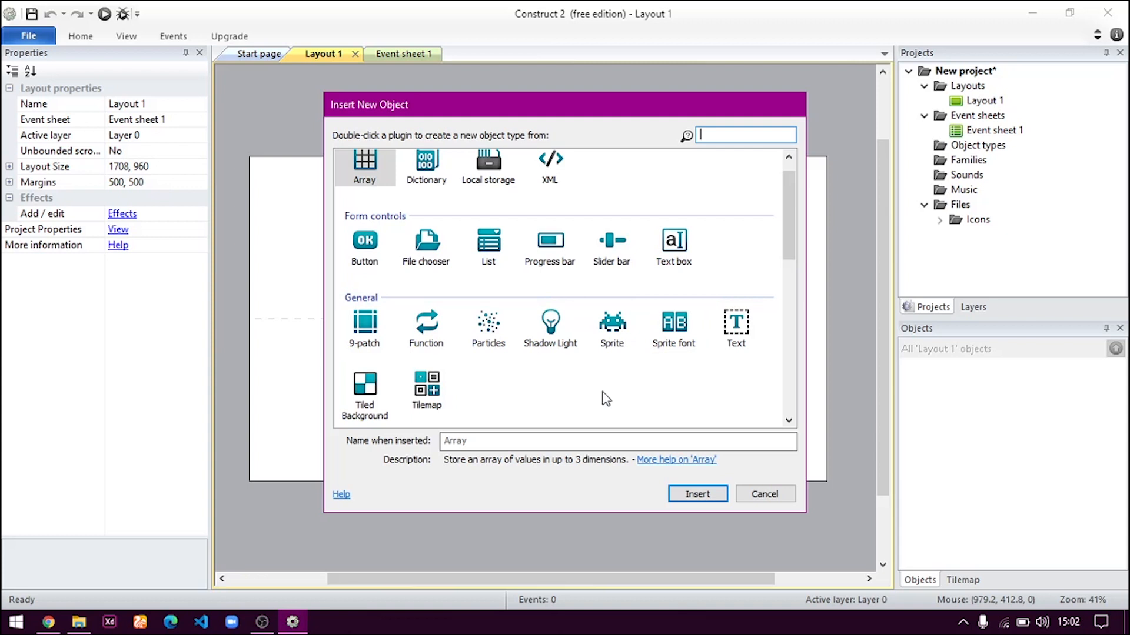
pyautogui.click(612, 337)
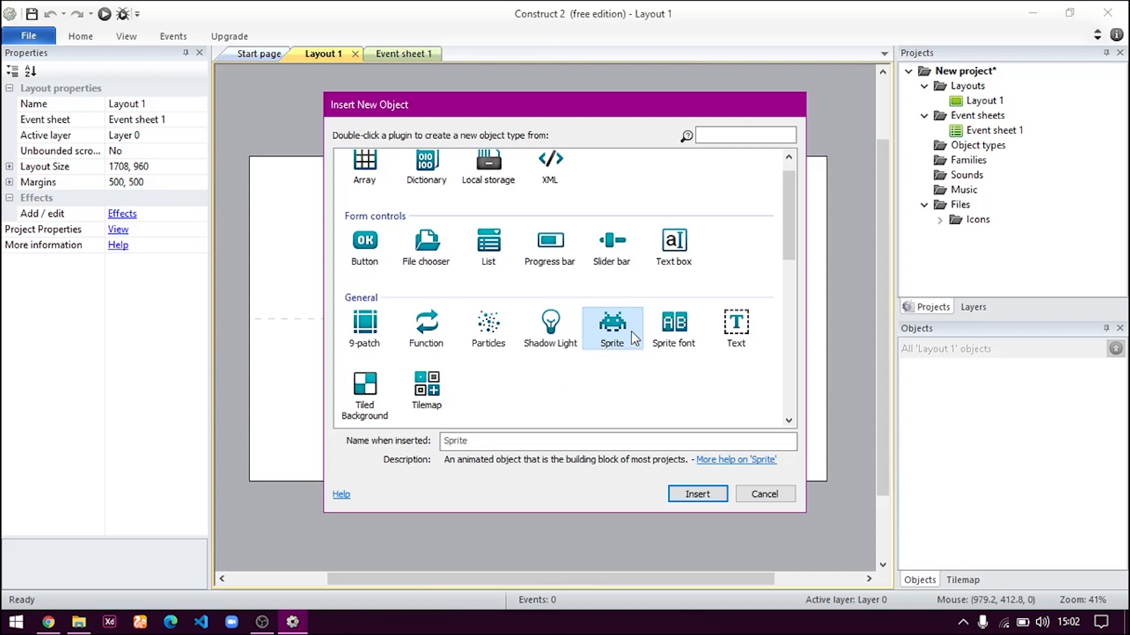
pyautogui.click(454, 443)
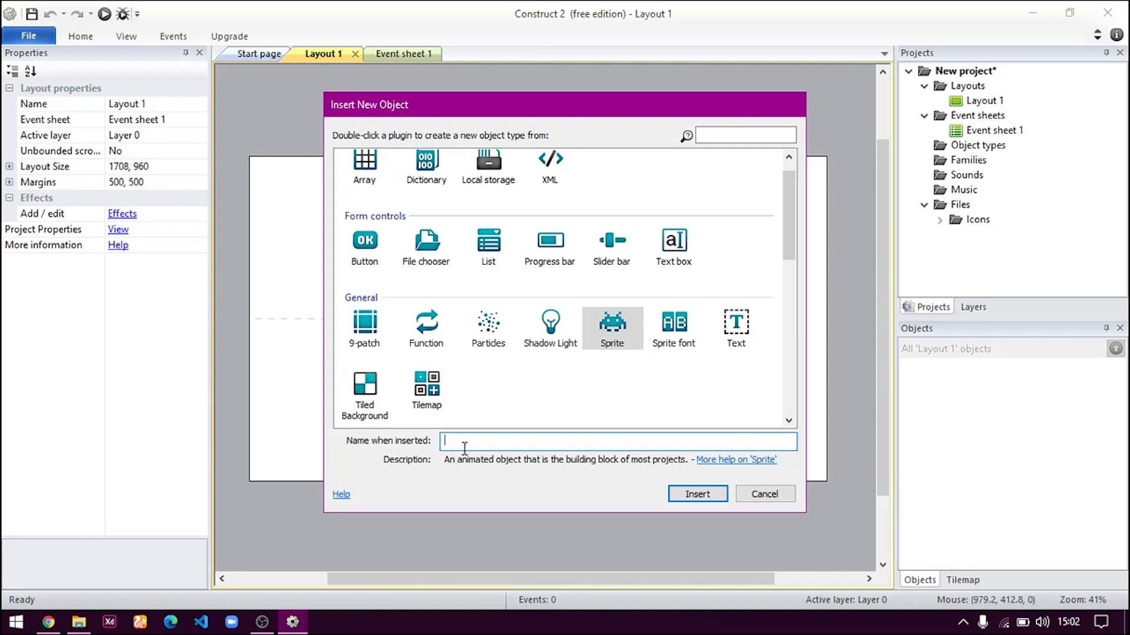
pyautogui.write('tanahdasar')
pyautogui.click(692, 496)
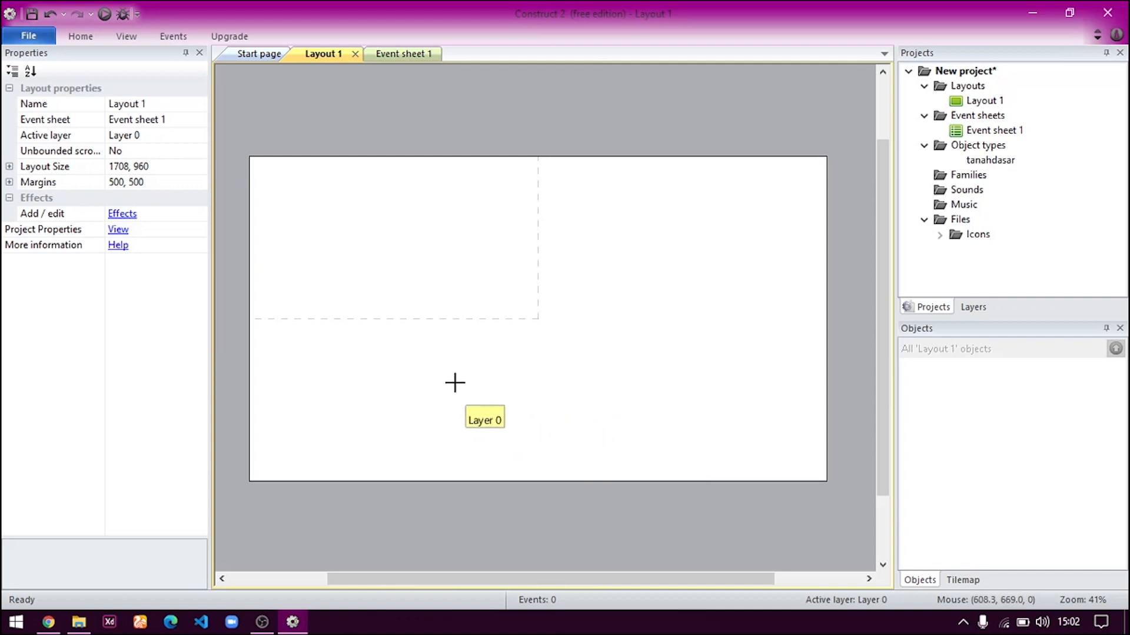
pyautogui.click(498, 385)
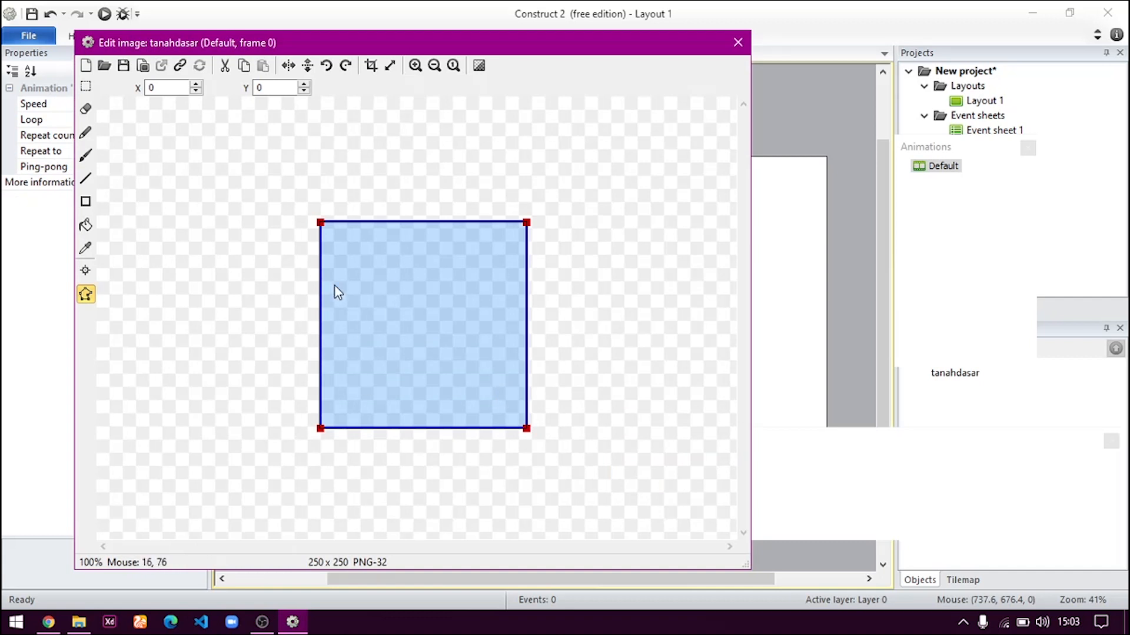
# - Load 2.png from the Tiles folder under Bahan on drive D as the tanahdasar sprite's image and close the image editor
pyautogui.click(103, 65)
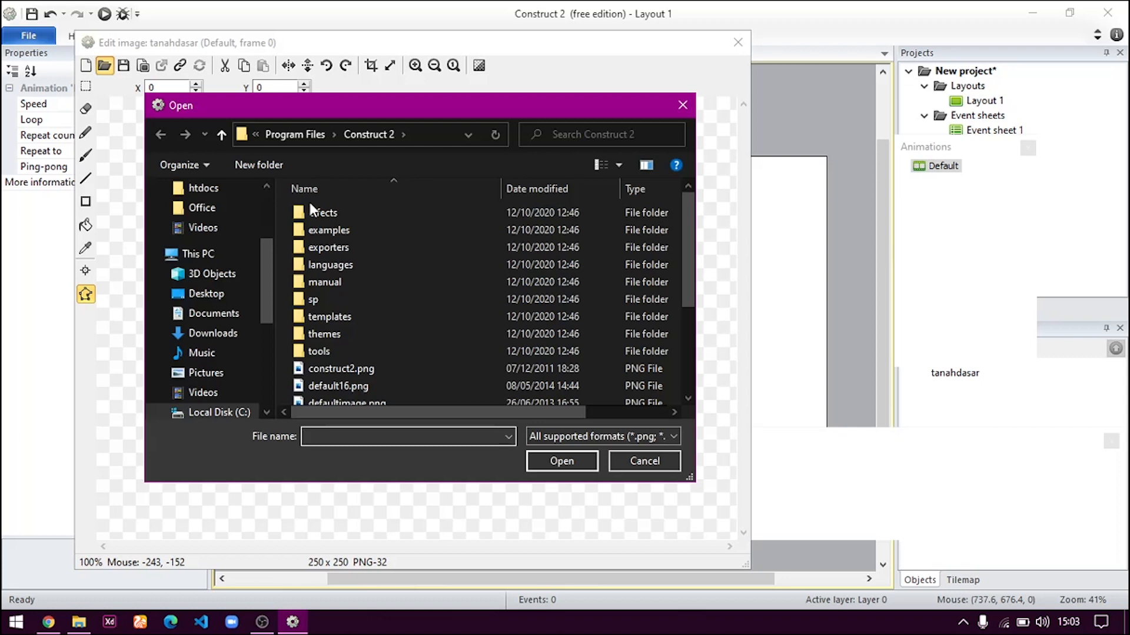
pyautogui.click(262, 382)
pyautogui.click(200, 209)
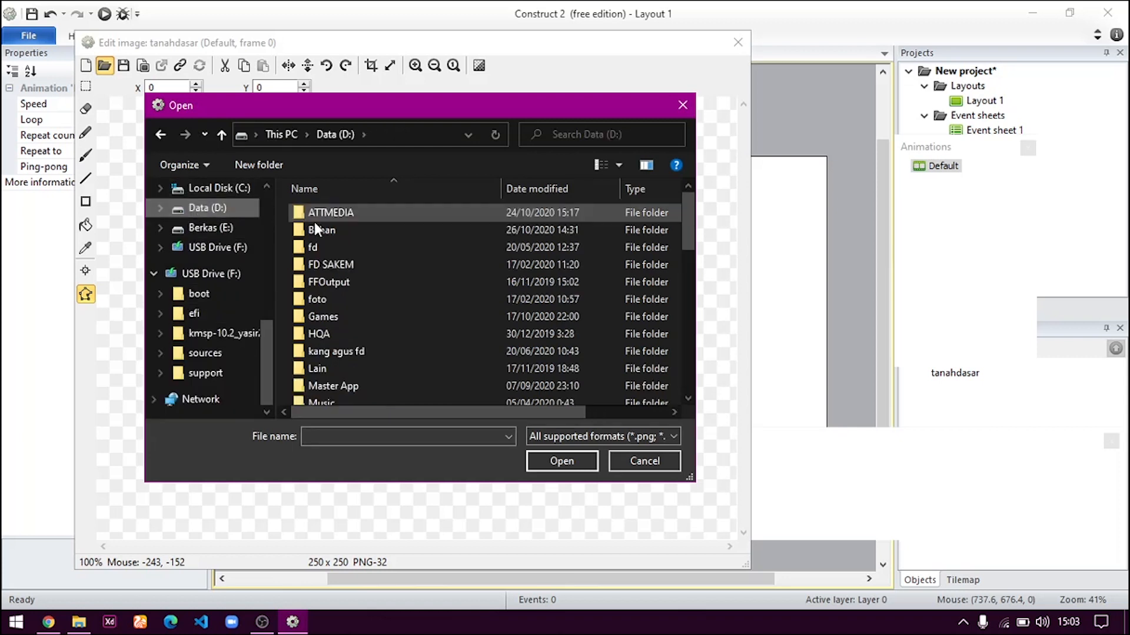
pyautogui.doubleClick(333, 230)
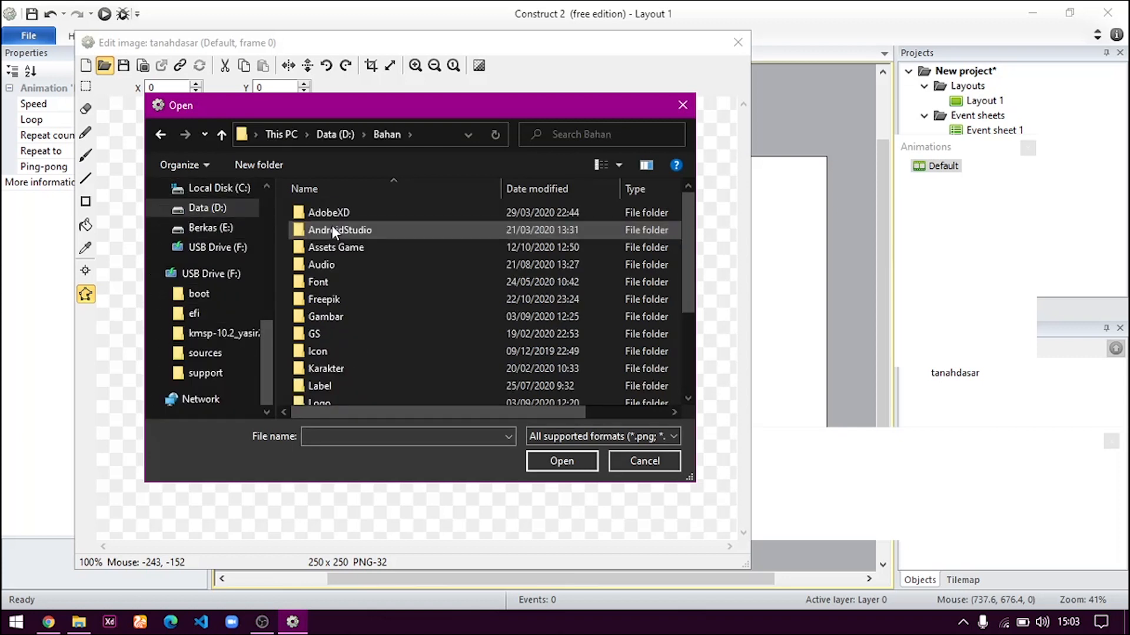
pyautogui.doubleClick(346, 246)
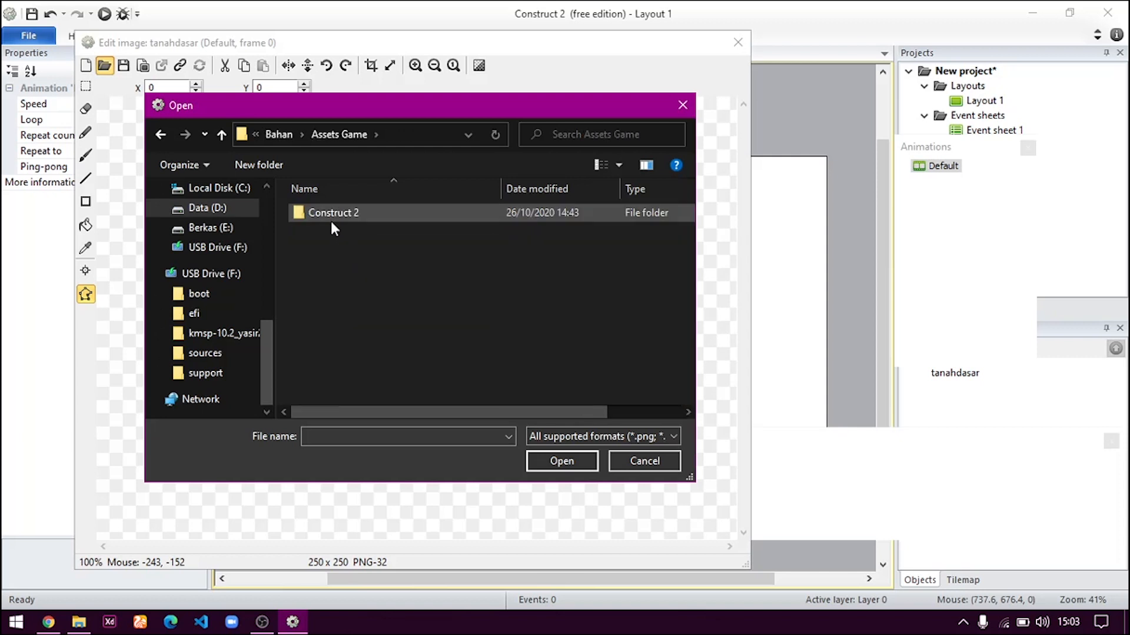
pyautogui.doubleClick(331, 218)
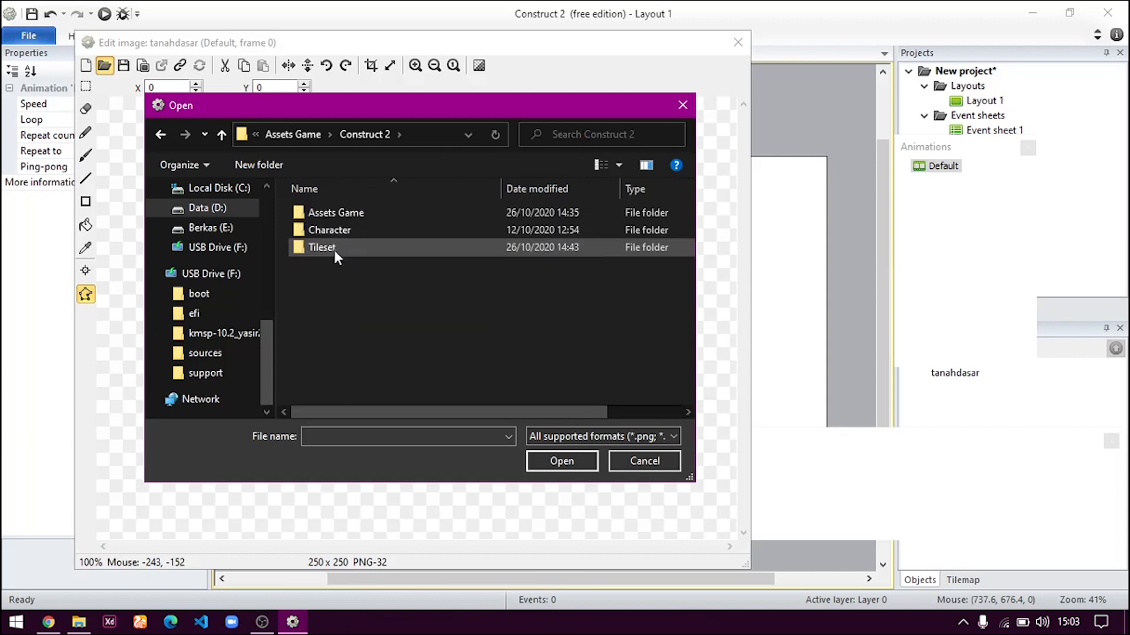
pyautogui.doubleClick(317, 211)
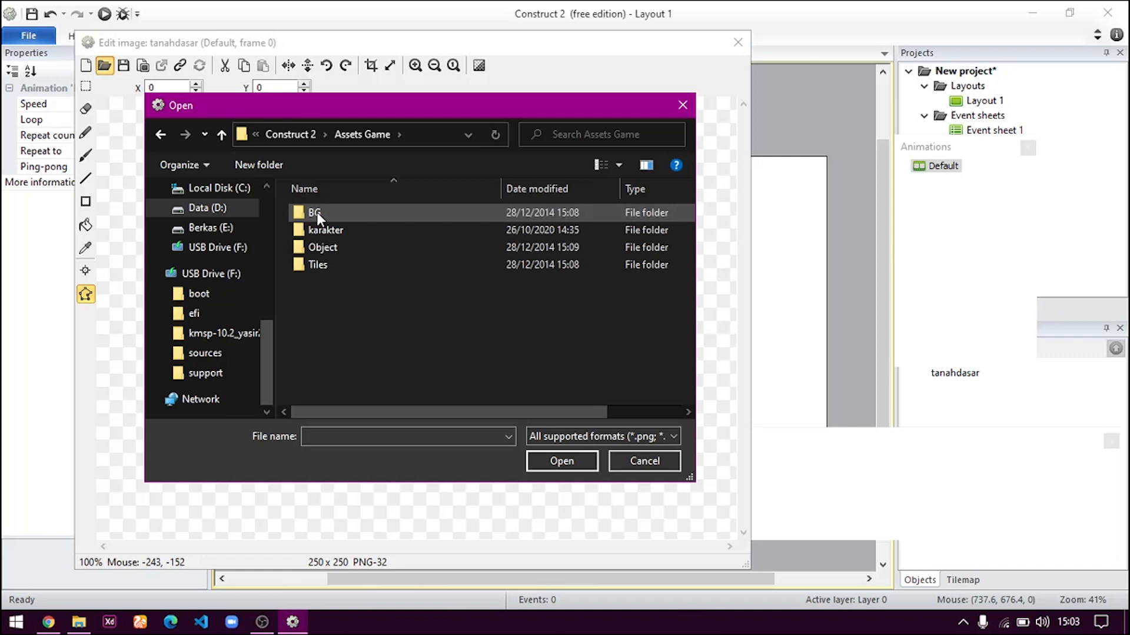
pyautogui.doubleClick(327, 262)
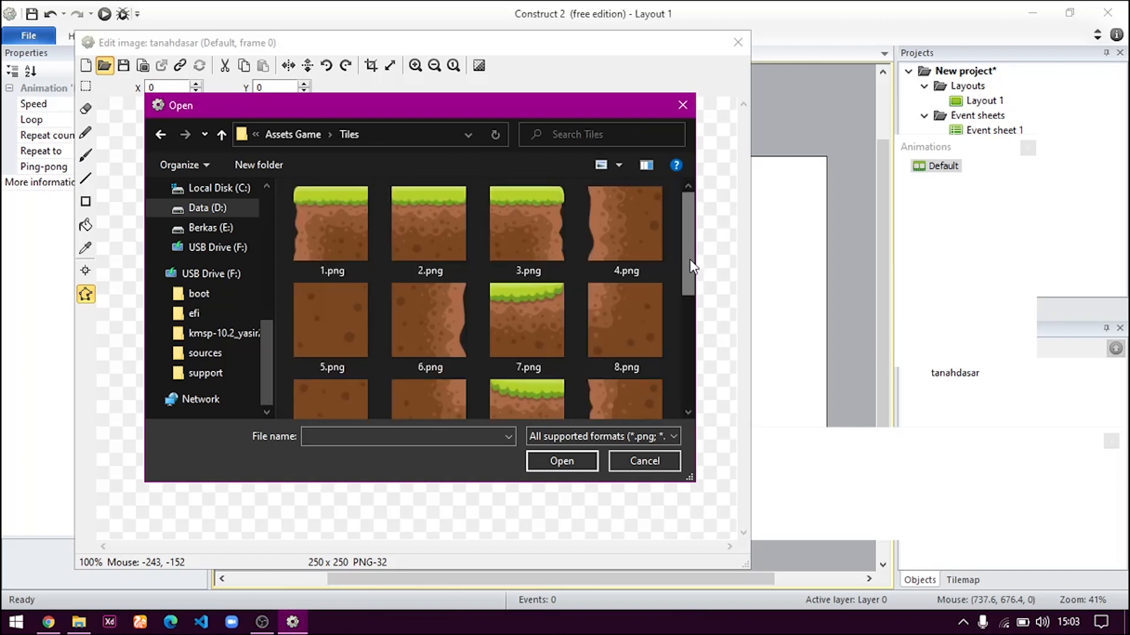
pyautogui.moveTo(691, 265)
pyautogui.mouseDown()
pyautogui.moveTo(693, 343)
pyautogui.moveTo(692, 257)
pyautogui.mouseUp()
pyautogui.doubleClick(449, 242)
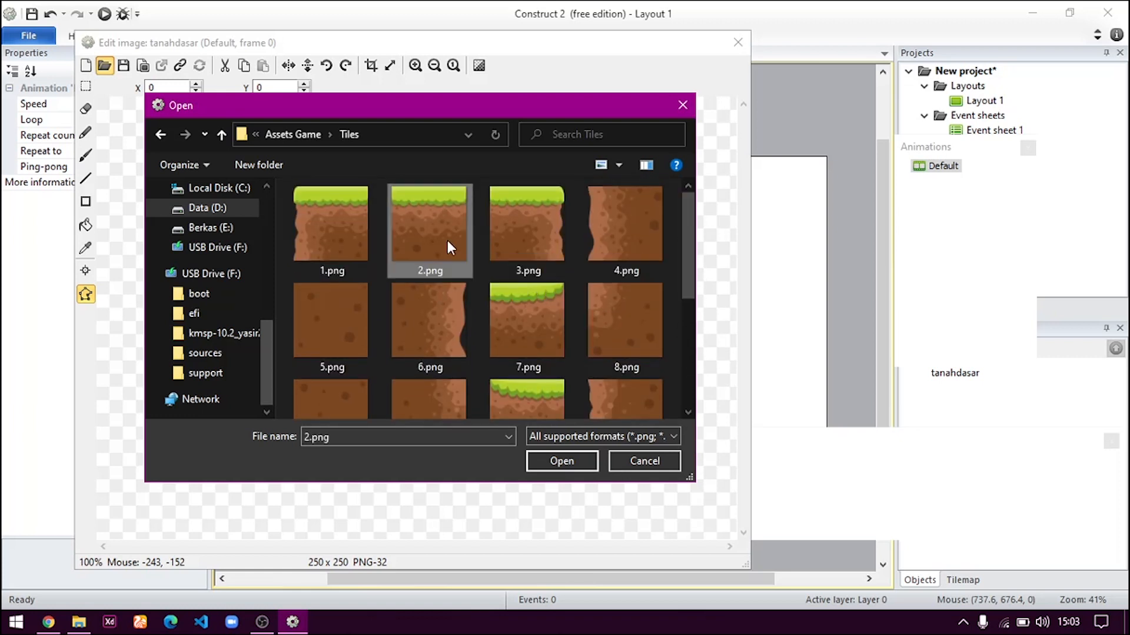
pyautogui.click(737, 42)
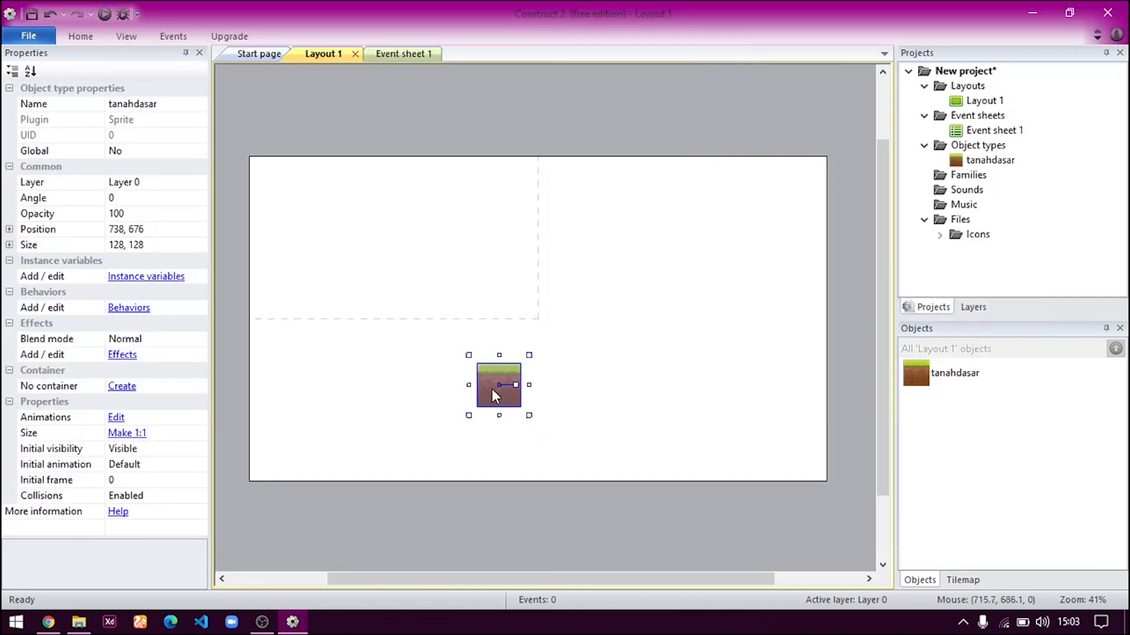
# - Move the tanahdasar sprite to the layout's lower edge and stretch it across the full layout width as ground
pyautogui.moveTo(492, 390); pyautogui.dragTo(850, 438)
pyautogui.click(842, 386)
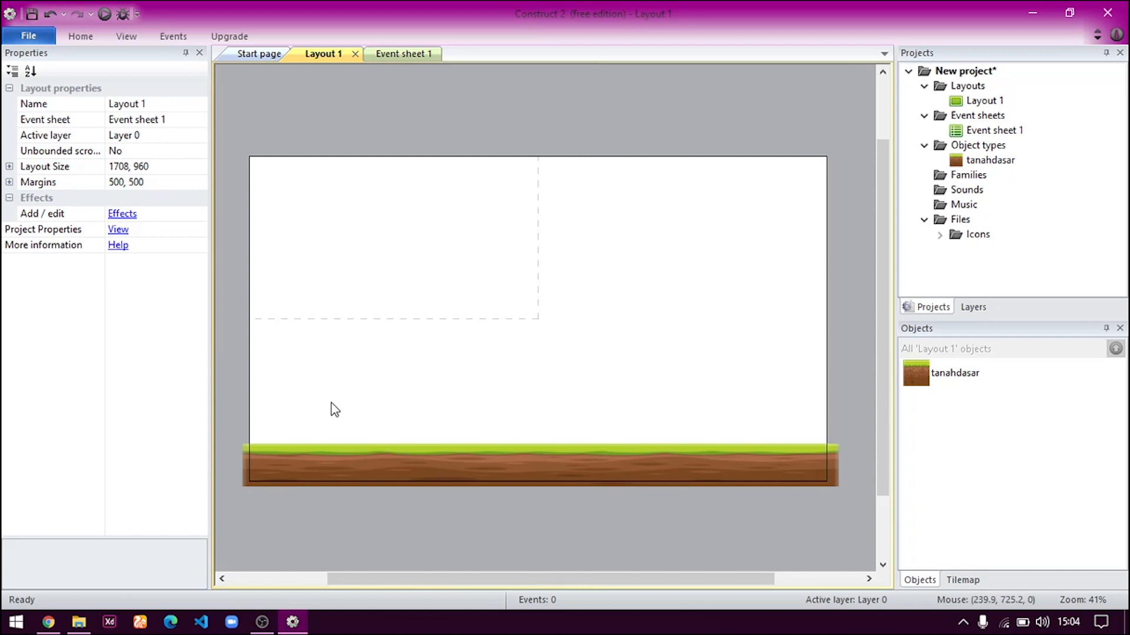
# - Insert a Sprite object named pemain and place it above the ground near the middle of Layout 1
pyautogui.doubleClick(513, 357)
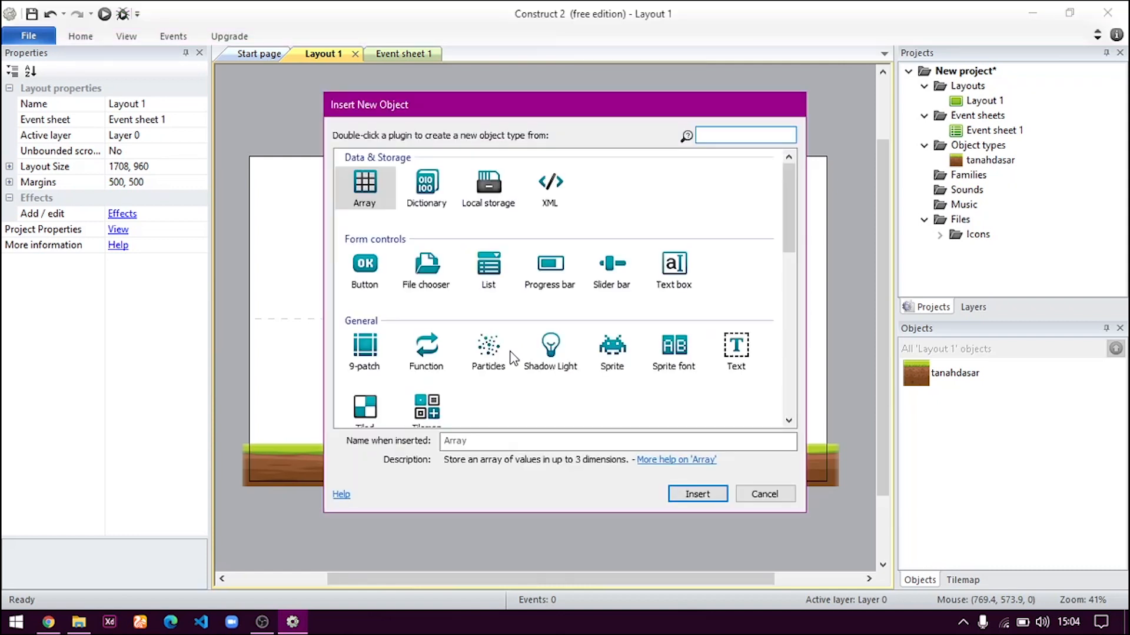
pyautogui.click(624, 353)
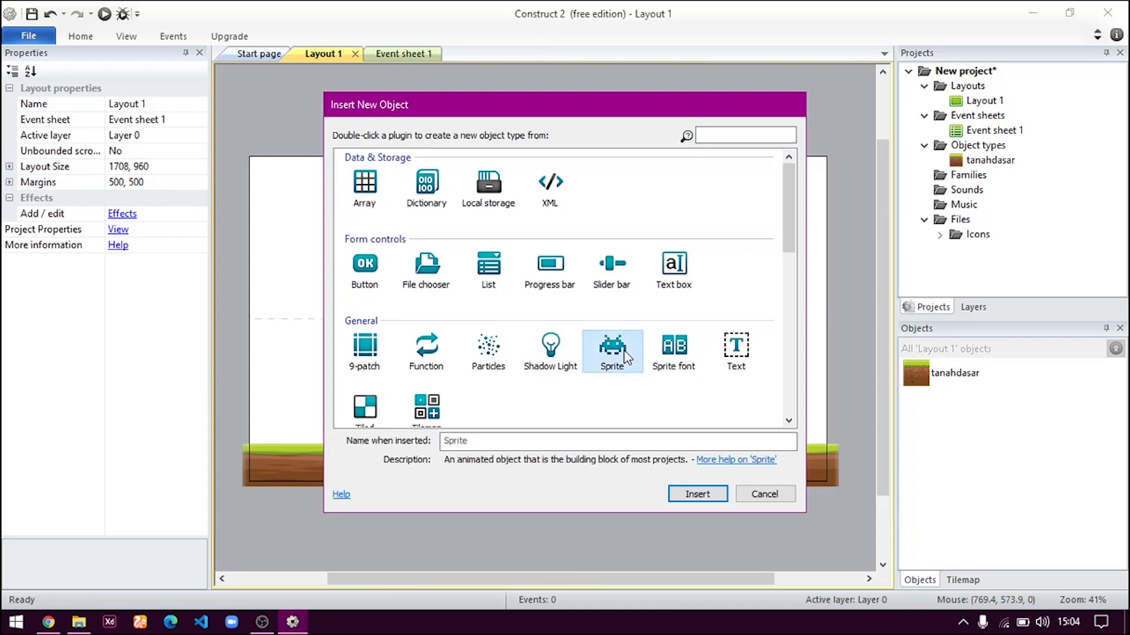
pyautogui.click(494, 443)
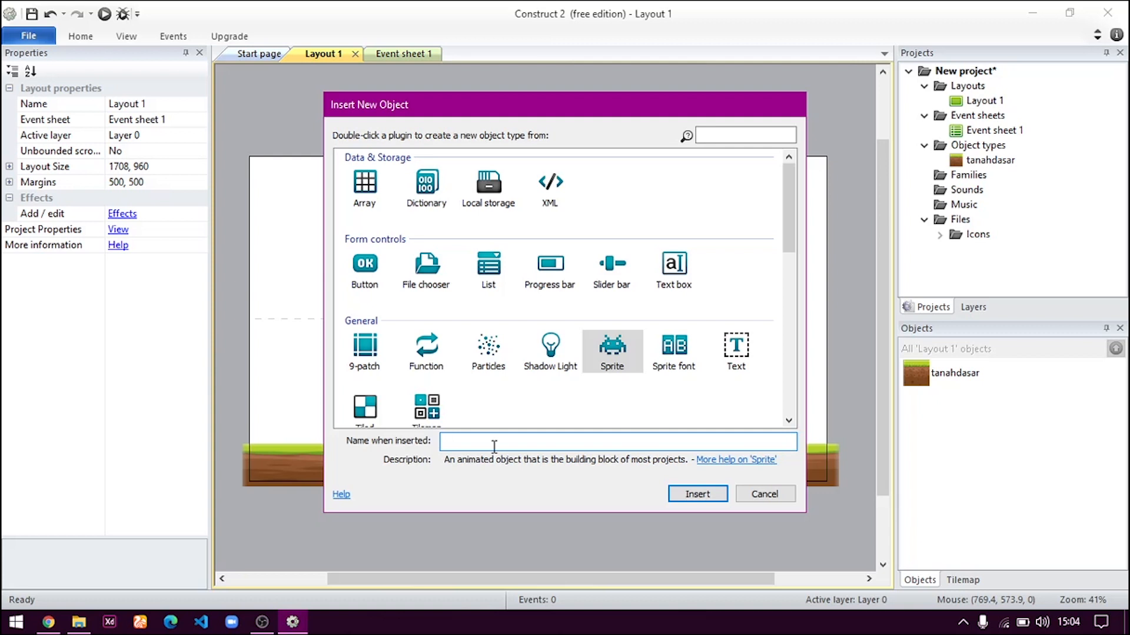
pyautogui.write('pemain')
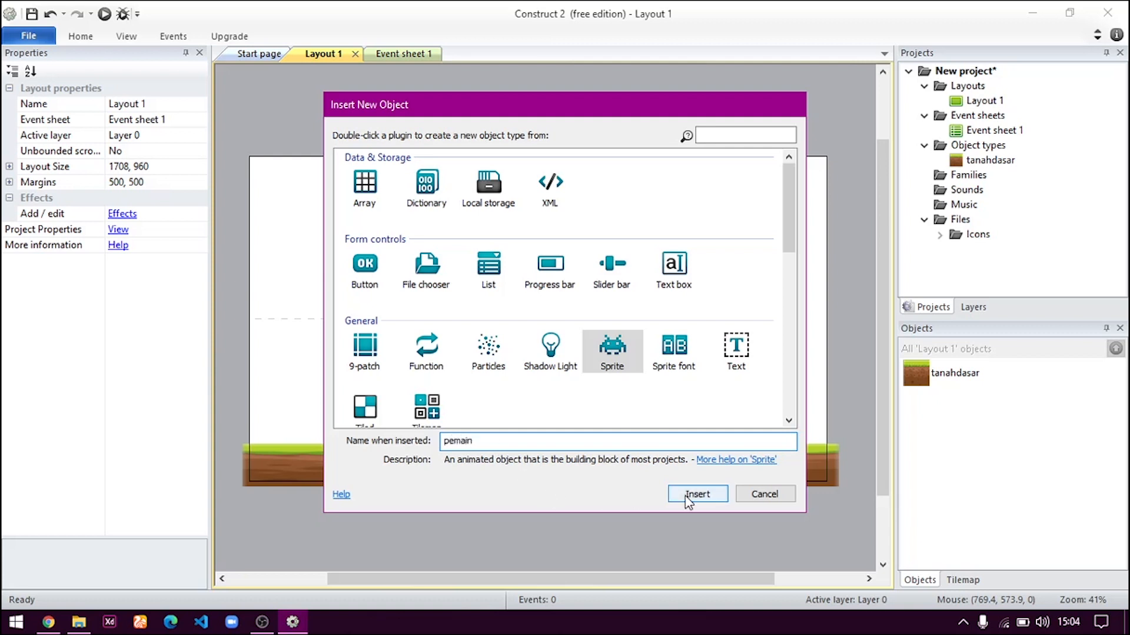
pyautogui.click(697, 494)
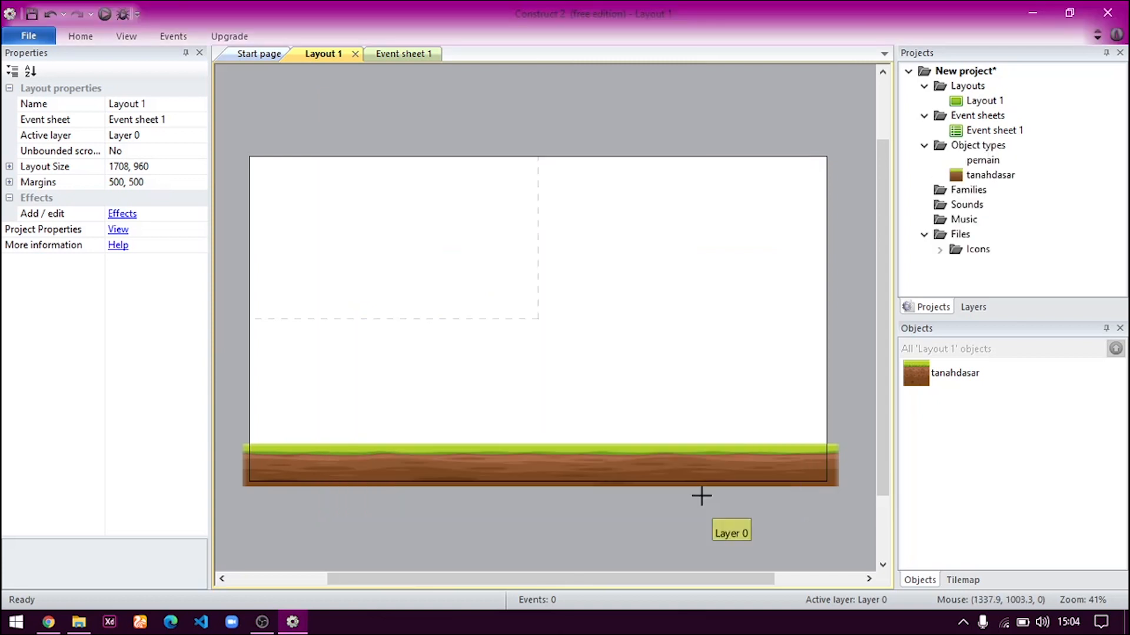
pyautogui.click(478, 380)
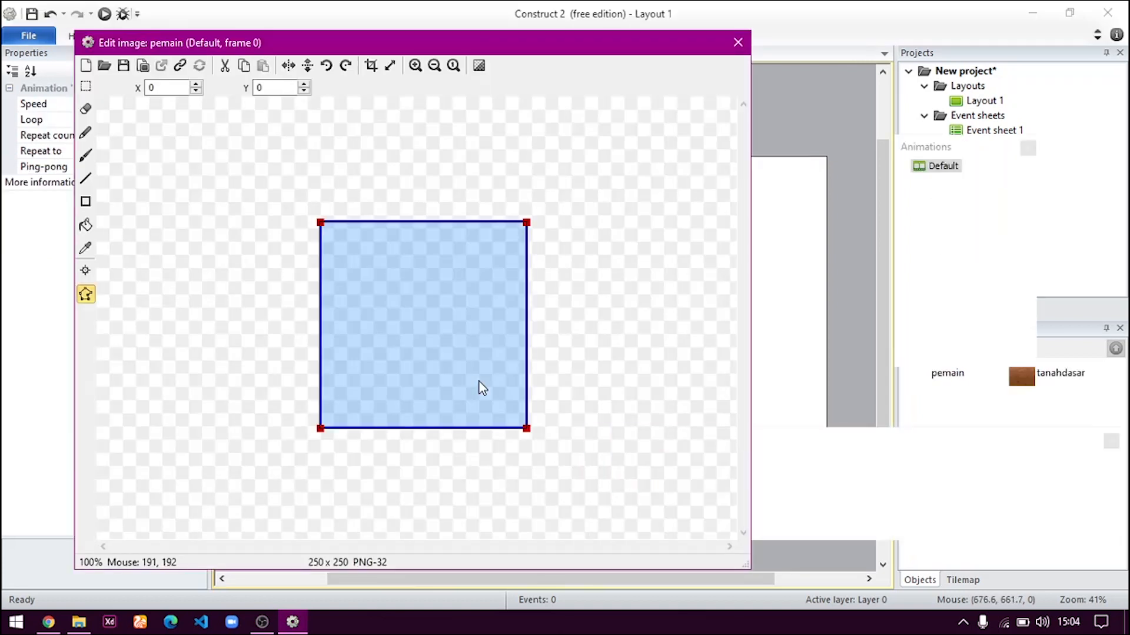
# - Load Idle (1).png from the karakter folder as the pemain sprite's image
pyautogui.click(104, 66)
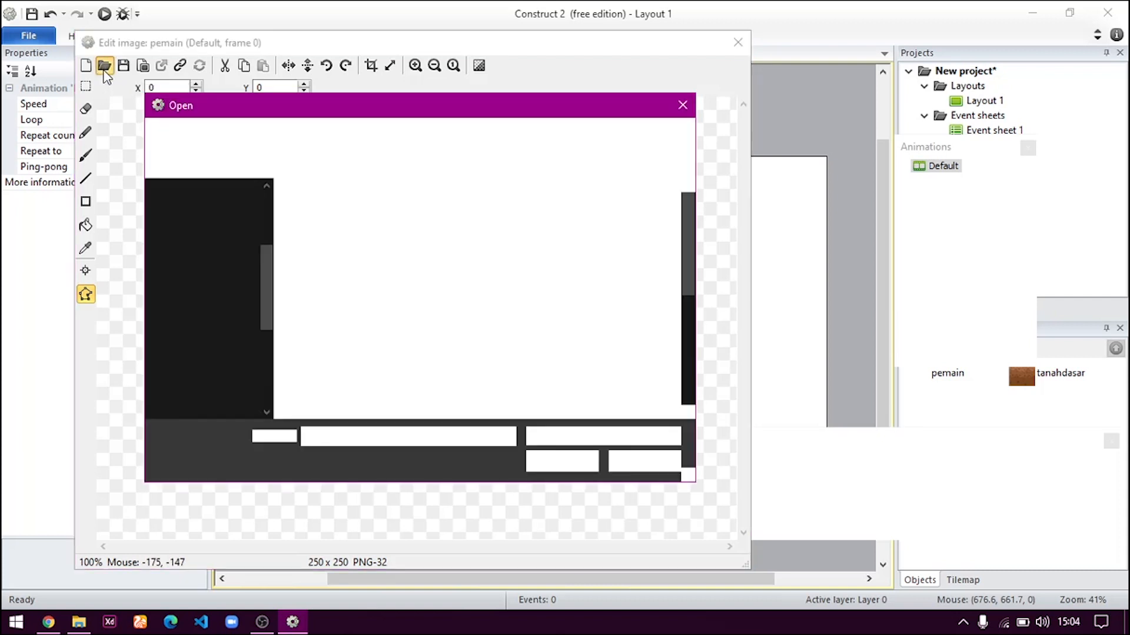
pyautogui.click(293, 134)
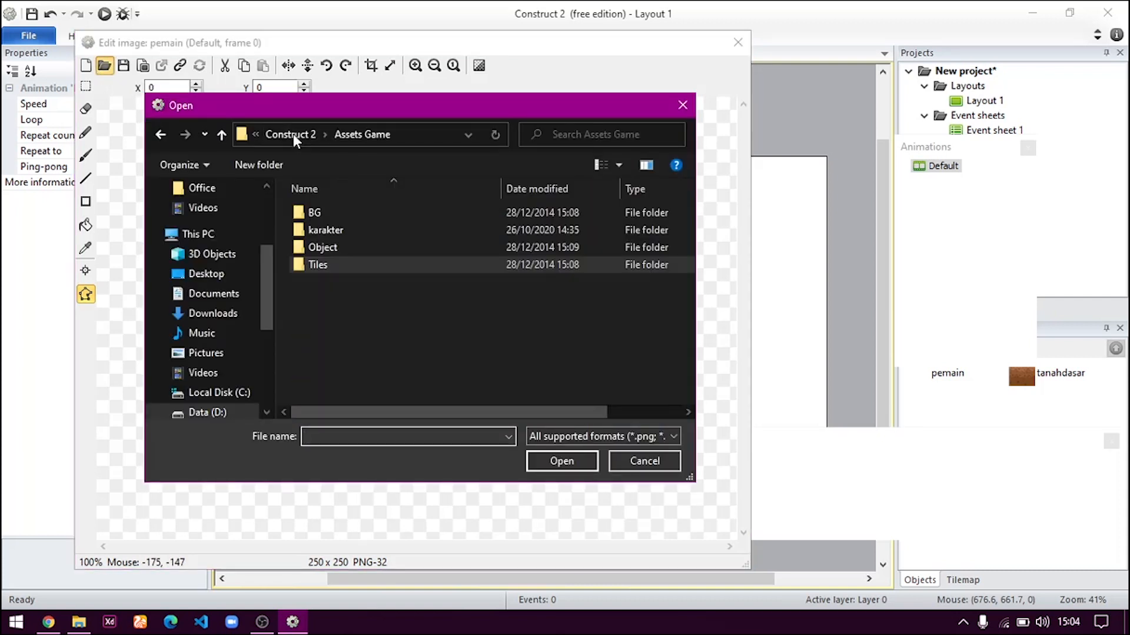
pyautogui.doubleClick(325, 229)
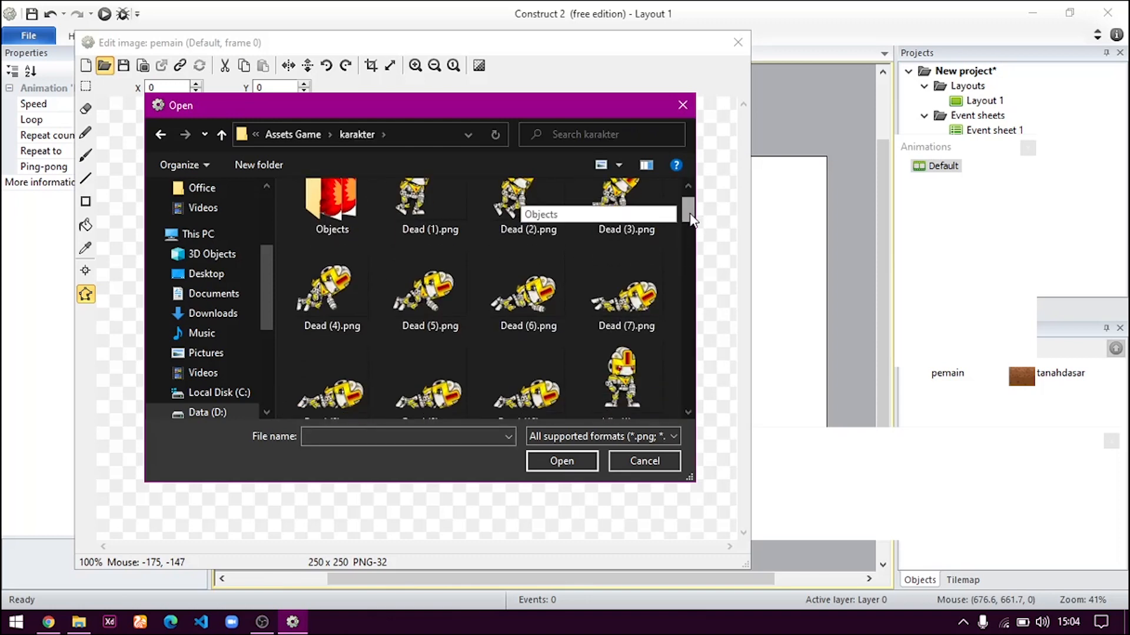
pyautogui.scroll(-2, 692, 227)
pyautogui.scroll(-3, 692, 226)
pyautogui.scroll(2, 692, 229)
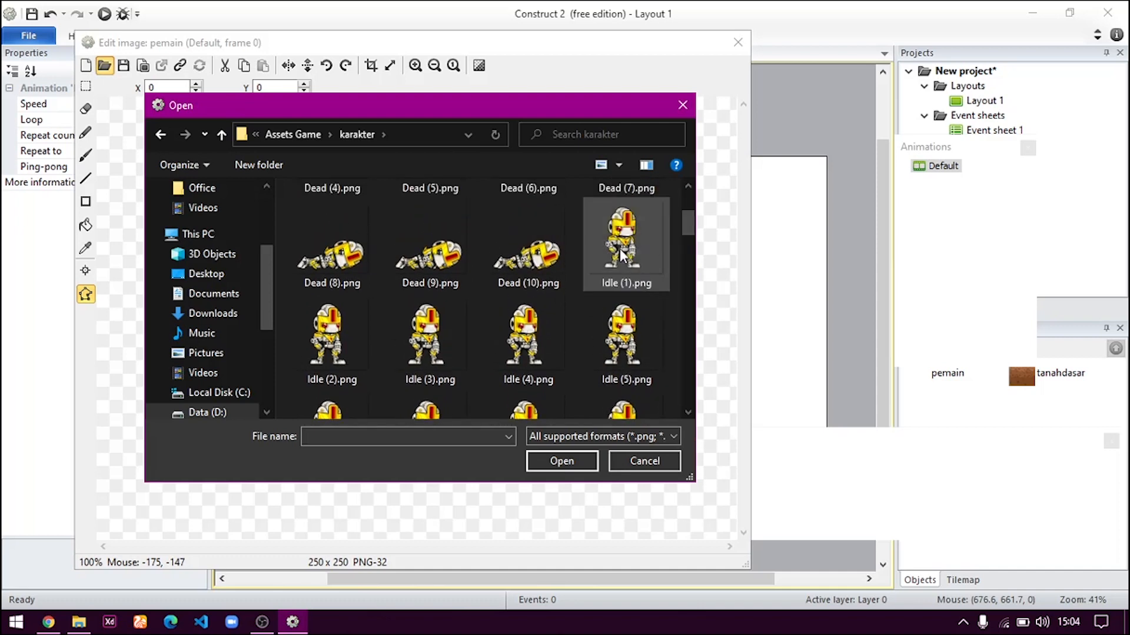
pyautogui.doubleClick(621, 258)
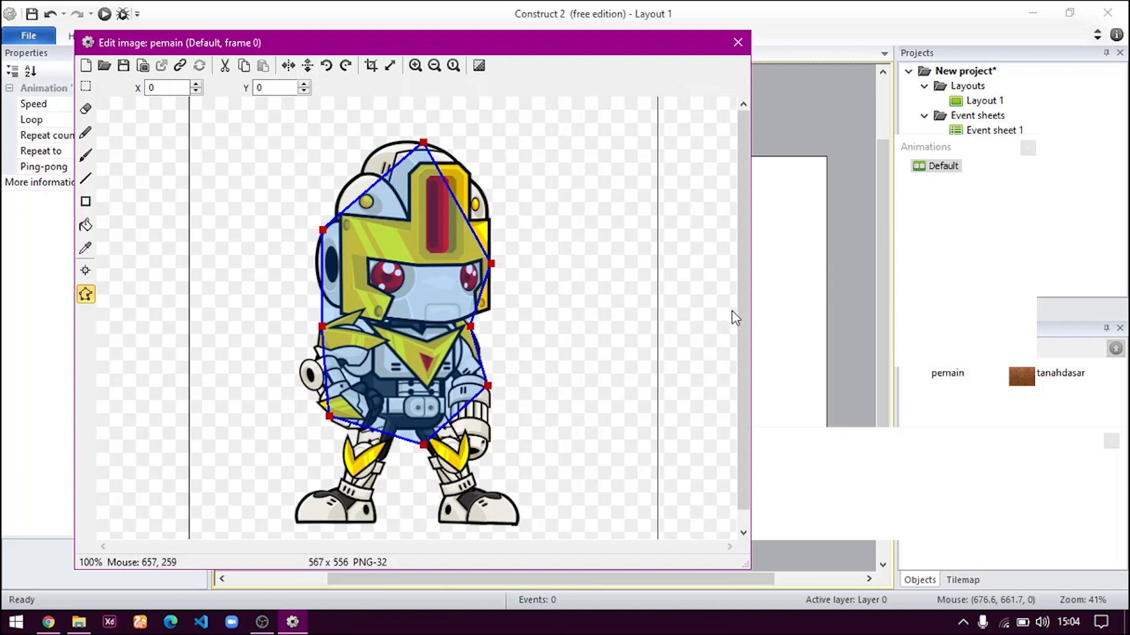
# - Move the two lowest collision polygon points to the outer tips of the character's feet, about (399, 519) and (130, 519)
pyautogui.moveTo(739, 323); pyautogui.dragTo(740, 344)
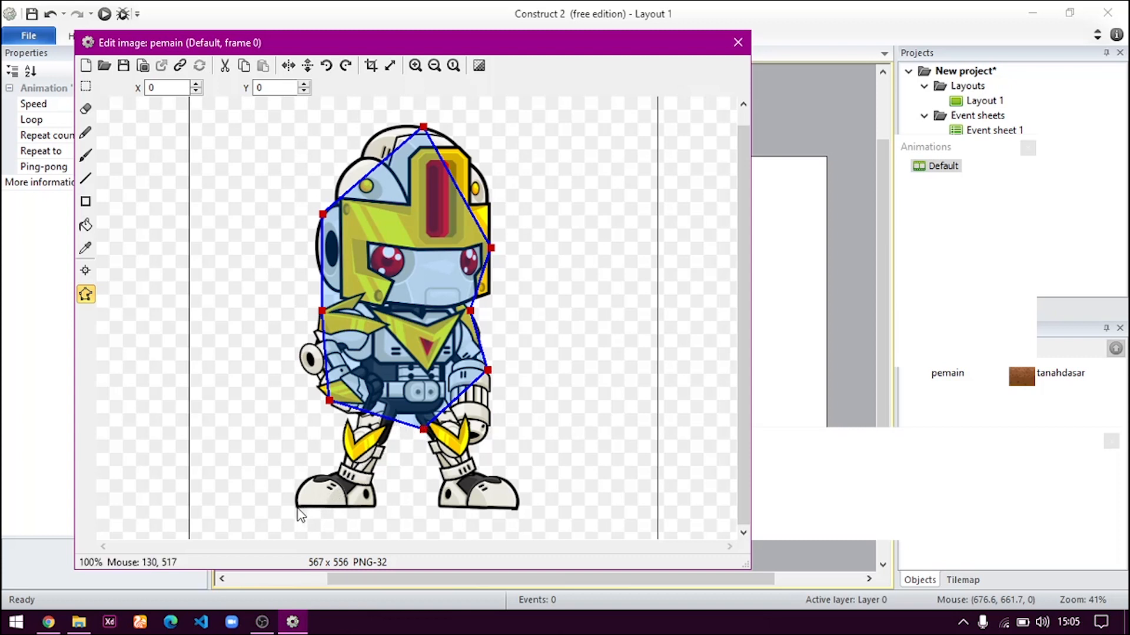
pyautogui.click(422, 431)
pyautogui.moveTo(421, 434); pyautogui.dragTo(520, 512)
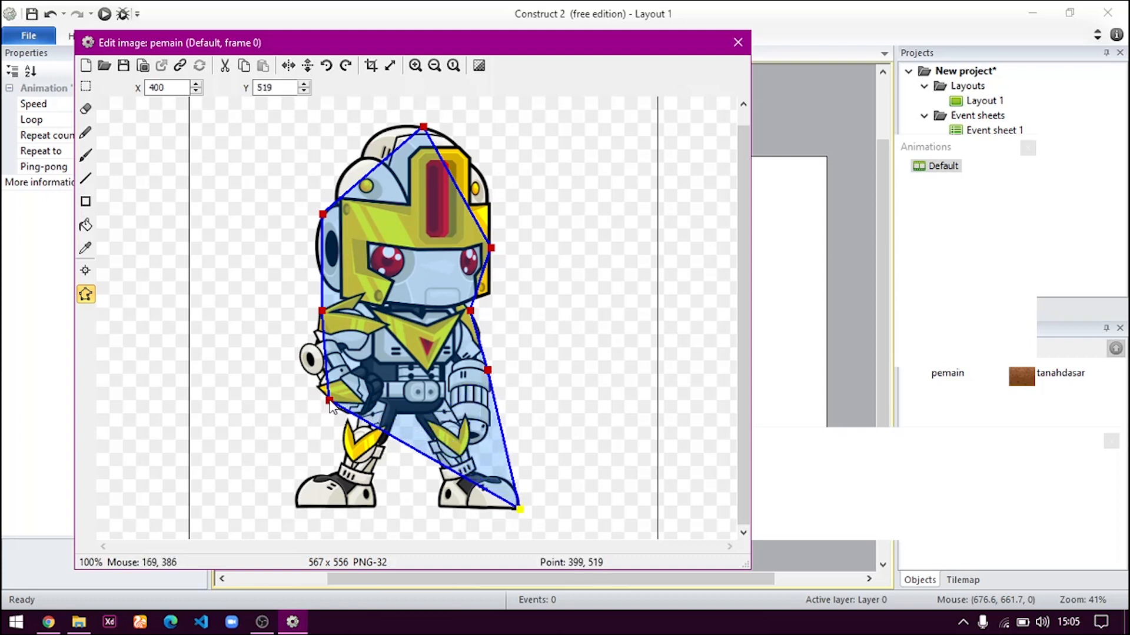
pyautogui.moveTo(329, 400); pyautogui.dragTo(300, 515)
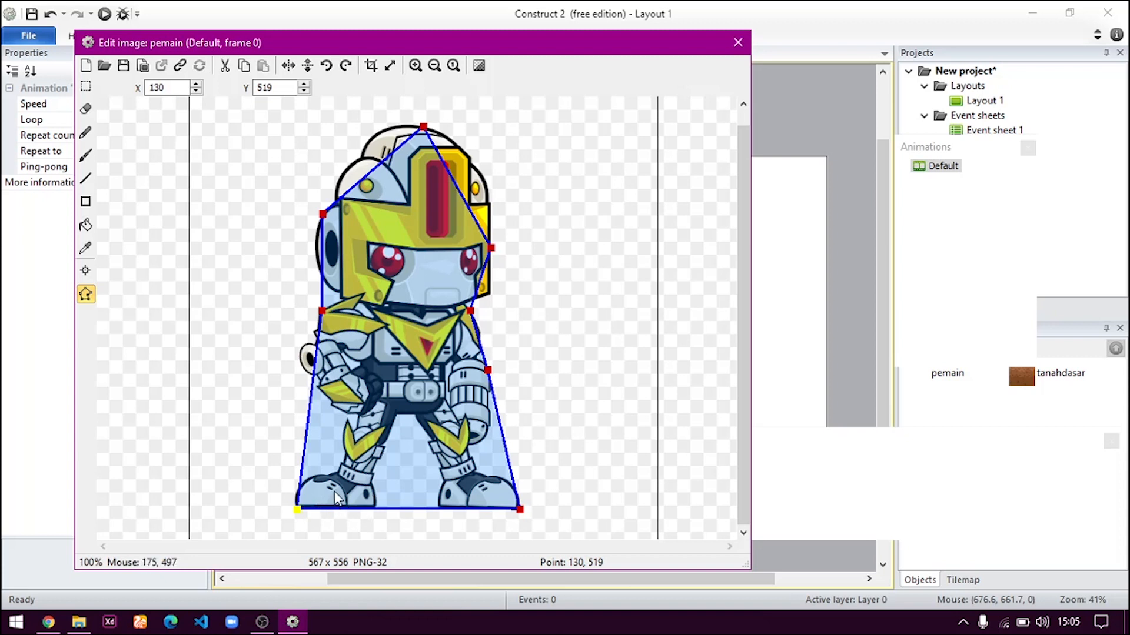
# - Pull the two foot collision points up to the hands, and return them to the feet at about (127, 516) and (397, 518)
pyautogui.moveTo(297, 509); pyautogui.dragTo(331, 403)
pyautogui.moveTo(519, 510); pyautogui.dragTo(486, 421)
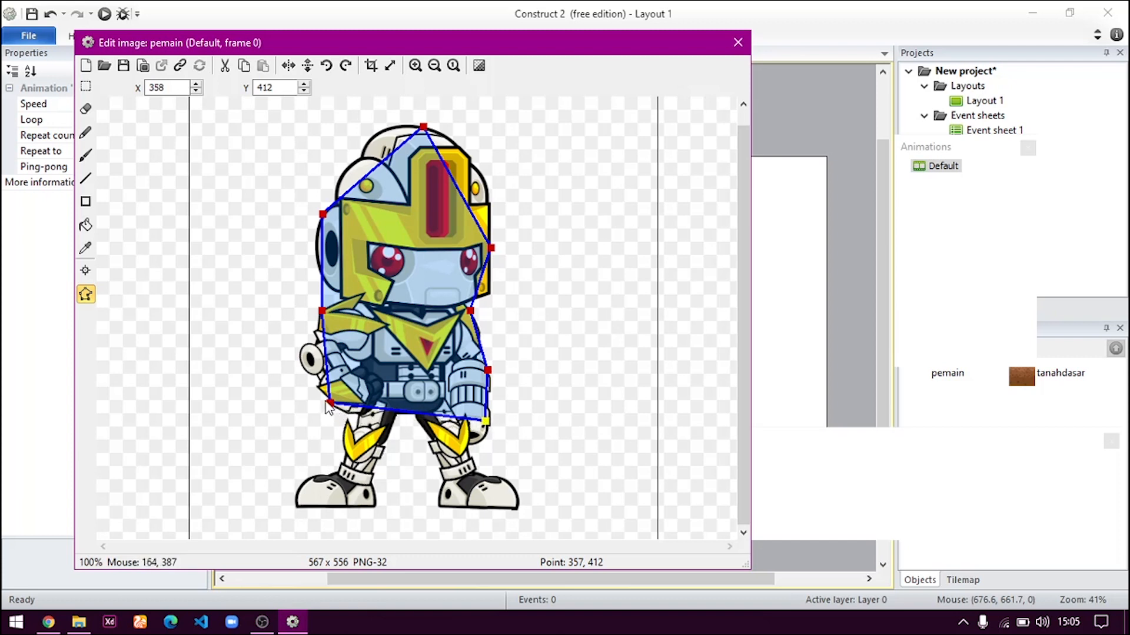
pyautogui.moveTo(331, 404); pyautogui.dragTo(296, 505)
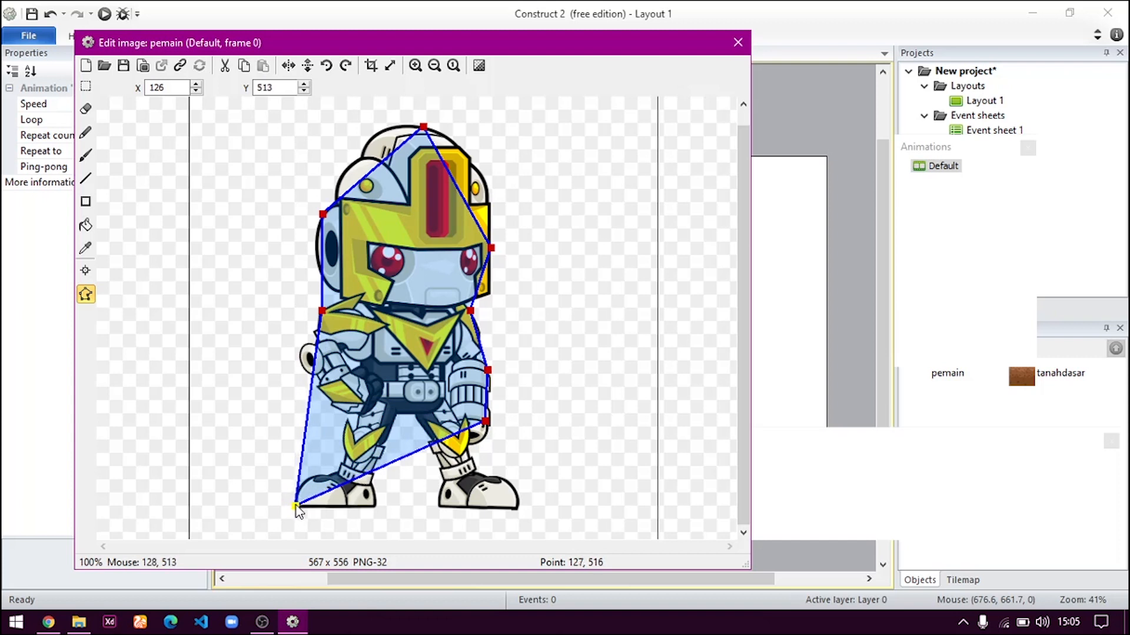
pyautogui.moveTo(485, 422); pyautogui.dragTo(524, 515)
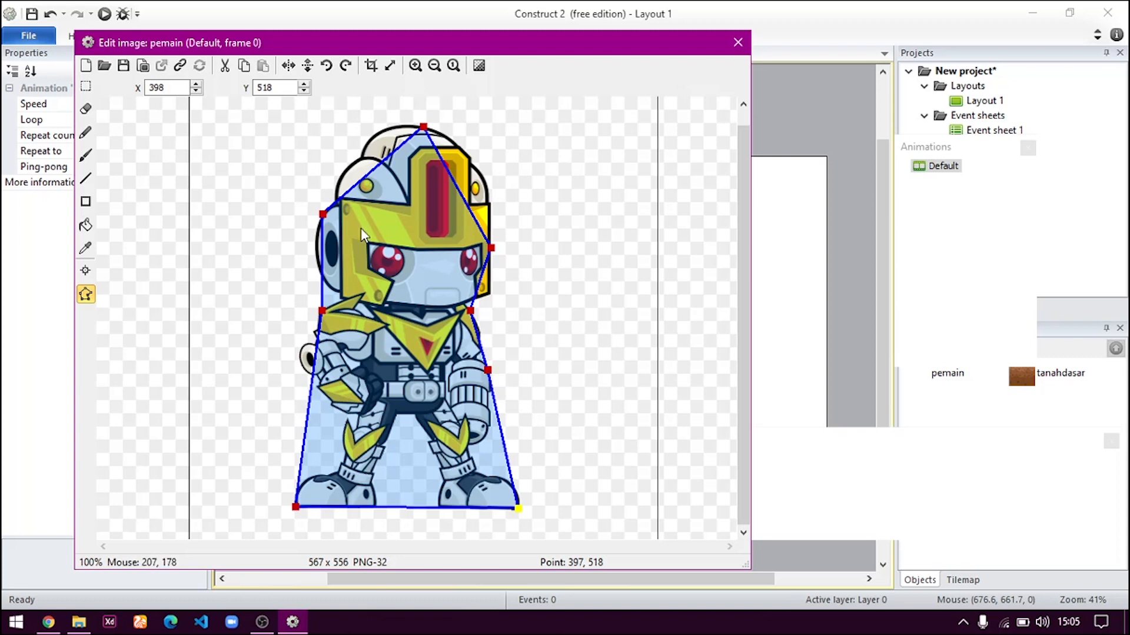
# - Add two collision polygon points around the helmet, at about (205, 79) and (362, 104), and close the image editor
pyautogui.doubleClick(322, 214)
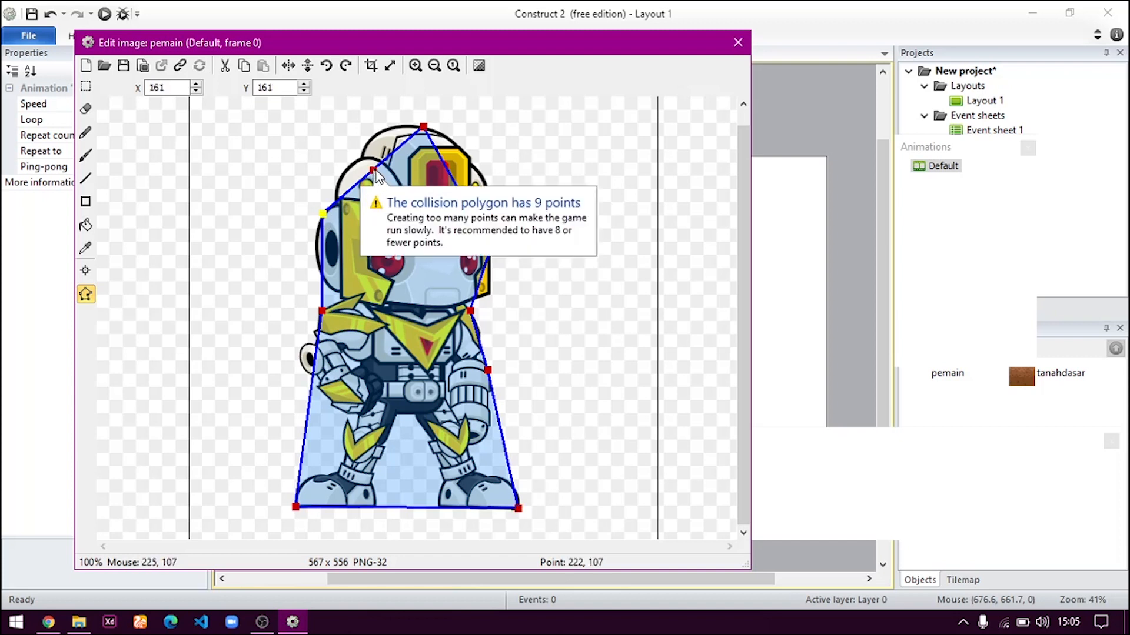
pyautogui.moveTo(375, 170); pyautogui.dragTo(362, 145)
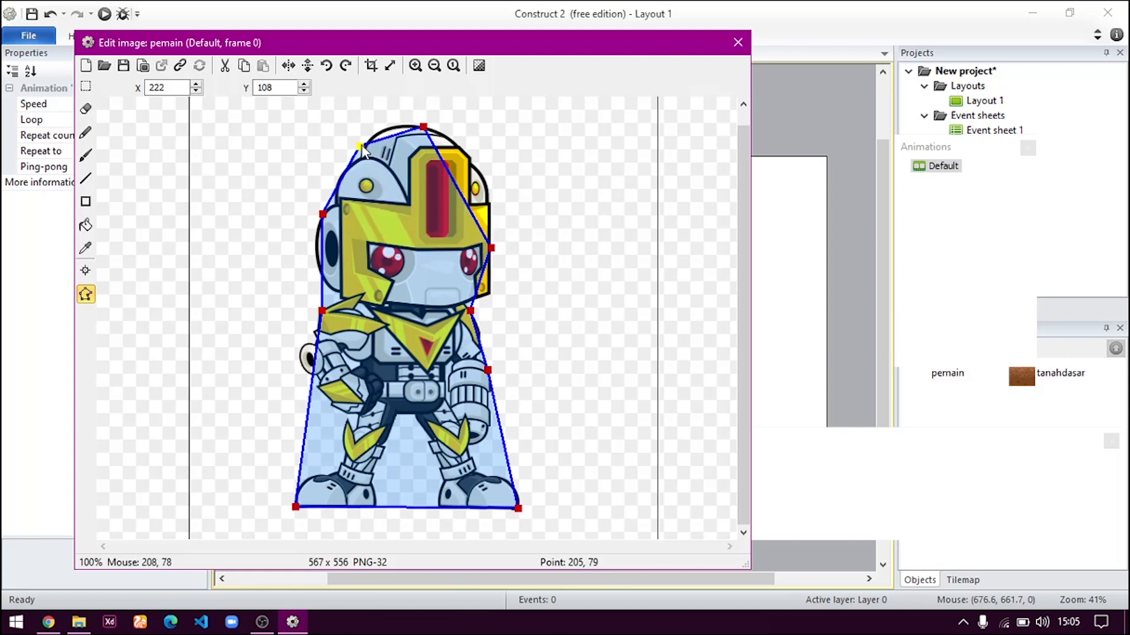
pyautogui.doubleClick(423, 127)
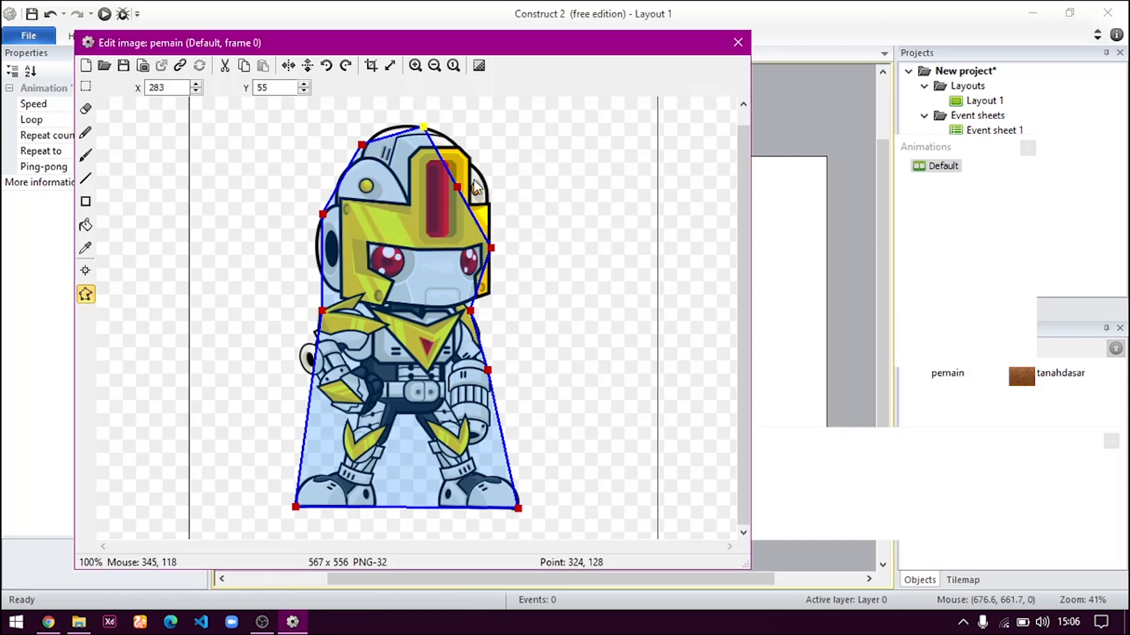
pyautogui.moveTo(458, 187); pyautogui.dragTo(491, 172)
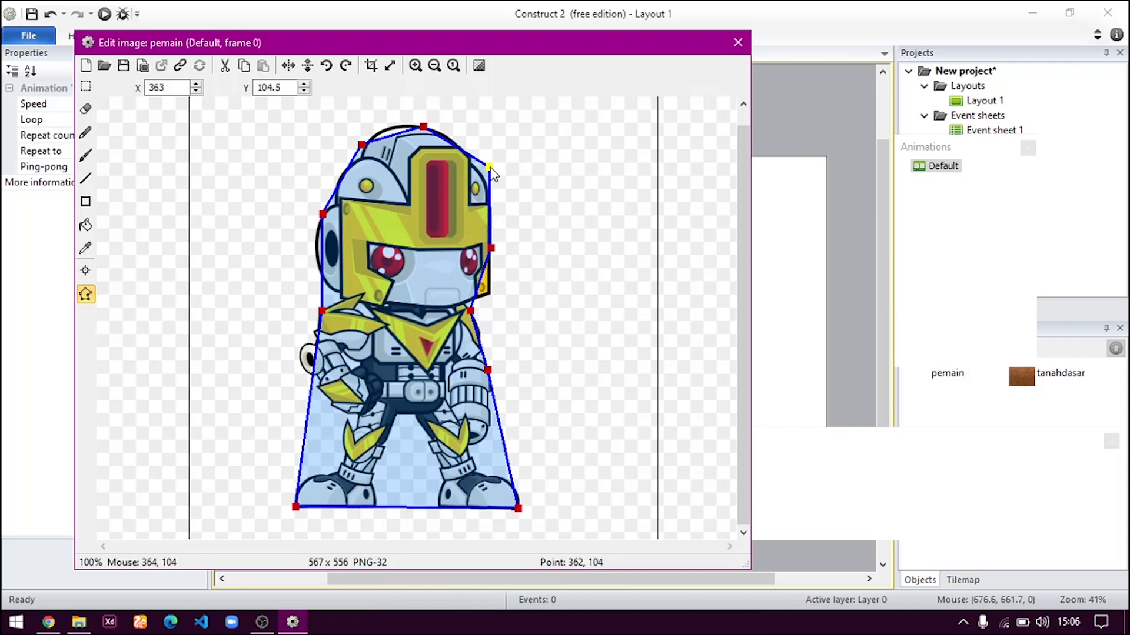
pyautogui.click(739, 43)
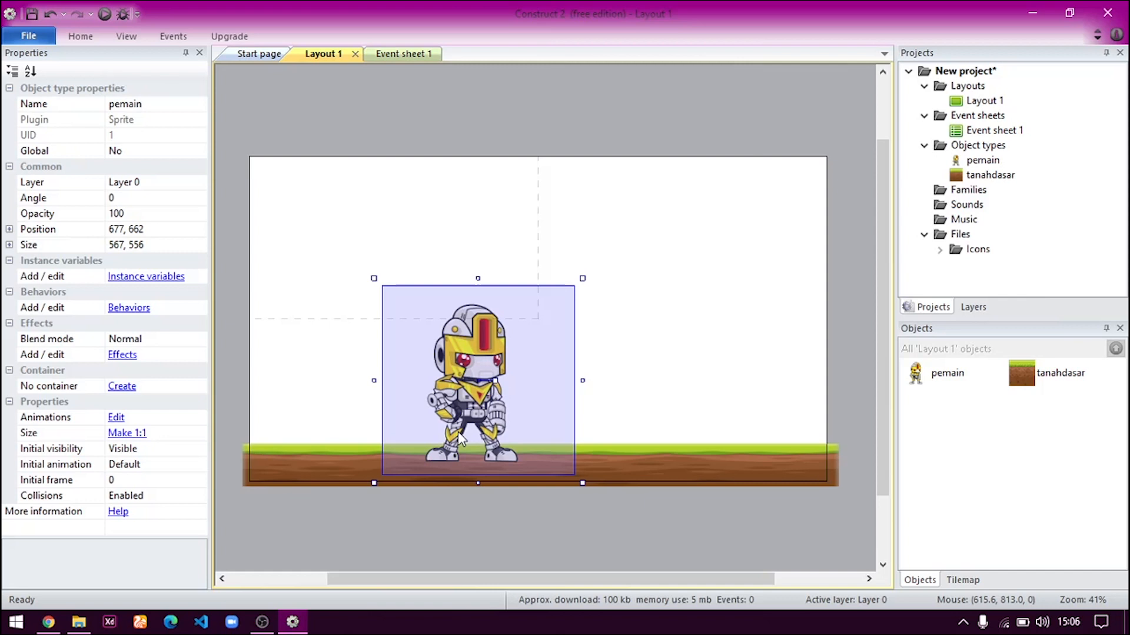
# - Shrink the pemain sprite proportionally to about 120 x 118 and stand it on the ground at the layout's left end
pyautogui.moveTo(459, 439); pyautogui.dragTo(323, 421)
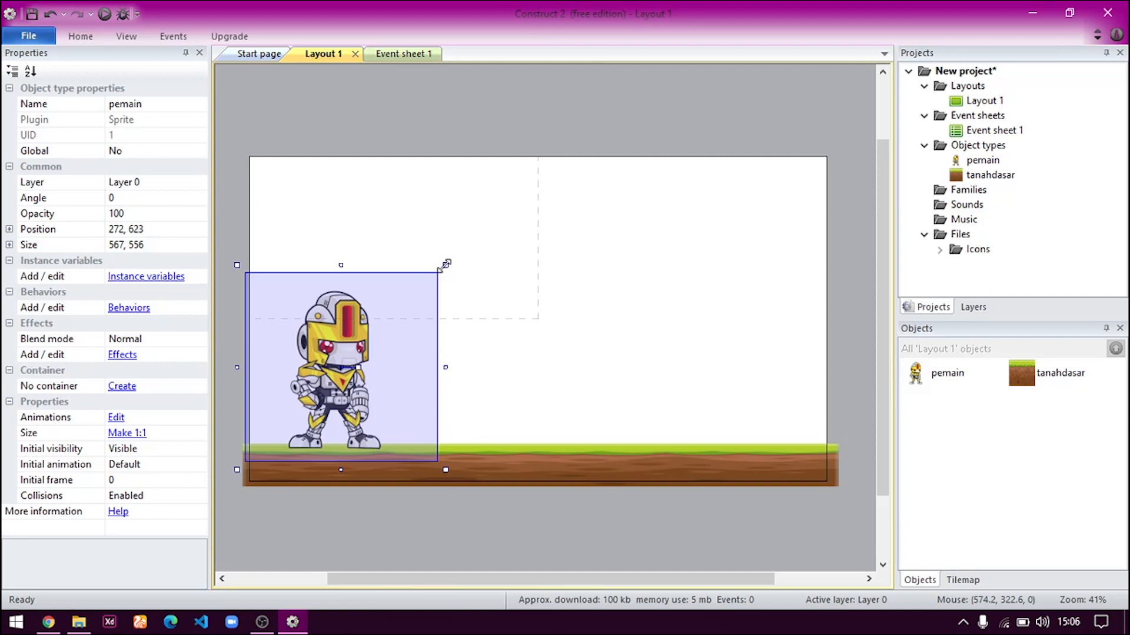
pyautogui.keyDown('shift'); pyautogui.moveTo(446, 263); pyautogui.dragTo(295, 412); pyautogui.keyUp('shift')
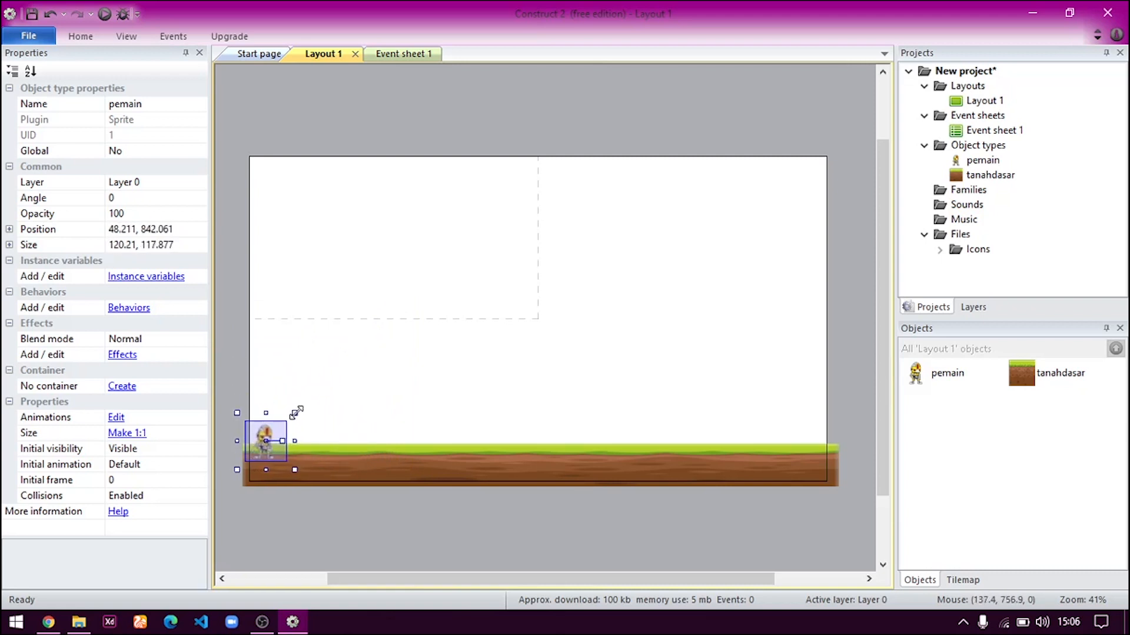
pyautogui.moveTo(263, 453); pyautogui.dragTo(273, 443)
pyautogui.click(346, 400)
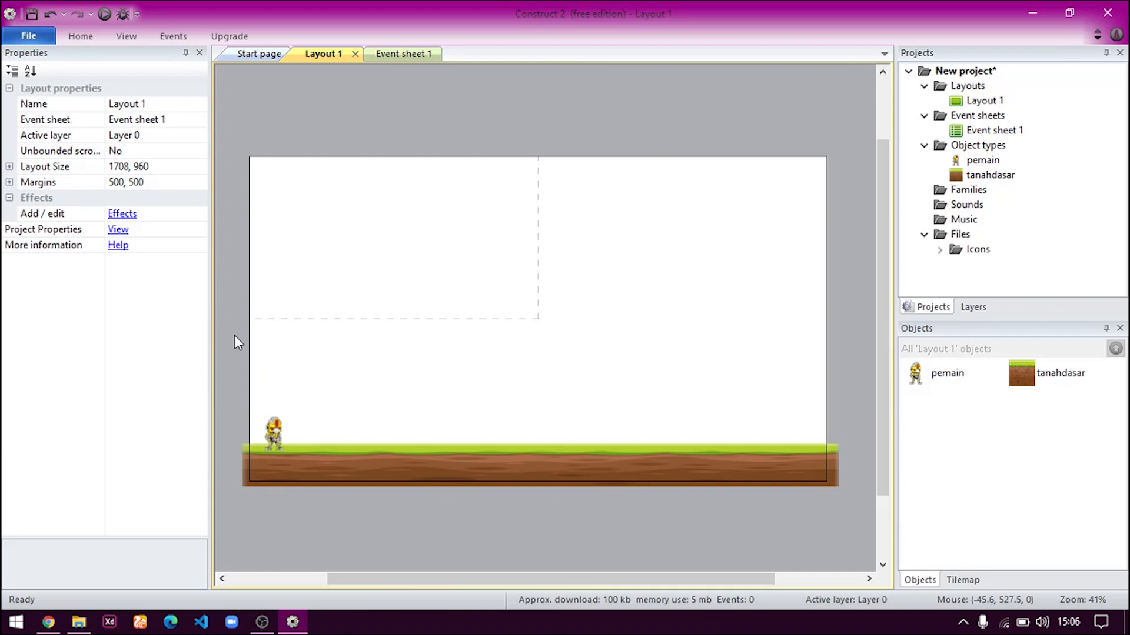
# - Preview the layout in the browser, close the two unrelated browser tabs, and return to the layout editor
pyautogui.click(104, 14)
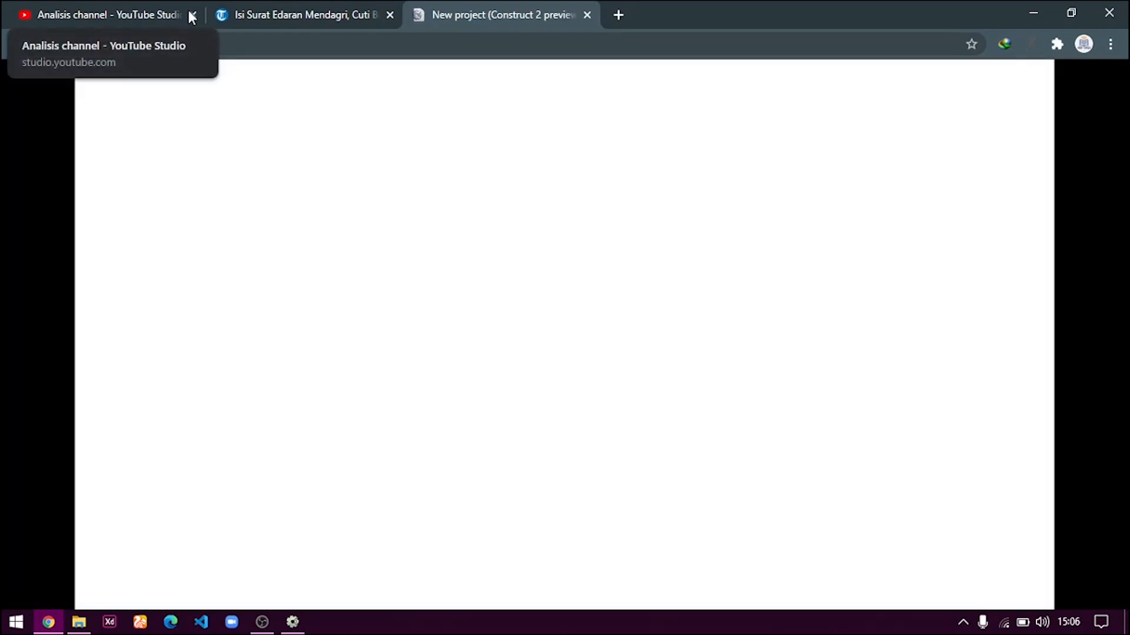
pyautogui.click(193, 14)
pyautogui.click(193, 14)
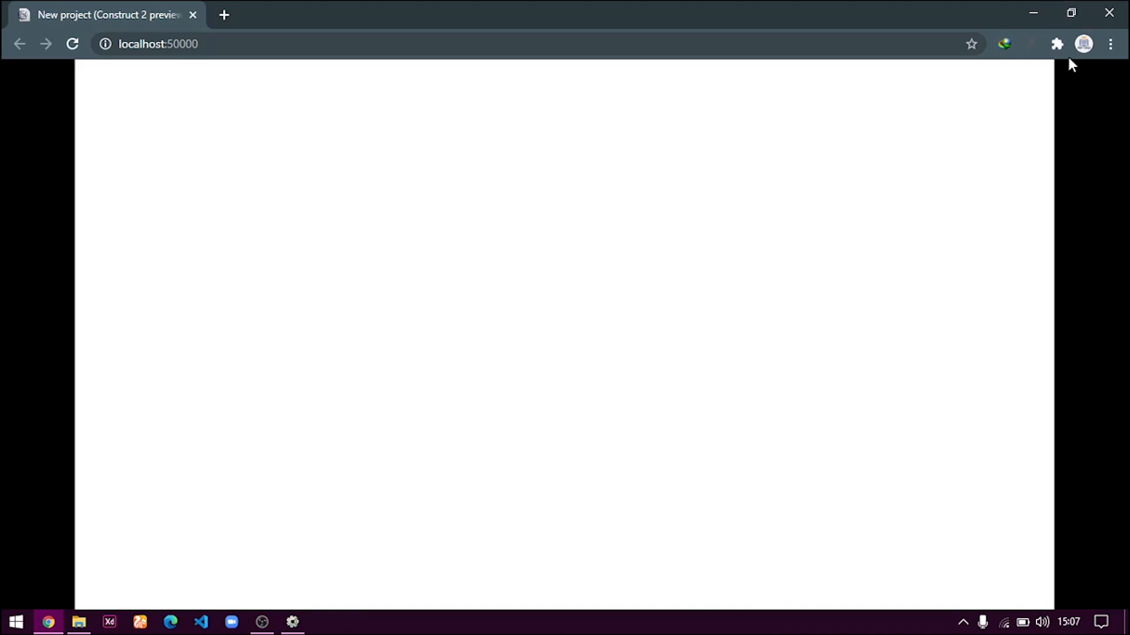
pyautogui.click(1033, 13)
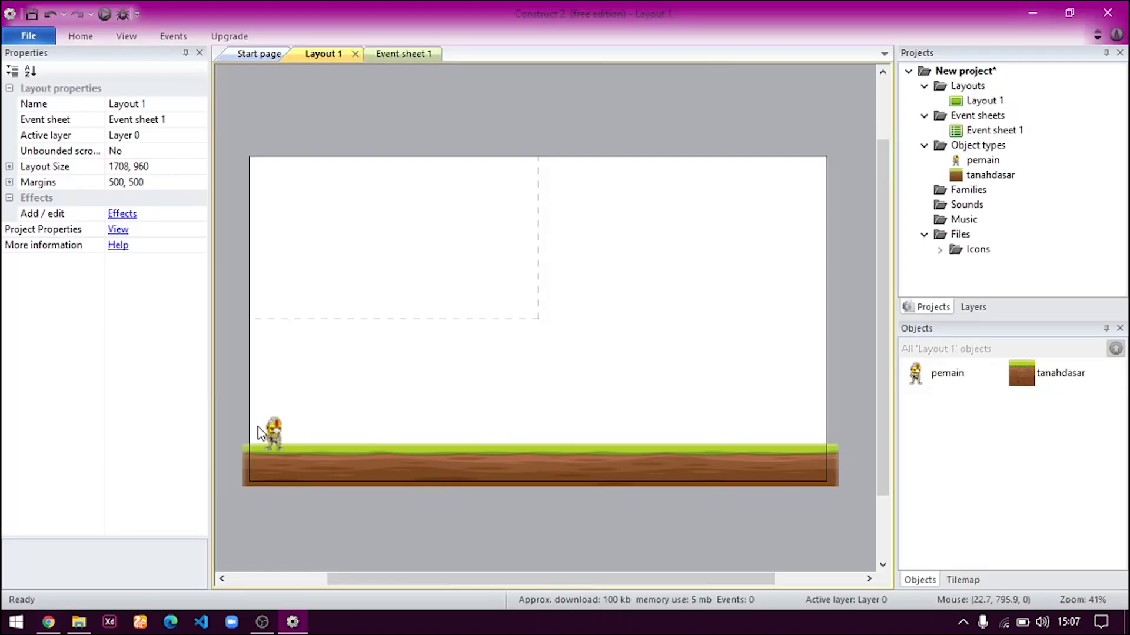
# - Add the Solid behavior to the tanahdasar ground sprite
pyautogui.click(366, 467)
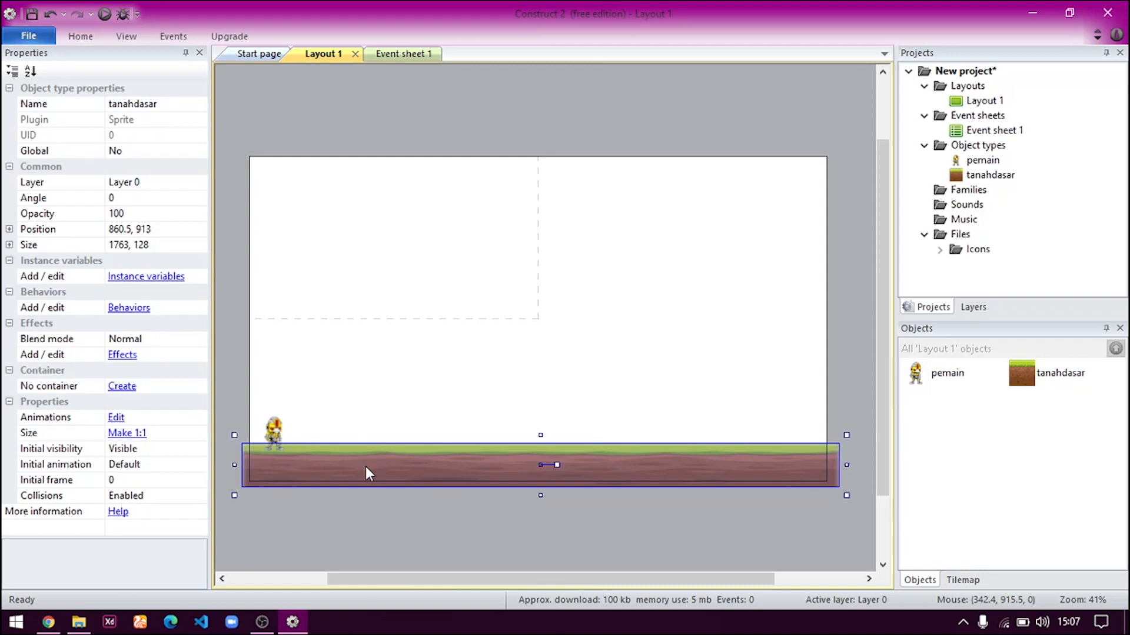
pyautogui.click(329, 525)
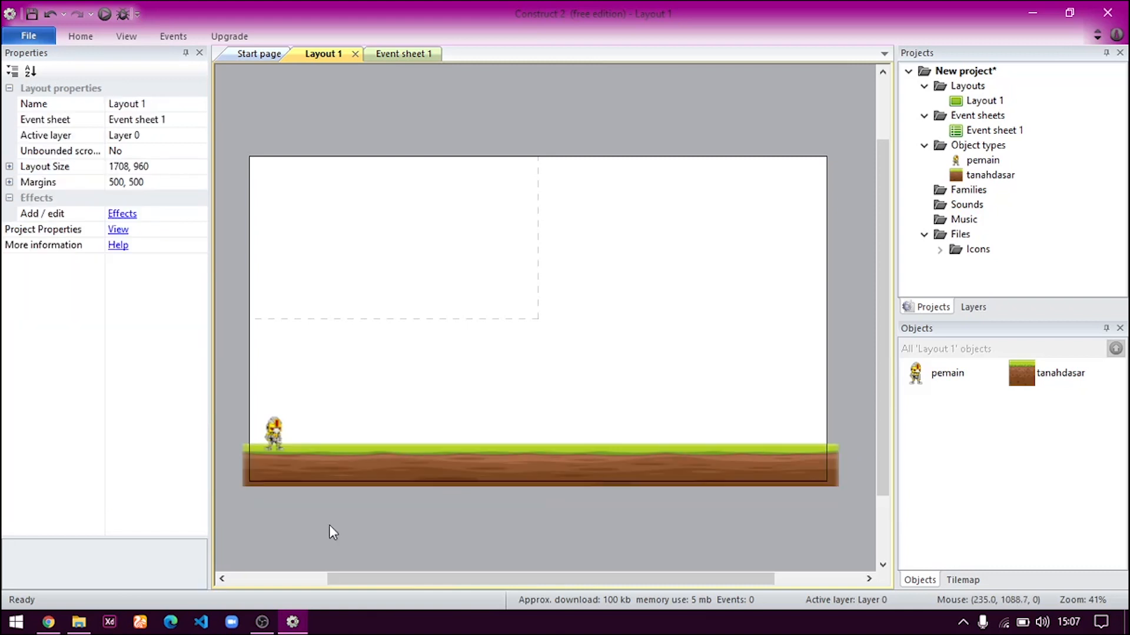
pyautogui.click(352, 478)
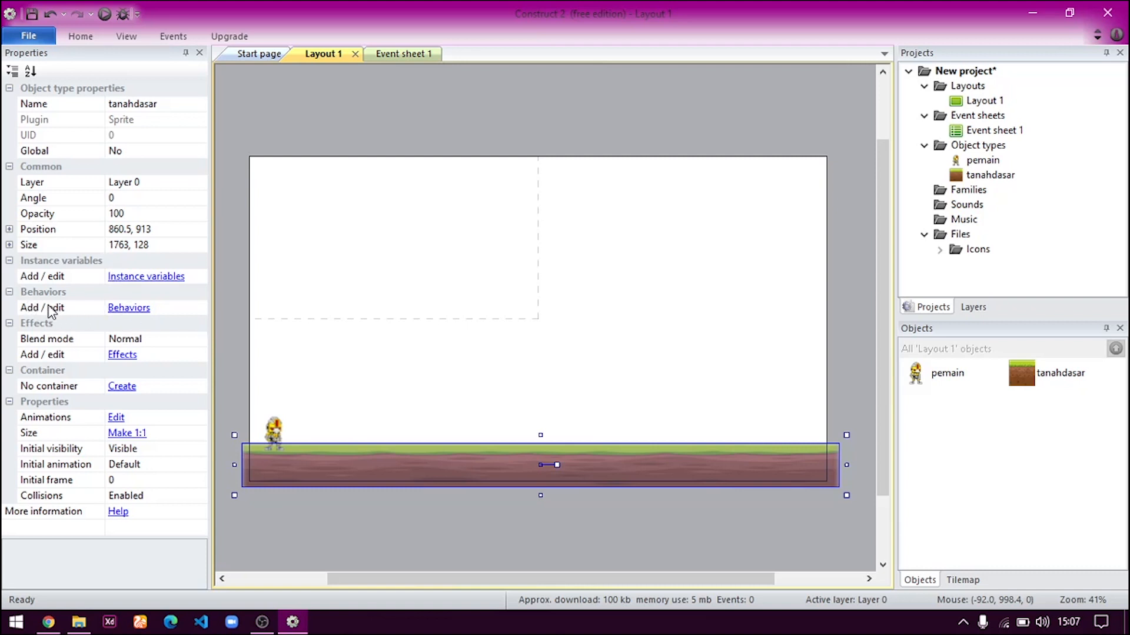
pyautogui.click(129, 308)
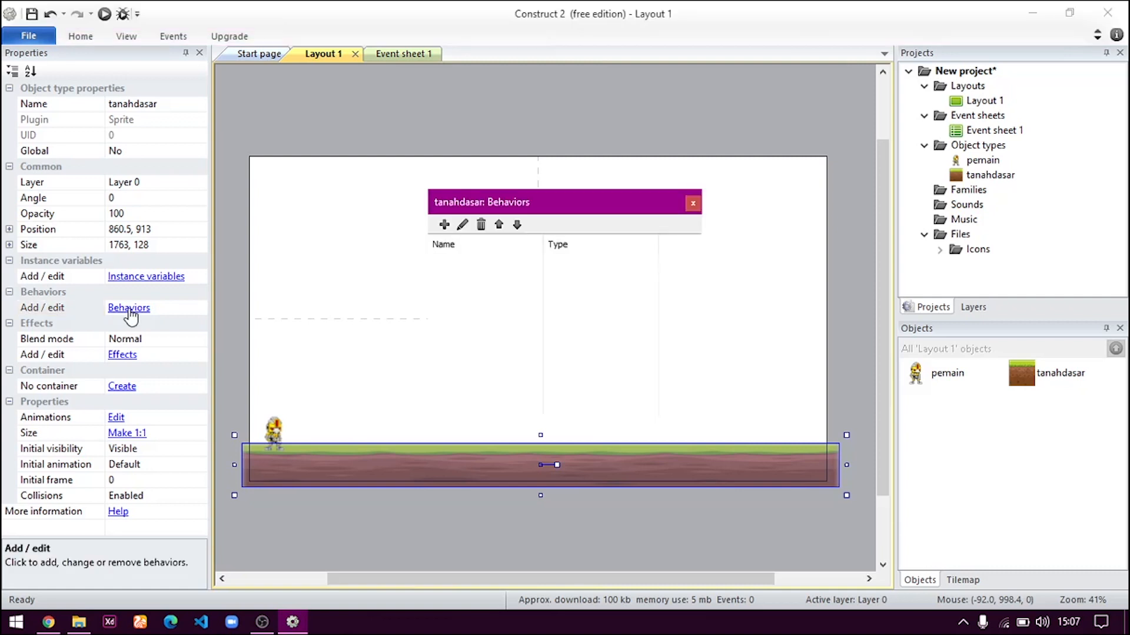
pyautogui.click(444, 225)
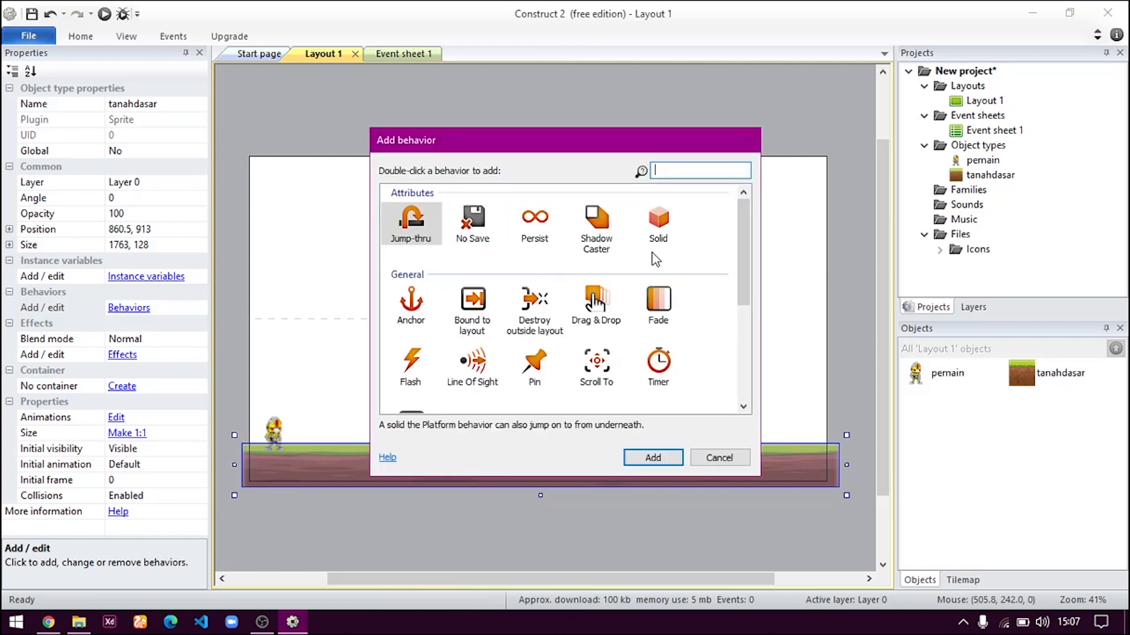
pyautogui.click(668, 234)
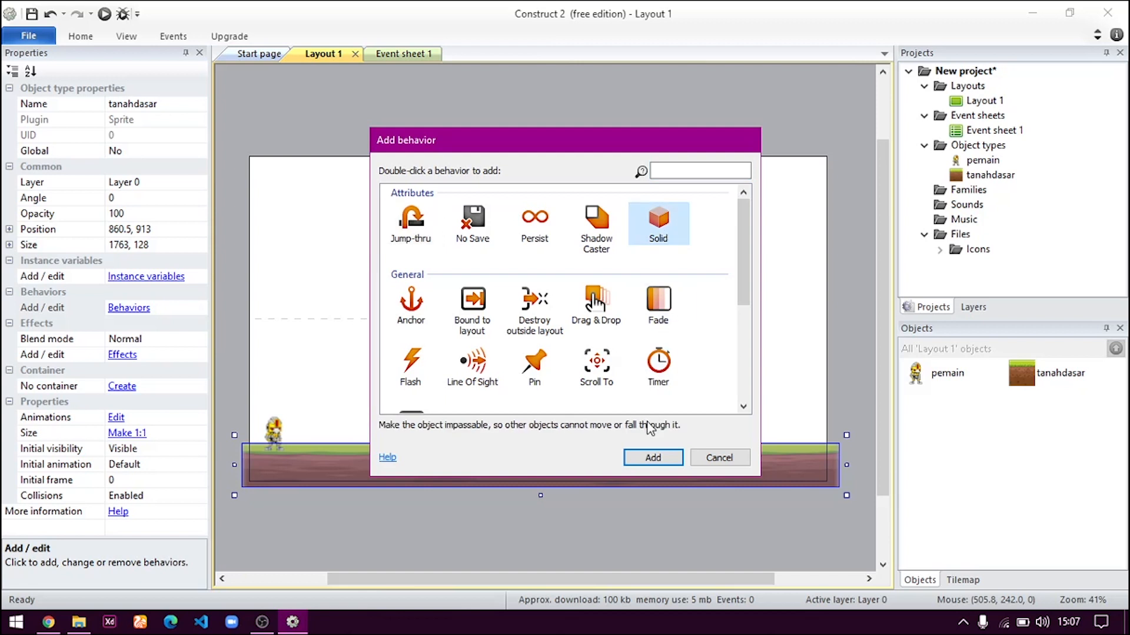
pyautogui.click(656, 458)
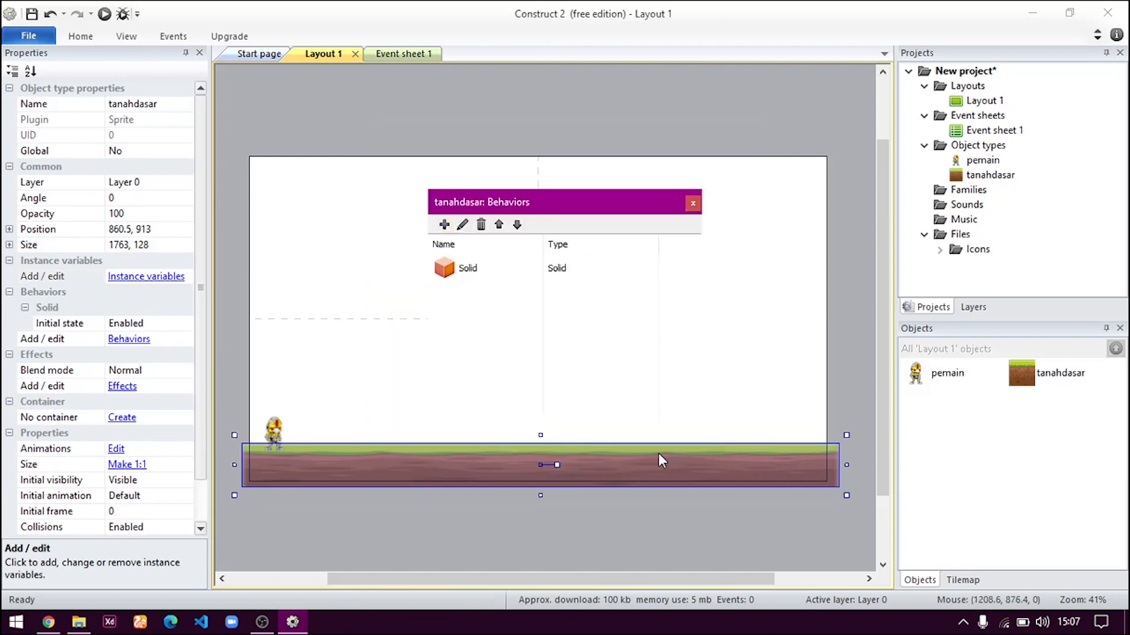
pyautogui.click(453, 506)
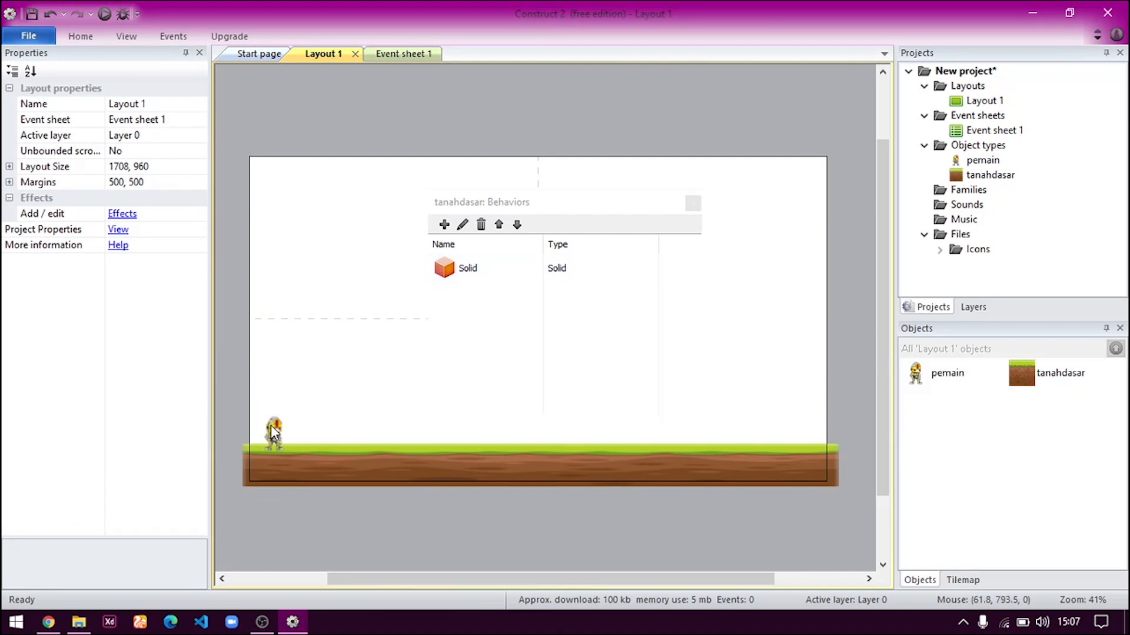
# - Nudge the pemain sprite slightly along the ground to about position 74, 816
pyautogui.moveTo(273, 434)
pyautogui.mouseDown()
pyautogui.moveTo(286, 408)
pyautogui.moveTo(275, 406)
pyautogui.moveTo(273, 432)
pyautogui.mouseUp()
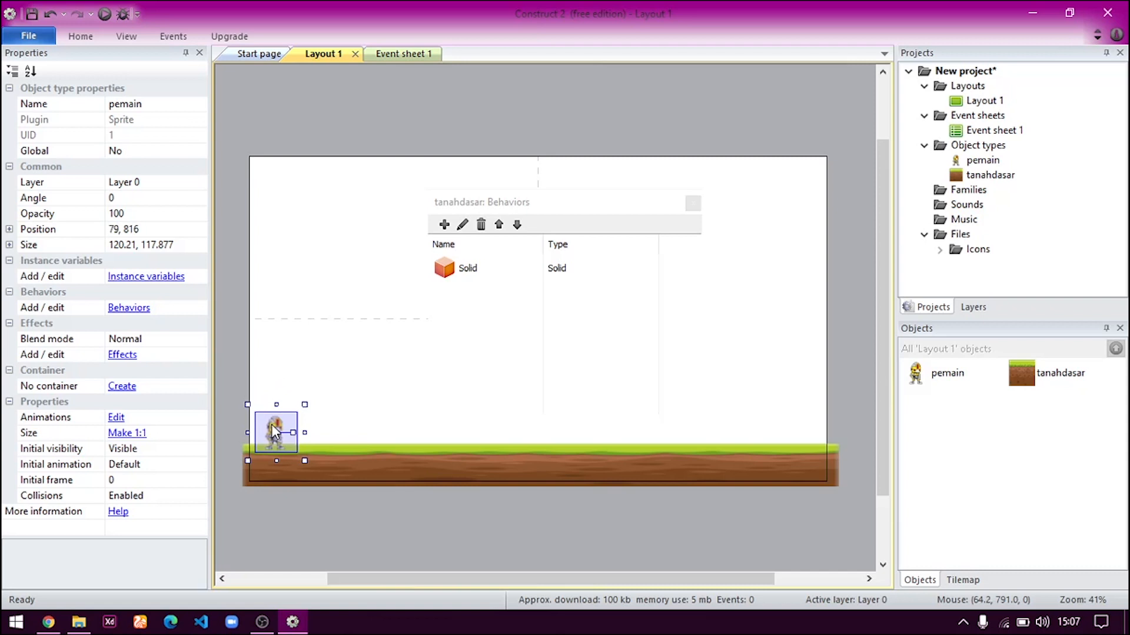
pyautogui.click(351, 466)
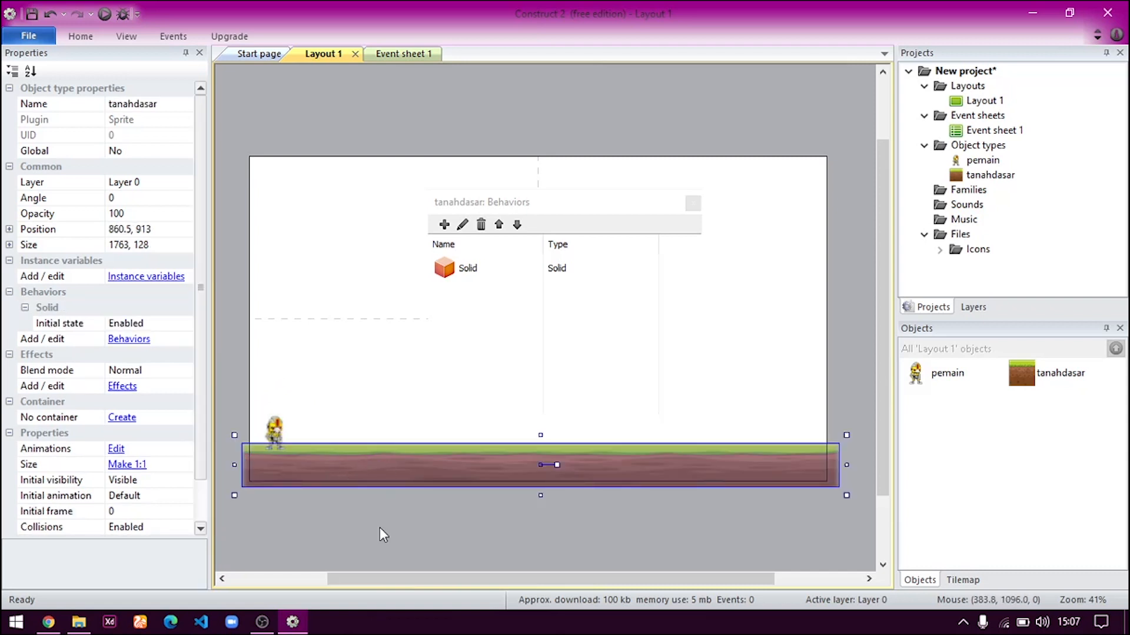
pyautogui.moveTo(280, 428)
pyautogui.mouseDown()
pyautogui.moveTo(285, 369)
pyautogui.moveTo(270, 432)
pyautogui.mouseUp()
pyautogui.click(375, 469)
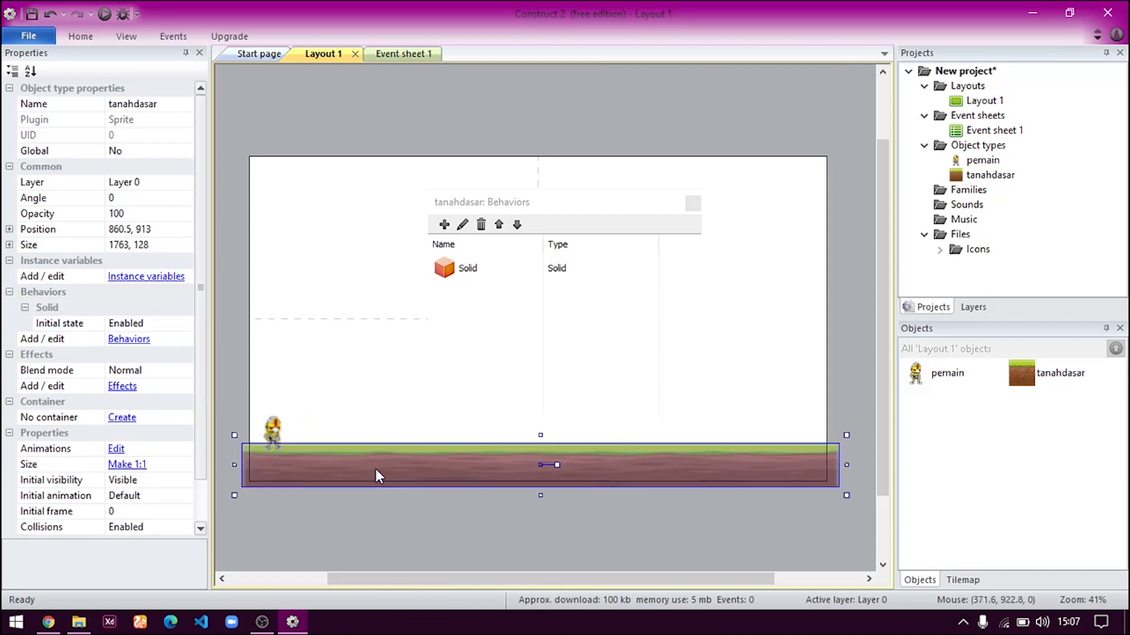
pyautogui.click(299, 504)
# - Add the Platform movement behavior to the pemain sprite
pyautogui.click(274, 436)
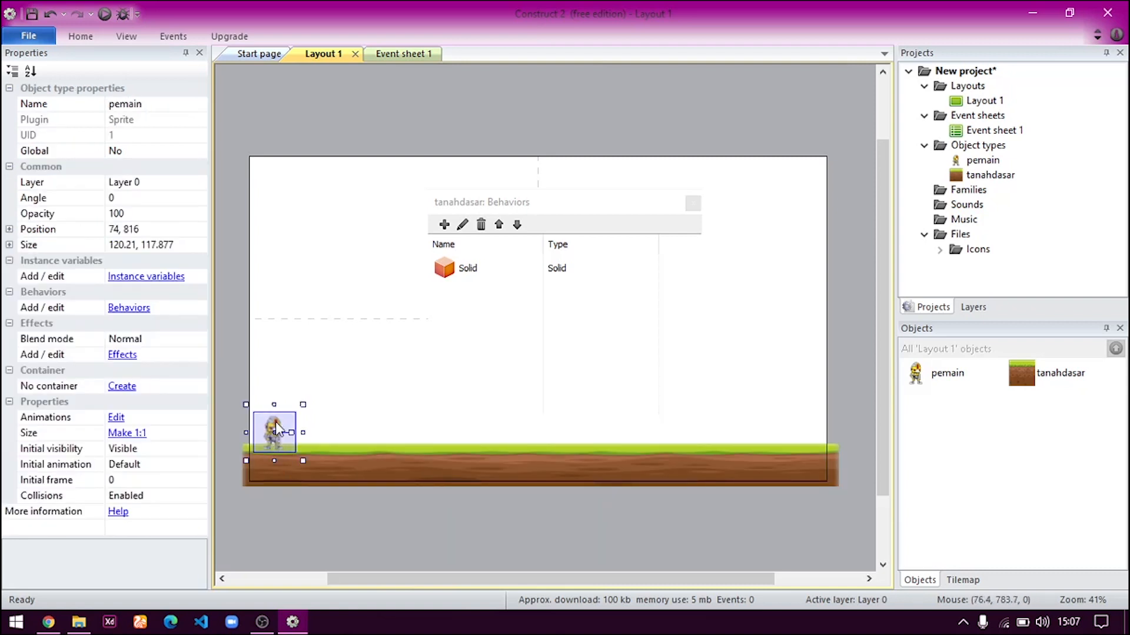
pyautogui.click(128, 308)
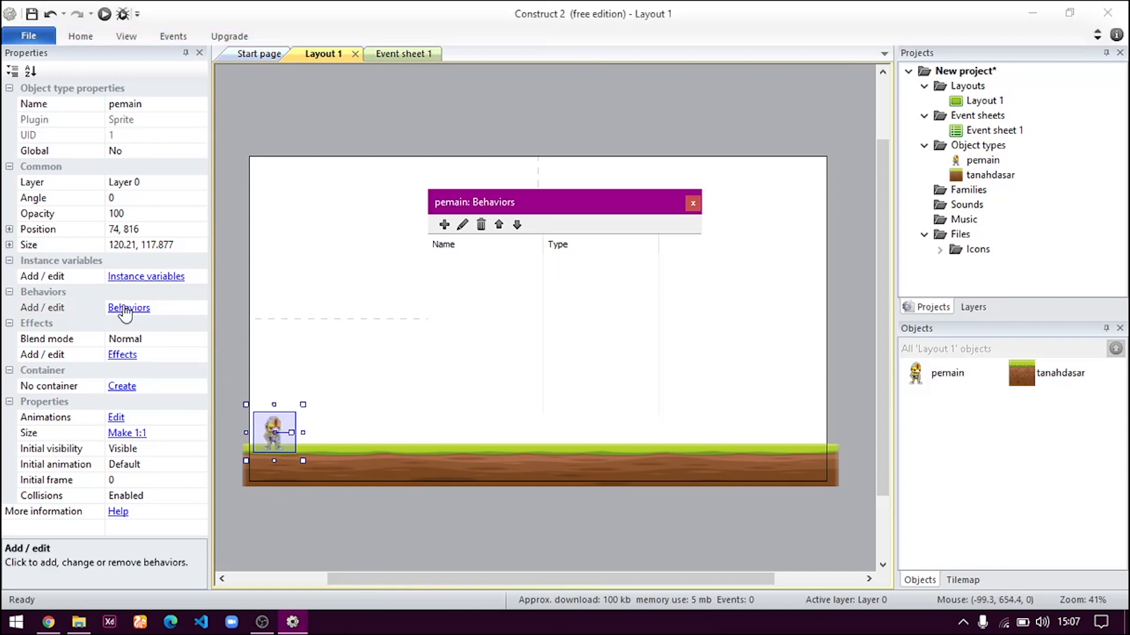
pyautogui.click(444, 225)
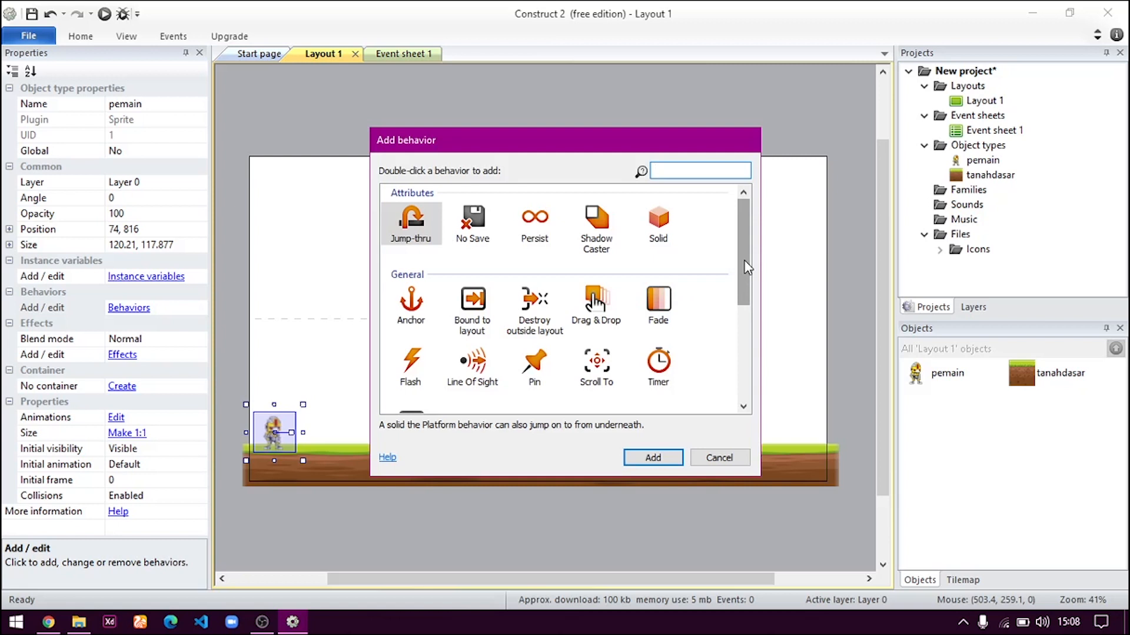
pyautogui.moveTo(747, 267); pyautogui.dragTo(757, 362)
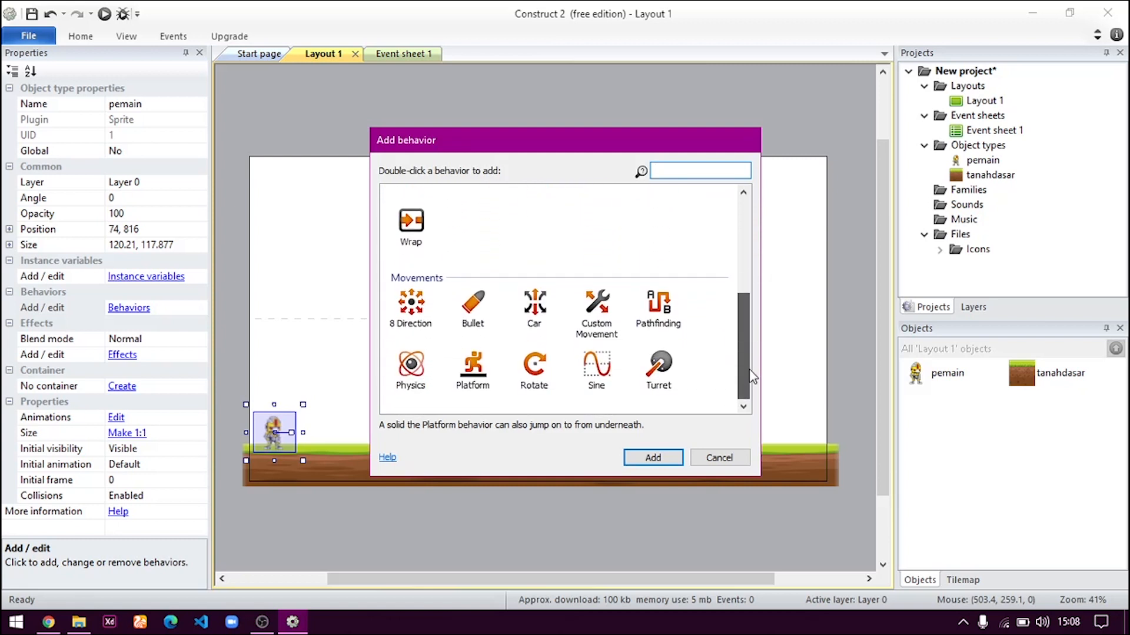
pyautogui.click(470, 376)
pyautogui.click(643, 459)
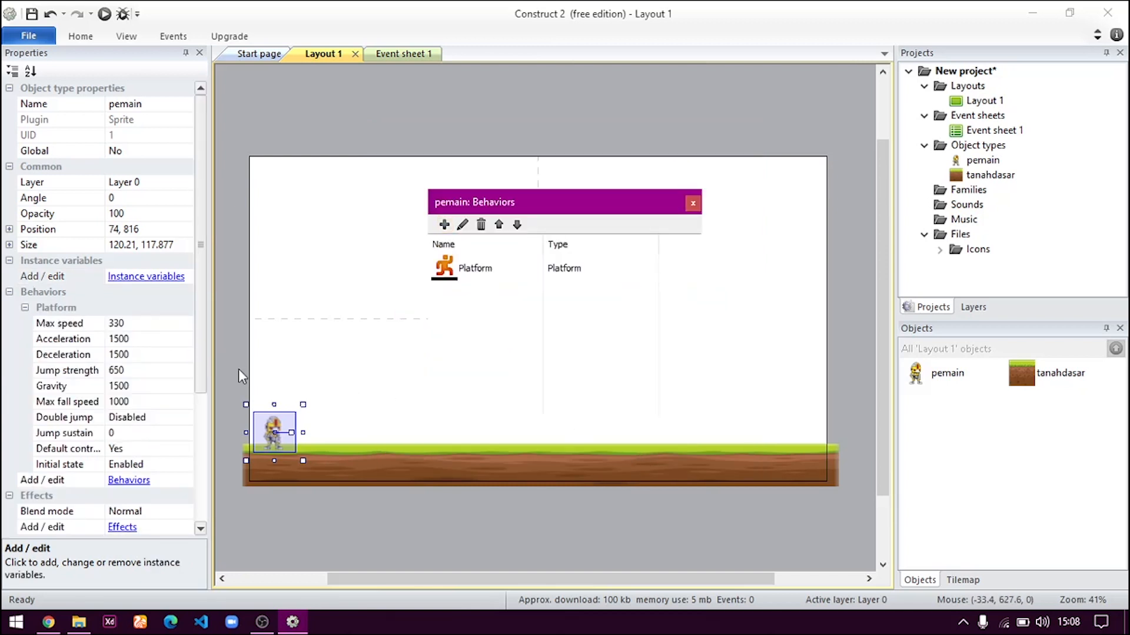
# - Add the Scroll To behavior to the pemain sprite so the view stays centred on it
pyautogui.click(444, 224)
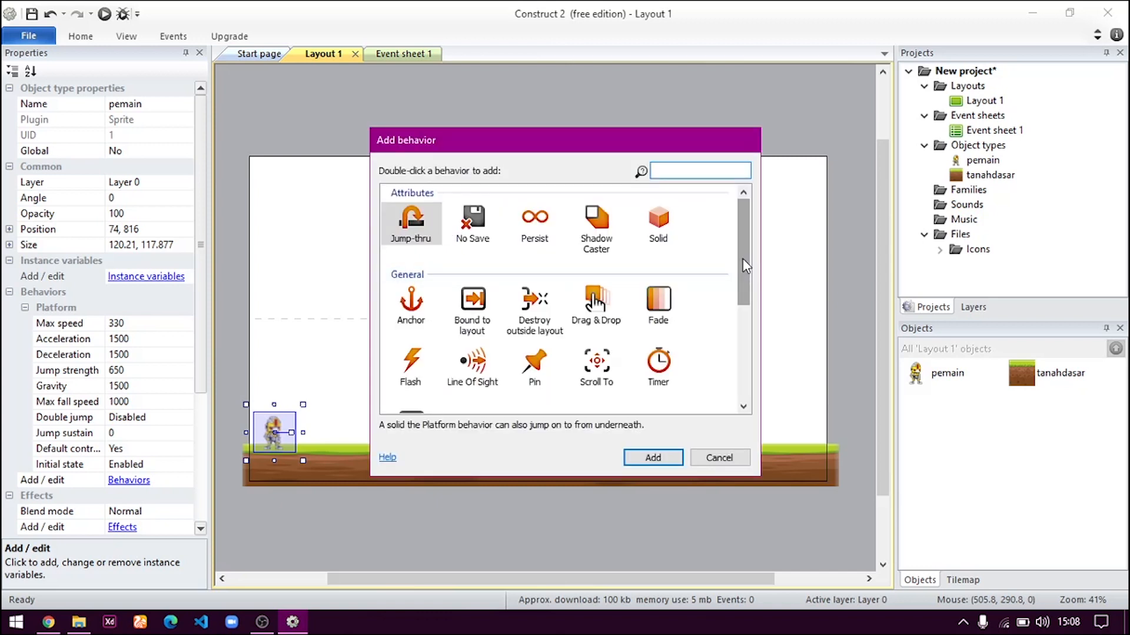
pyautogui.moveTo(746, 266); pyautogui.dragTo(735, 301)
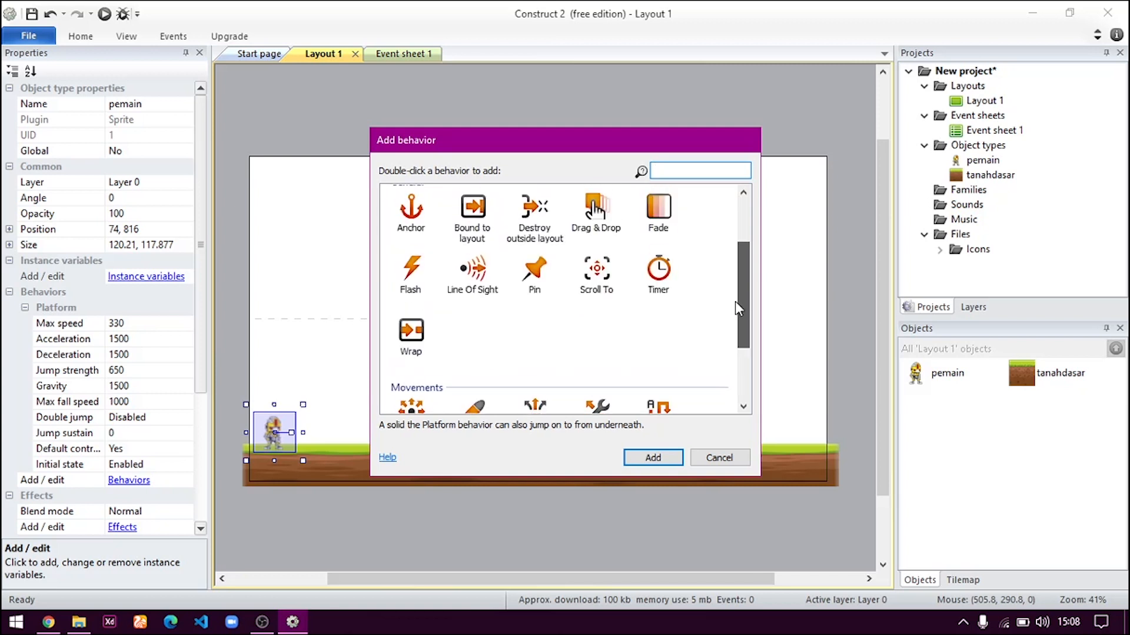
pyautogui.click(598, 272)
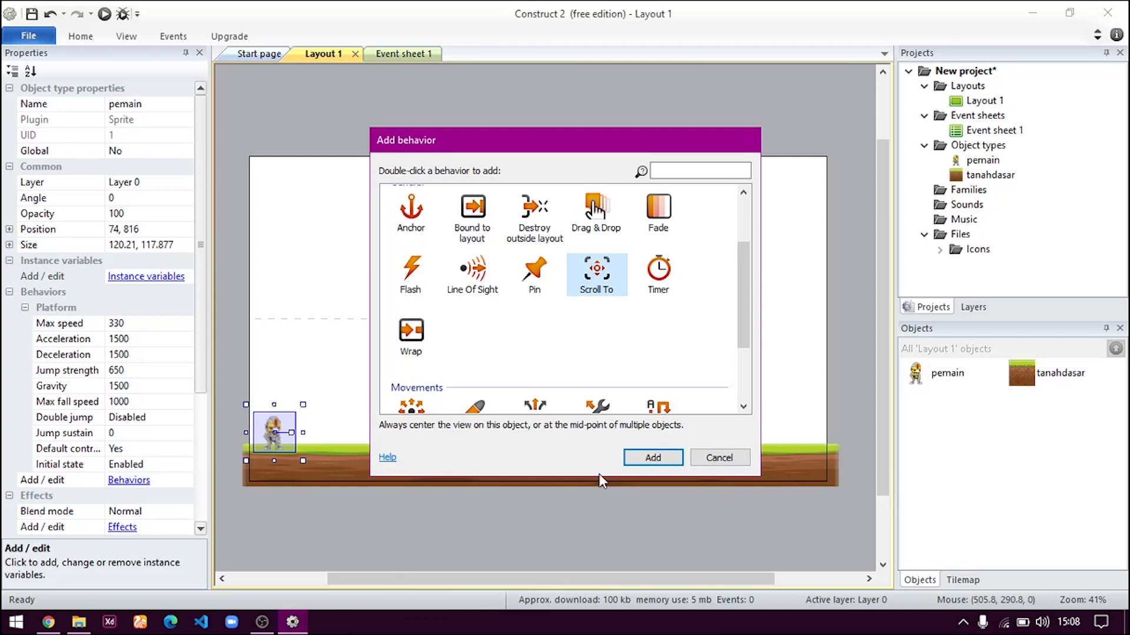
pyautogui.click(652, 460)
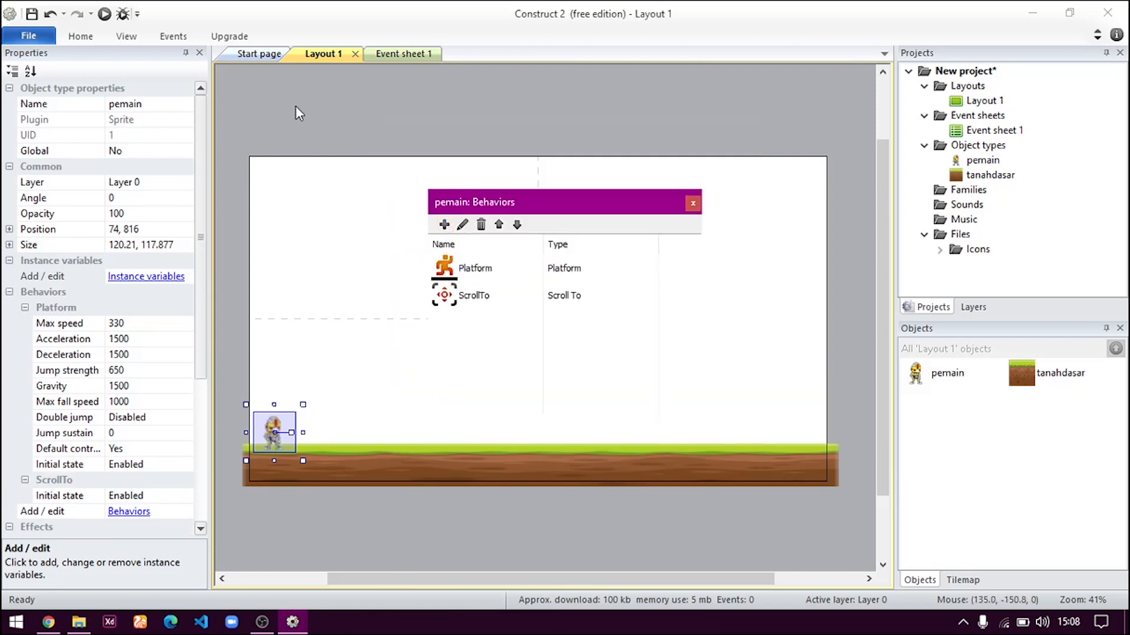
# - Run the layout preview in the browser, walk the character right and left along the ground, and switch back to Construct 2
pyautogui.click(104, 14)
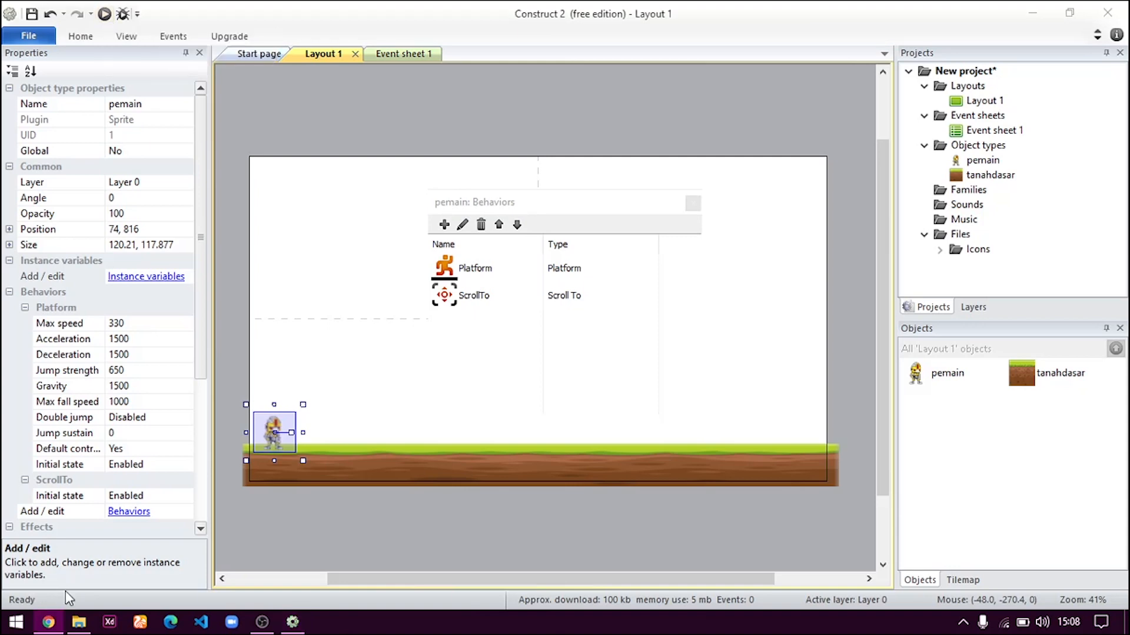
pyautogui.click(47, 630)
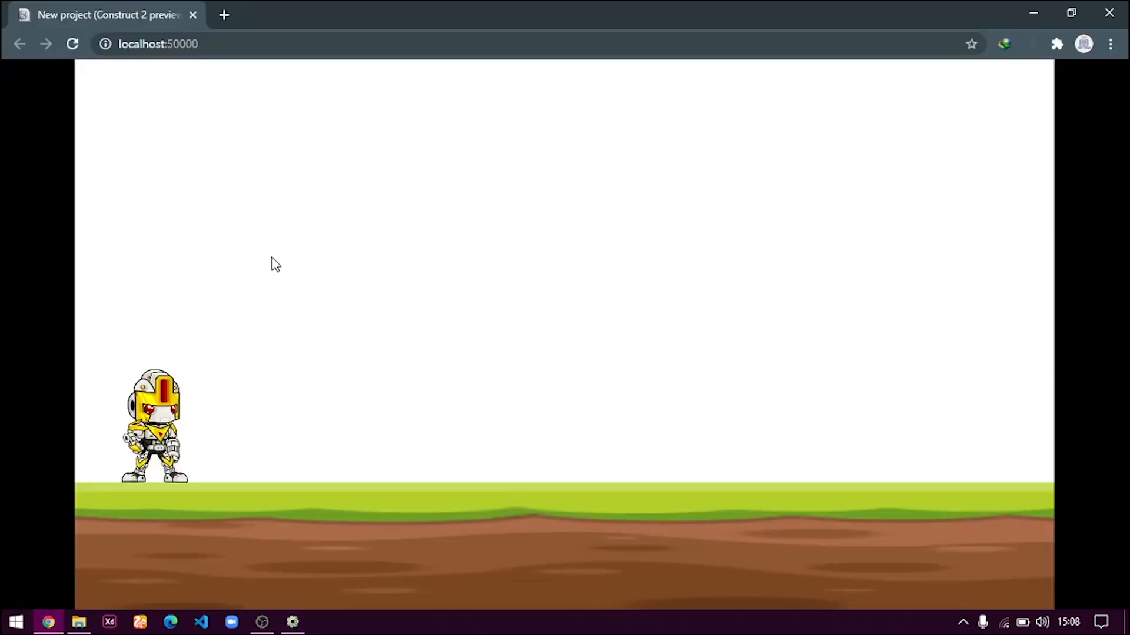
pyautogui.press('Right')
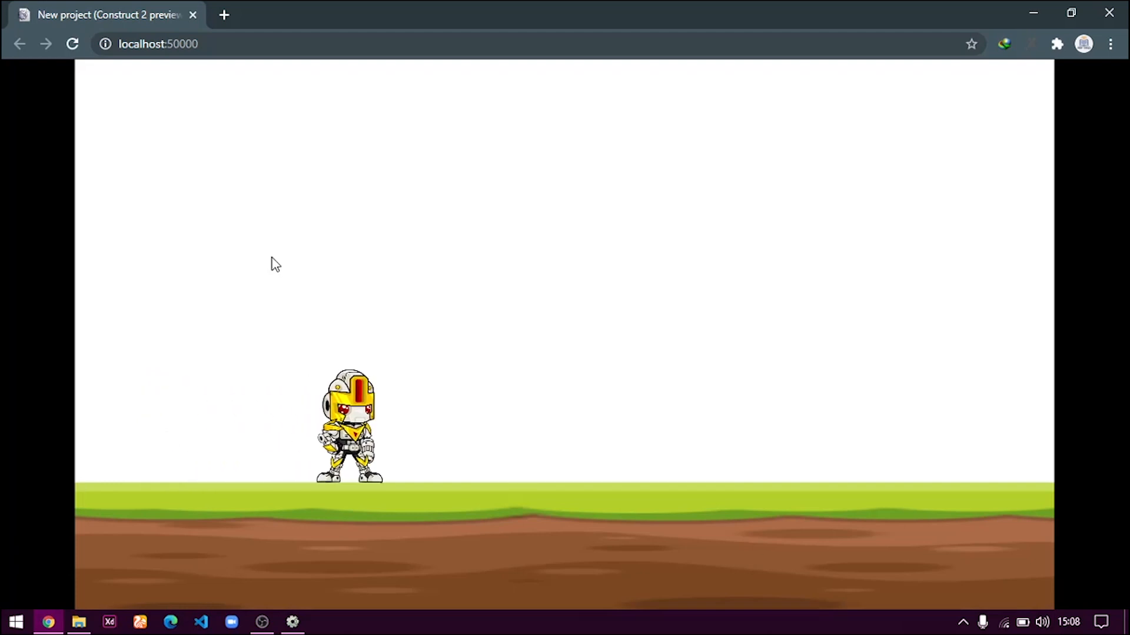
pyautogui.press('Right')
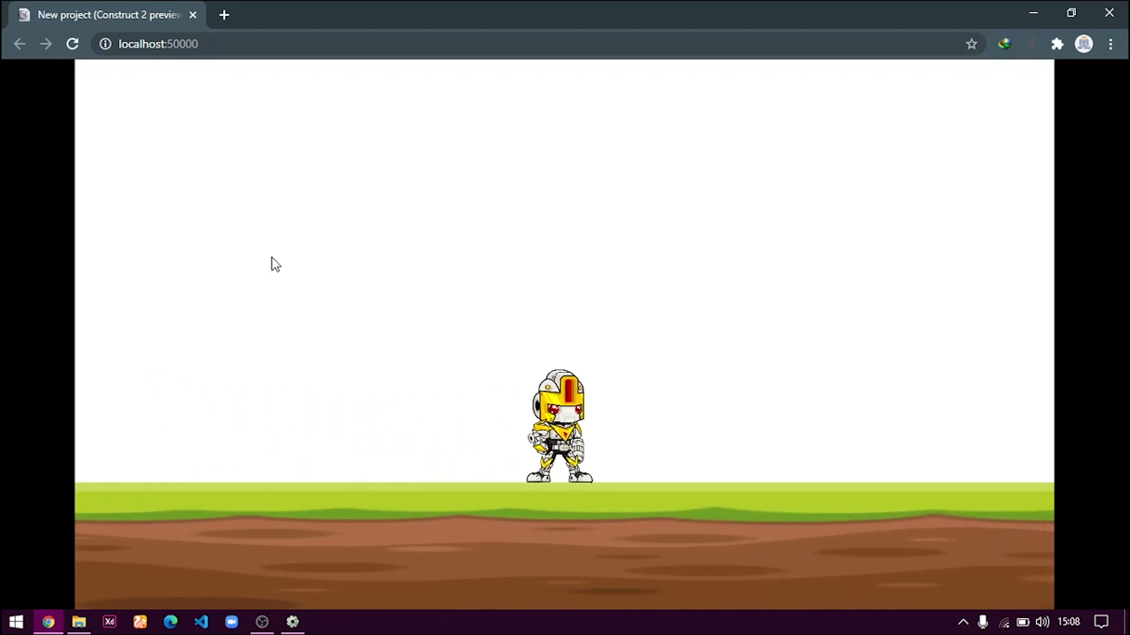
pyautogui.press('Right')
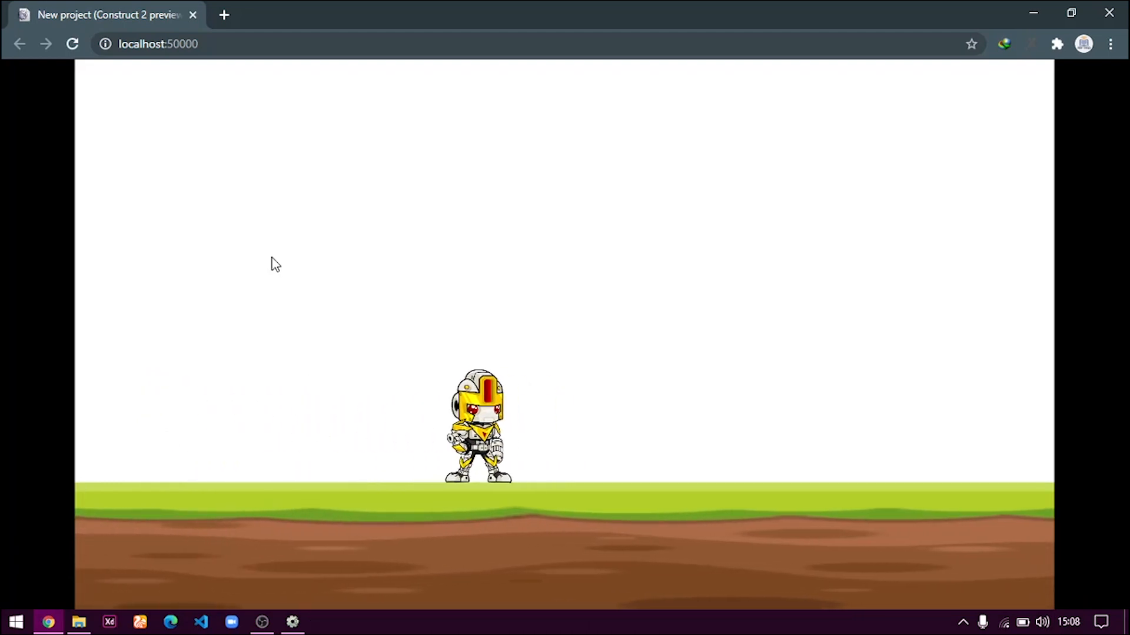
pyautogui.press('Left')
pyautogui.press('Right')
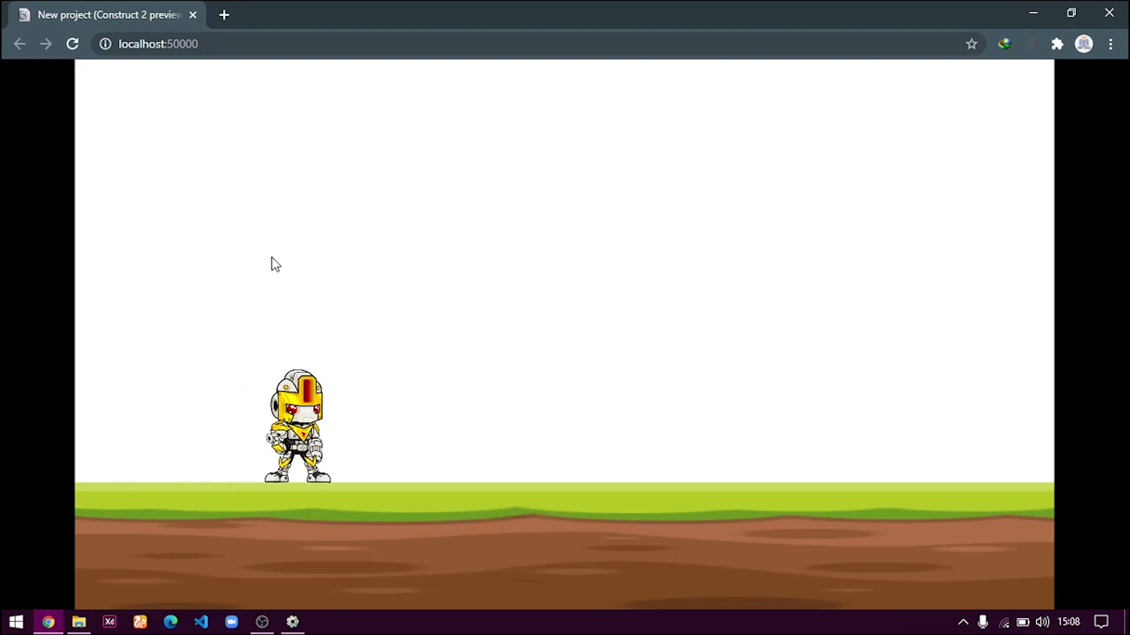
pyautogui.click(292, 623)
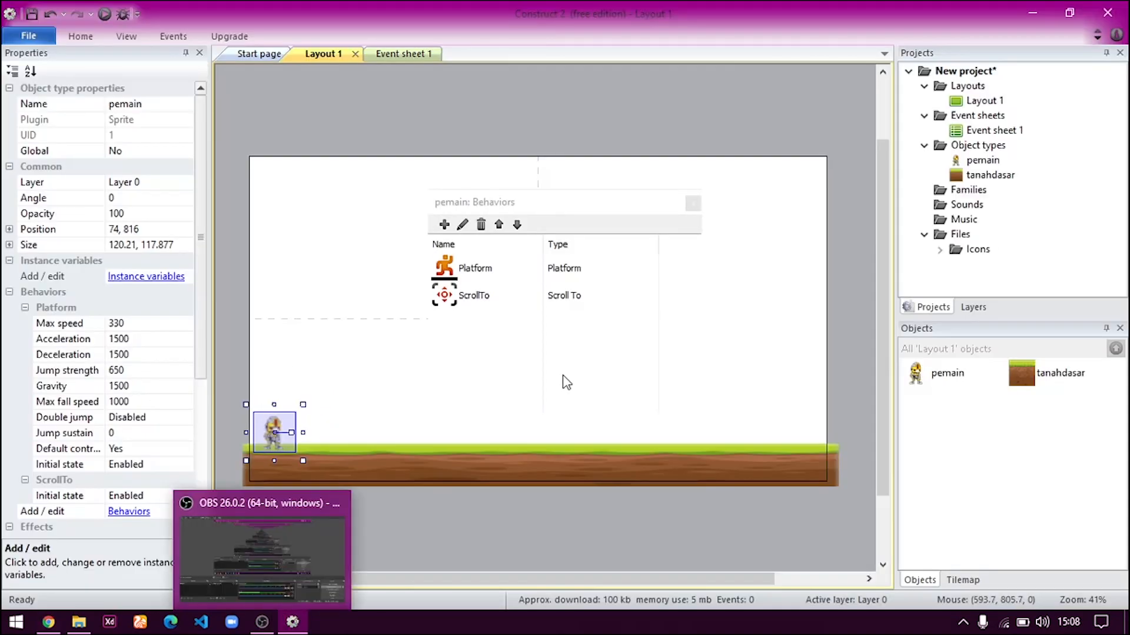
# - Close the behavior lists of the pemain and tanahdasar sprites
pyautogui.click(470, 510)
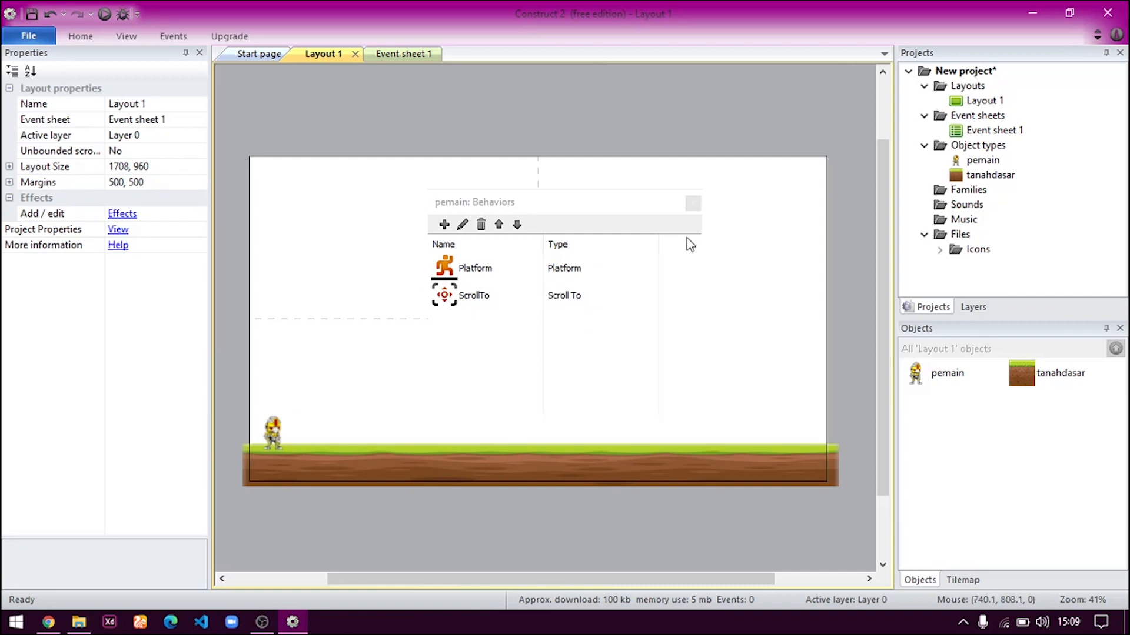
pyautogui.click(693, 204)
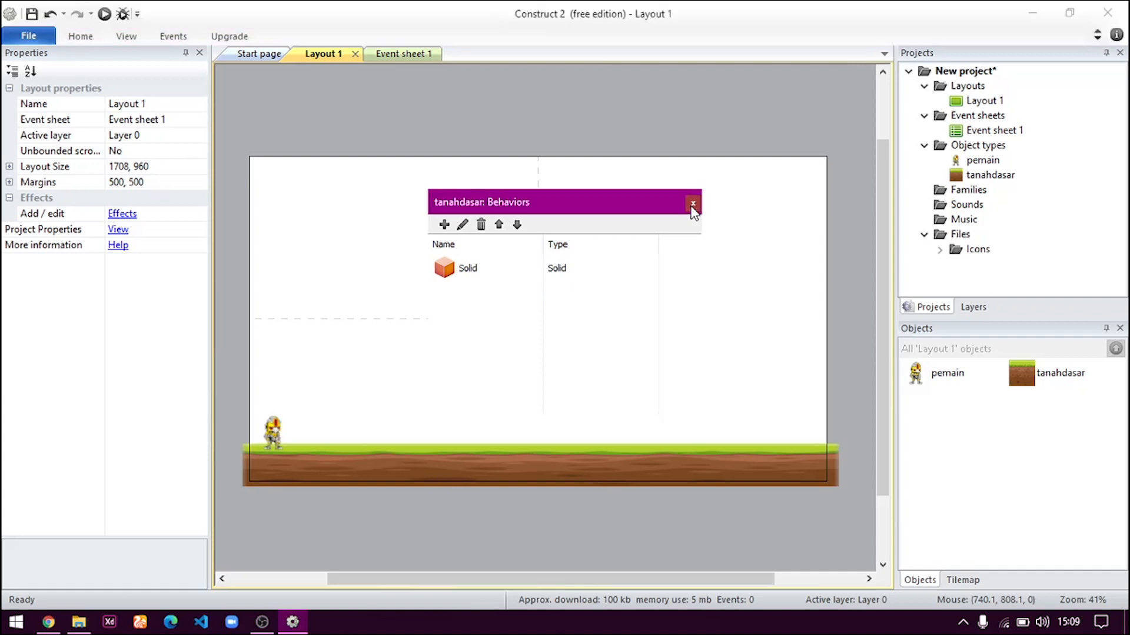
pyautogui.click(693, 205)
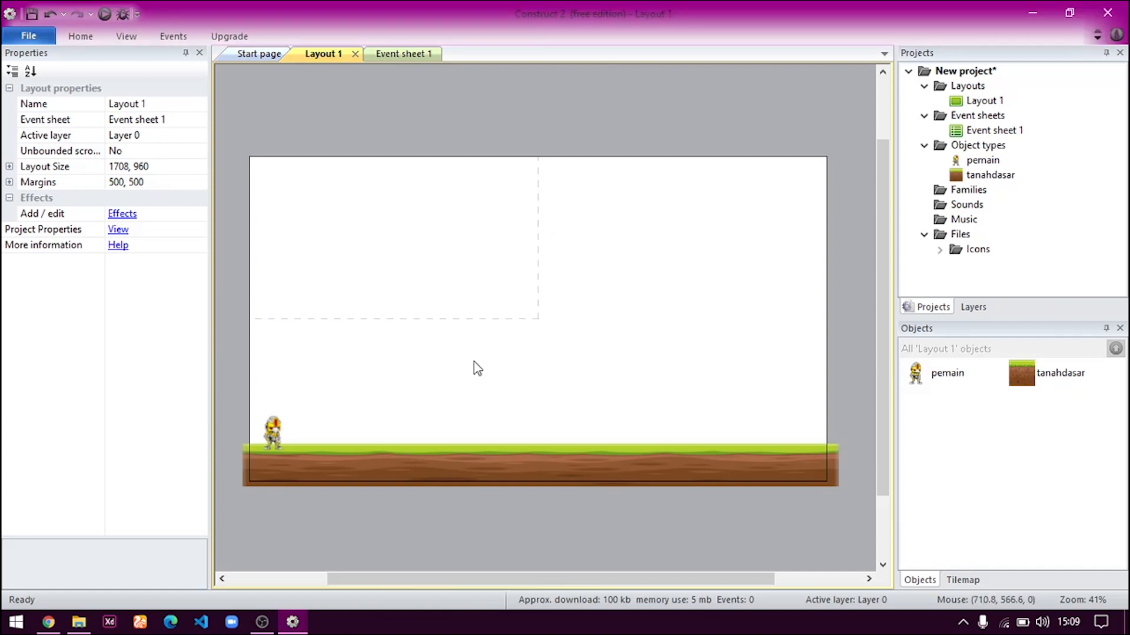
# - Insert a Sprite object named penghalang and place it near the middle of the layout, above the ground
pyautogui.doubleClick(423, 379)
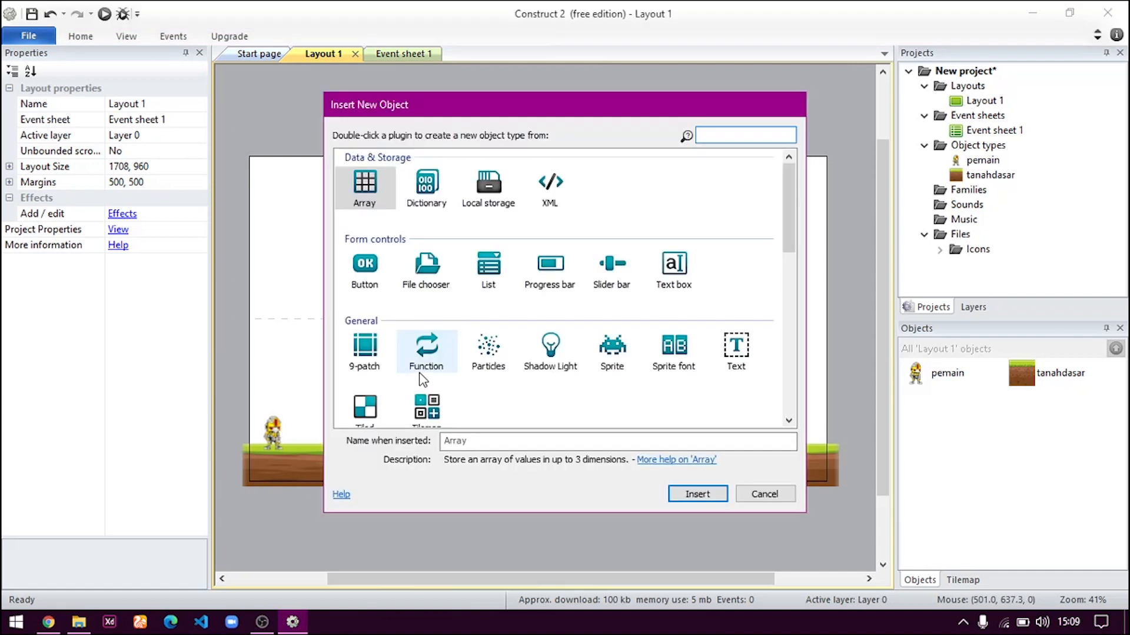
pyautogui.click(613, 365)
pyautogui.click(465, 440)
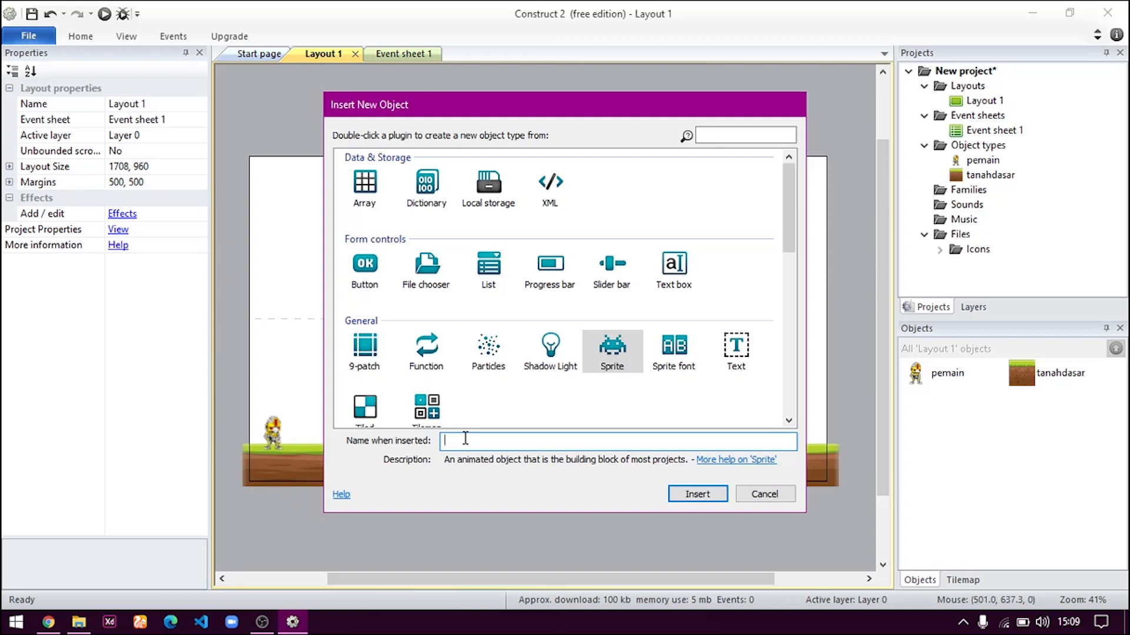
pyautogui.write('penghalang')
pyautogui.click(697, 494)
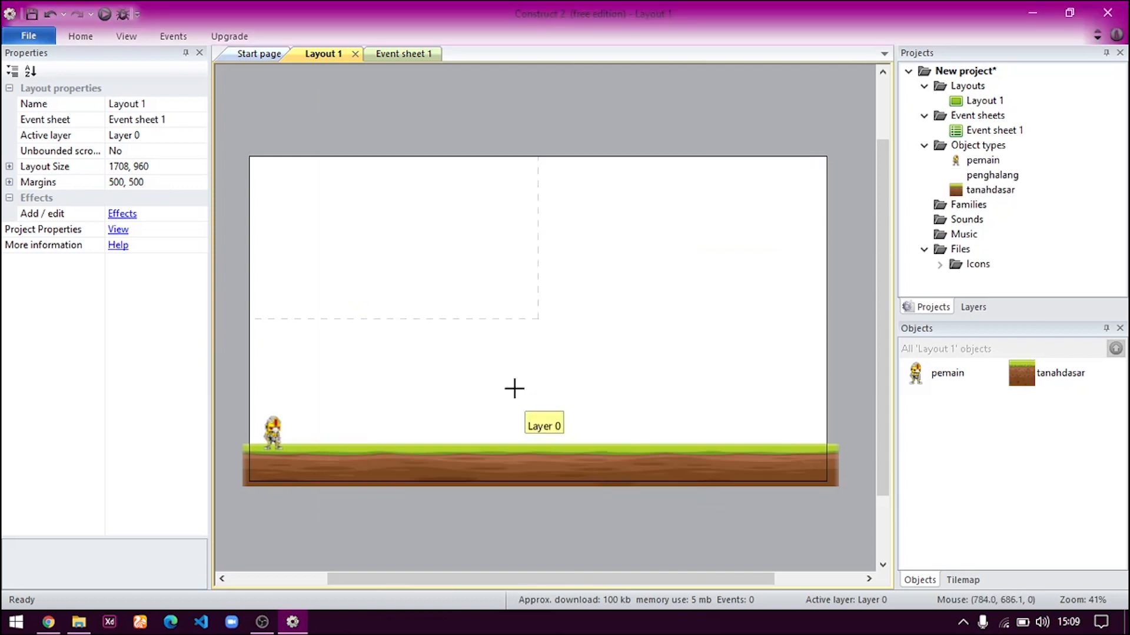
pyautogui.click(518, 396)
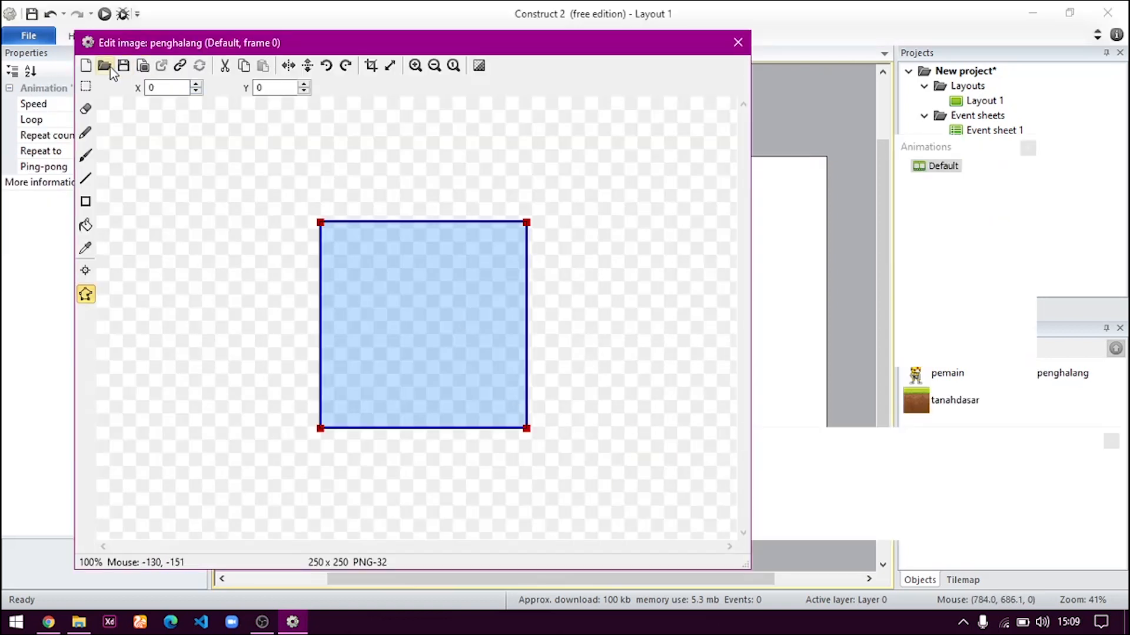
# - Load 14.png from the Tiles folder of Assets Game as the penghalang sprite's image and close the image editor
pyautogui.click(106, 66)
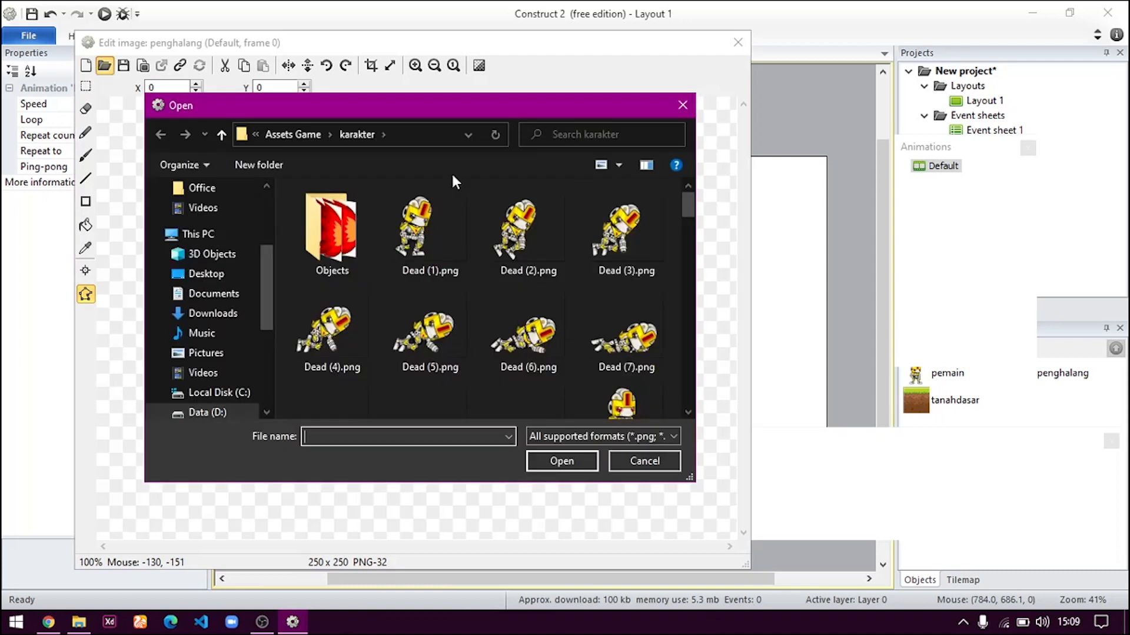
pyautogui.click(288, 133)
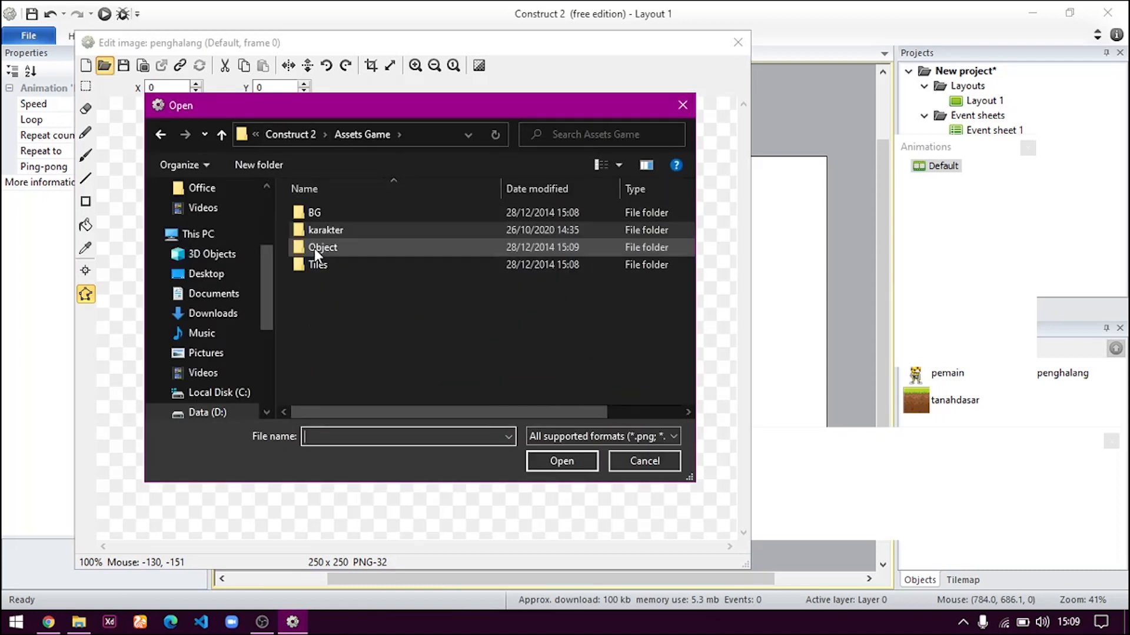
pyautogui.doubleClick(318, 263)
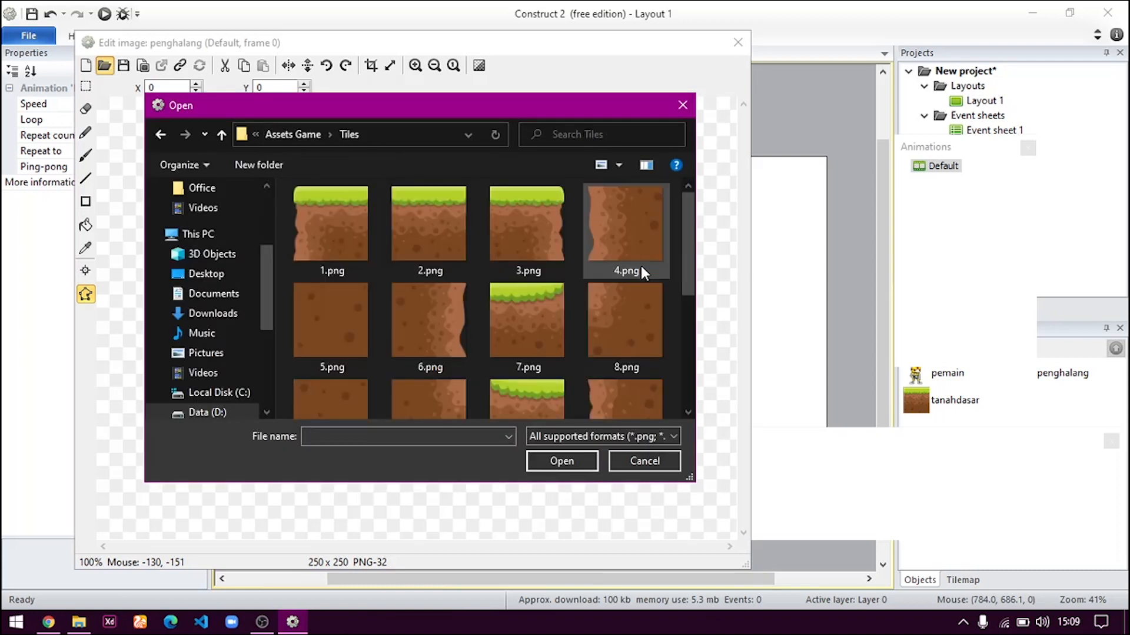
pyautogui.moveTo(688, 266); pyautogui.dragTo(685, 214)
pyautogui.scroll(-1, 688, 327)
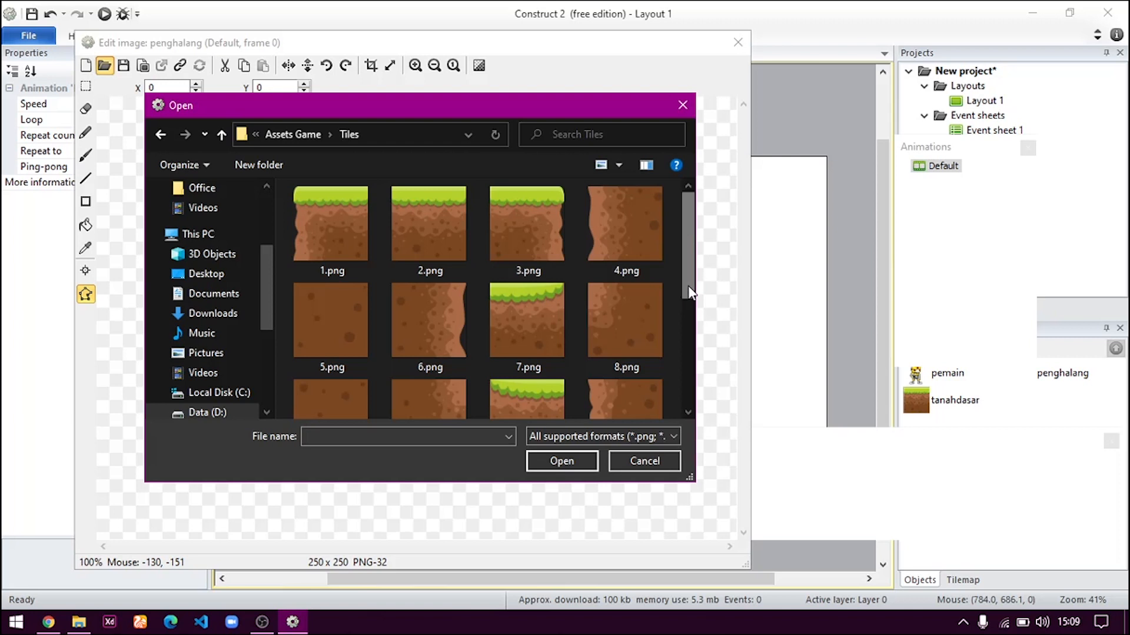
pyautogui.scroll(-3, 683, 287)
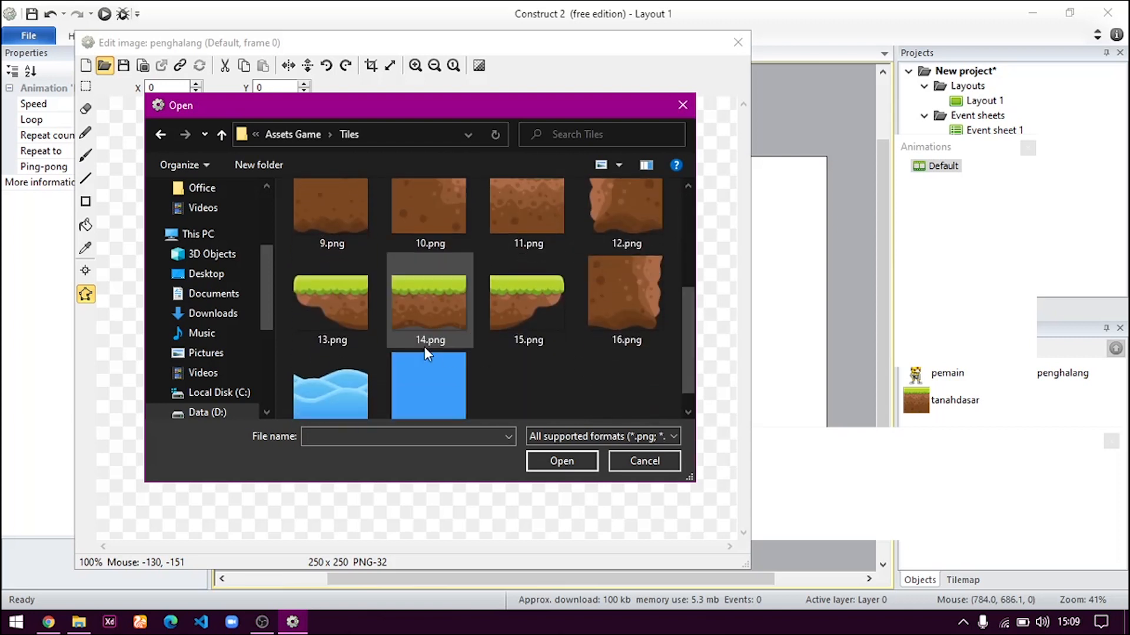
pyautogui.click(418, 321)
pyautogui.doubleClick(417, 320)
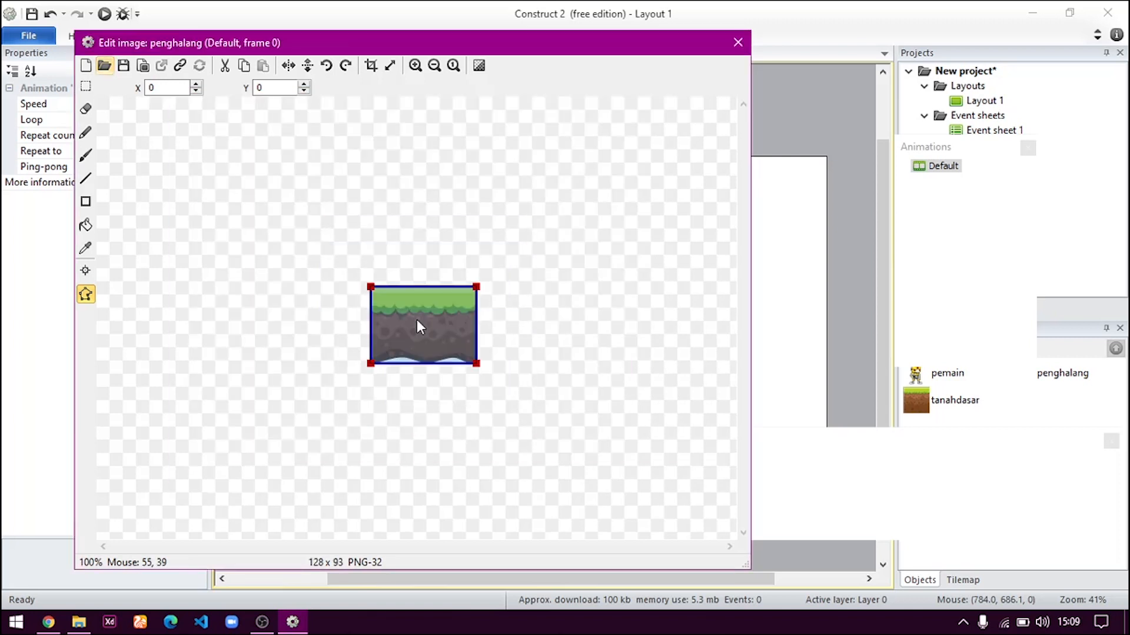
pyautogui.click(737, 43)
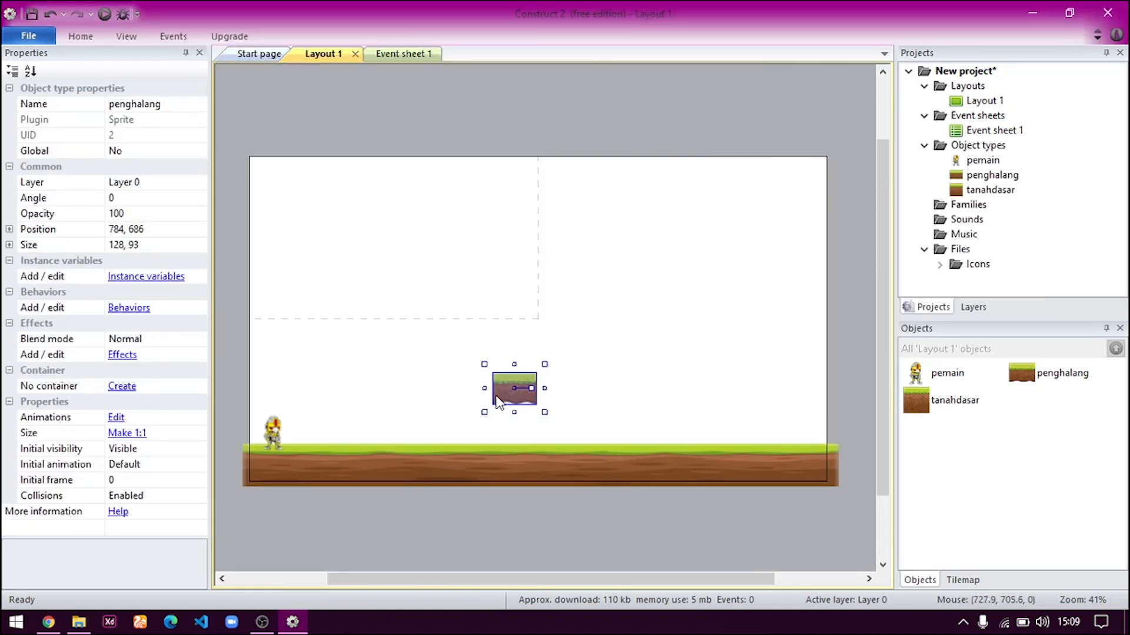
# - Move the penghalang block beside the player, just above the ground at about 235, 791, and flatten it to about 128 x 59
pyautogui.moveTo(491, 402); pyautogui.dragTo(315, 431)
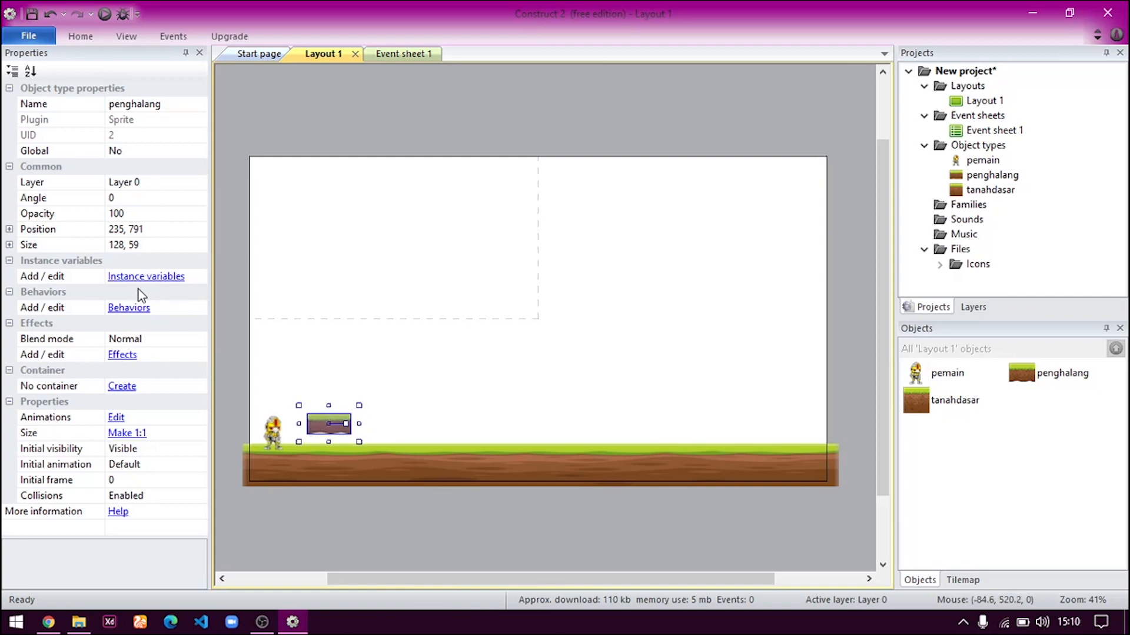
# - Add the Solid behavior to the penghalang sprite and close its behavior list
pyautogui.click(135, 310)
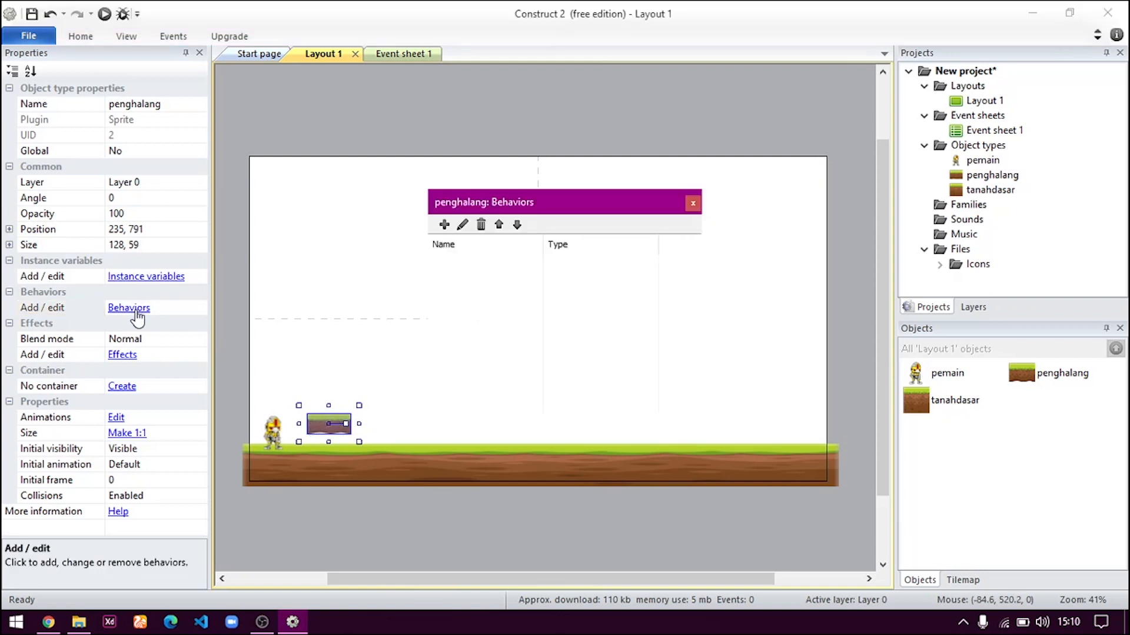
pyautogui.click(444, 224)
pyautogui.click(654, 226)
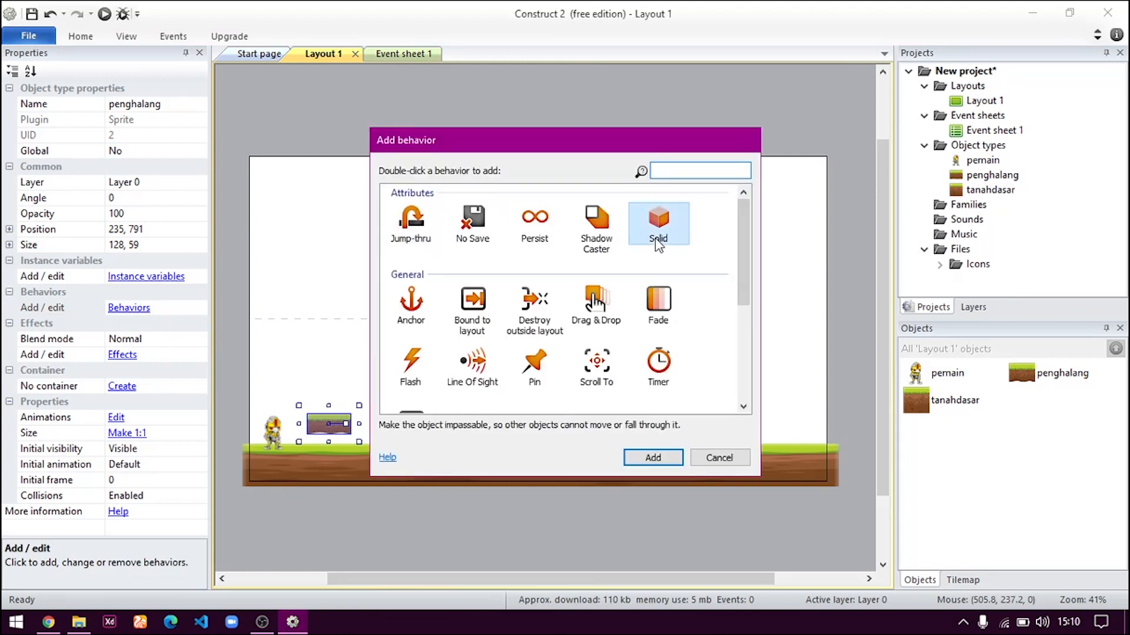
pyautogui.click(637, 463)
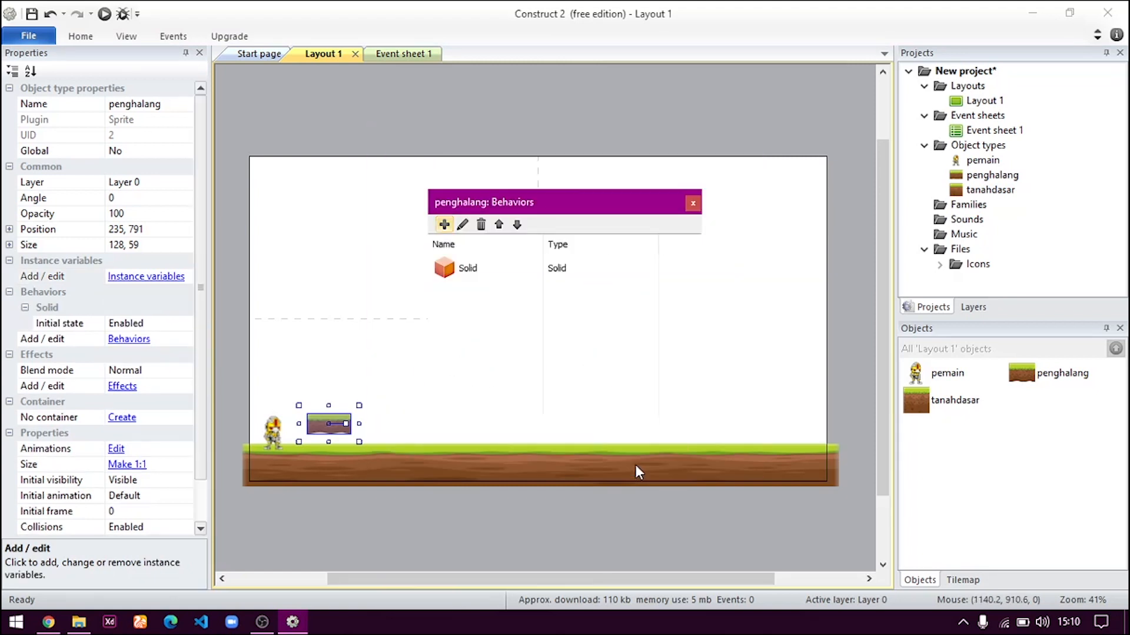
pyautogui.click(692, 203)
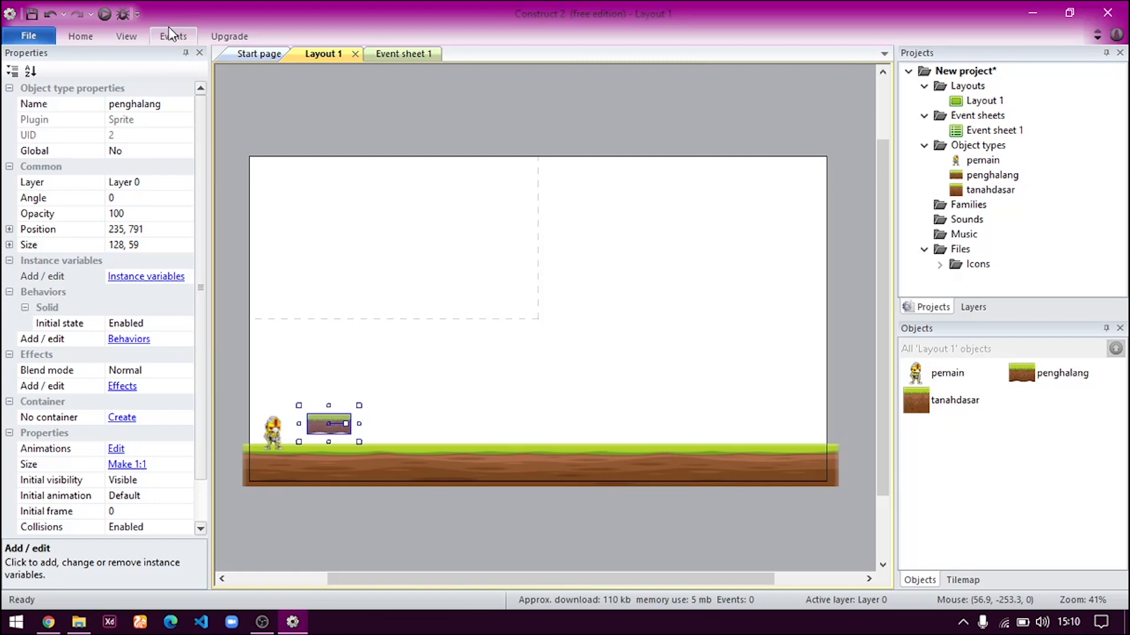
# - Run the layout preview in the browser and test the character walking back and forth and jumping in front of the block
pyautogui.click(104, 14)
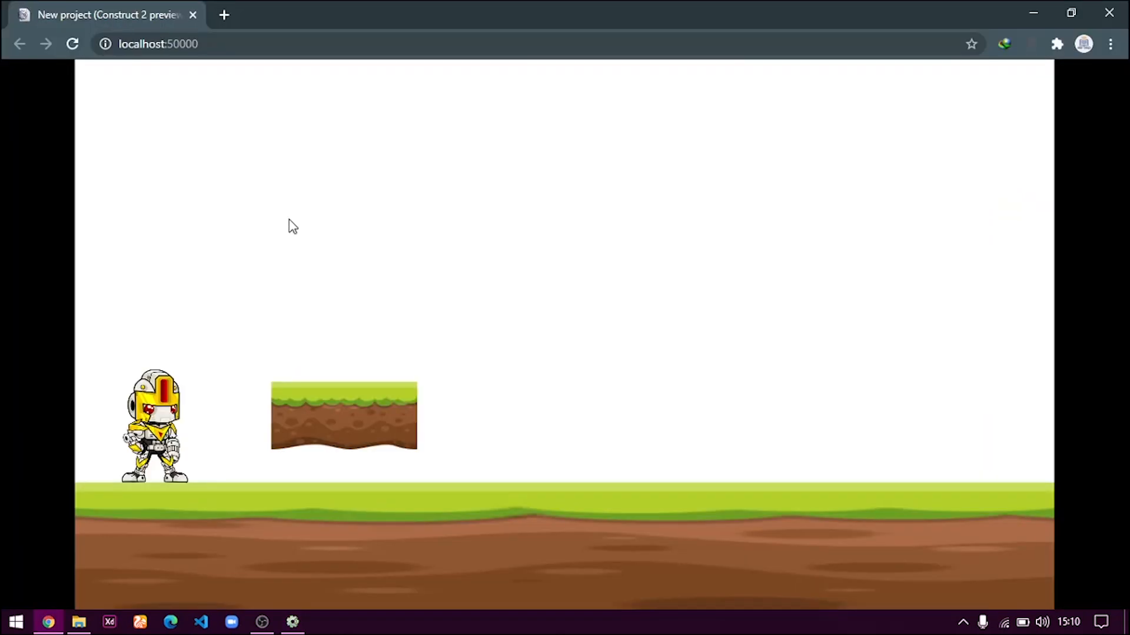
pyautogui.press('Right')
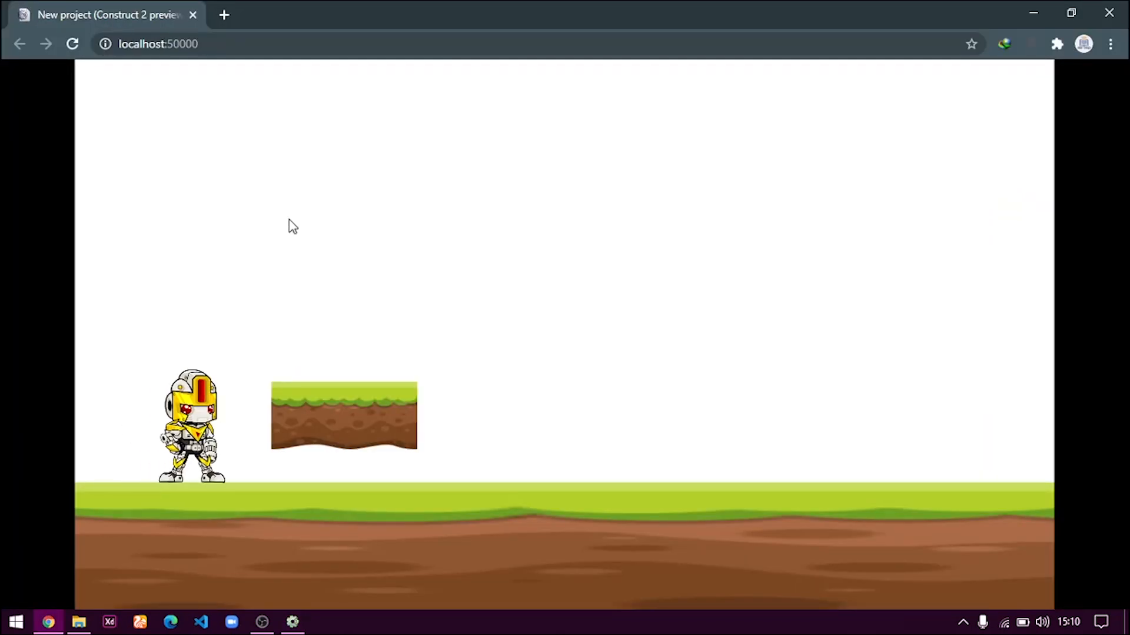
pyautogui.press('Left')
pyautogui.press('Up')
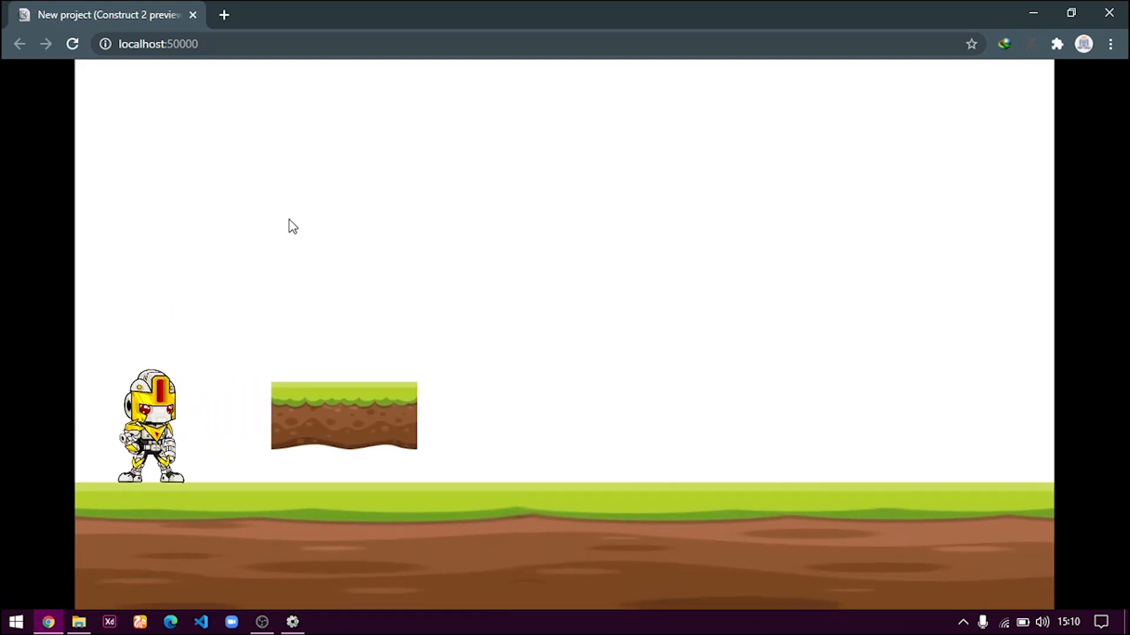
pyautogui.press('Right')
pyautogui.press('Left')
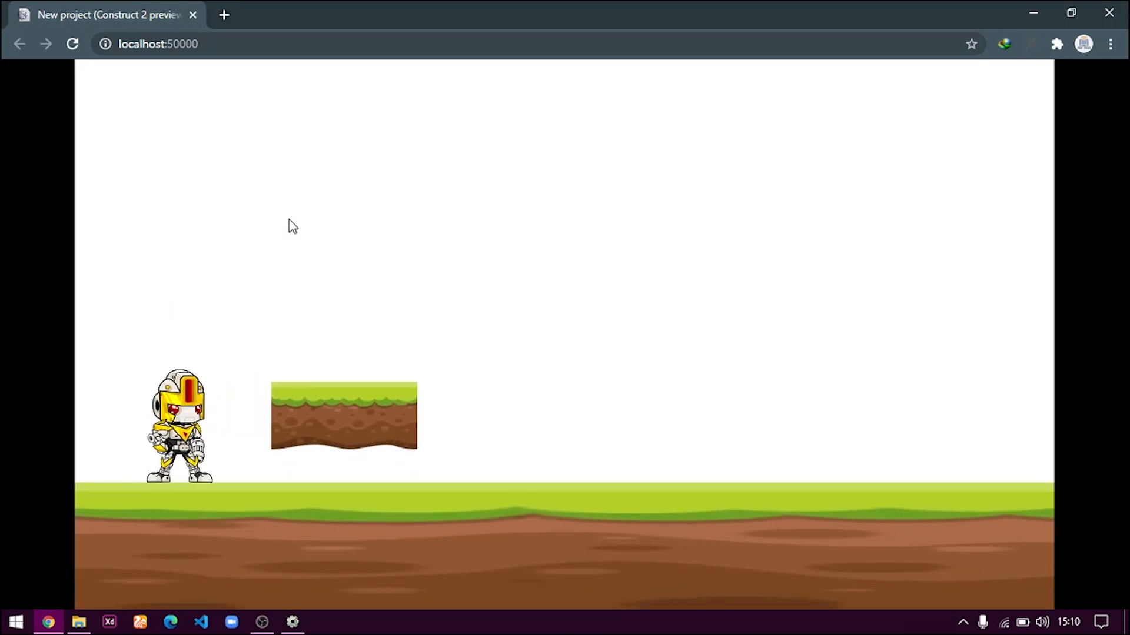
pyautogui.press('Right')
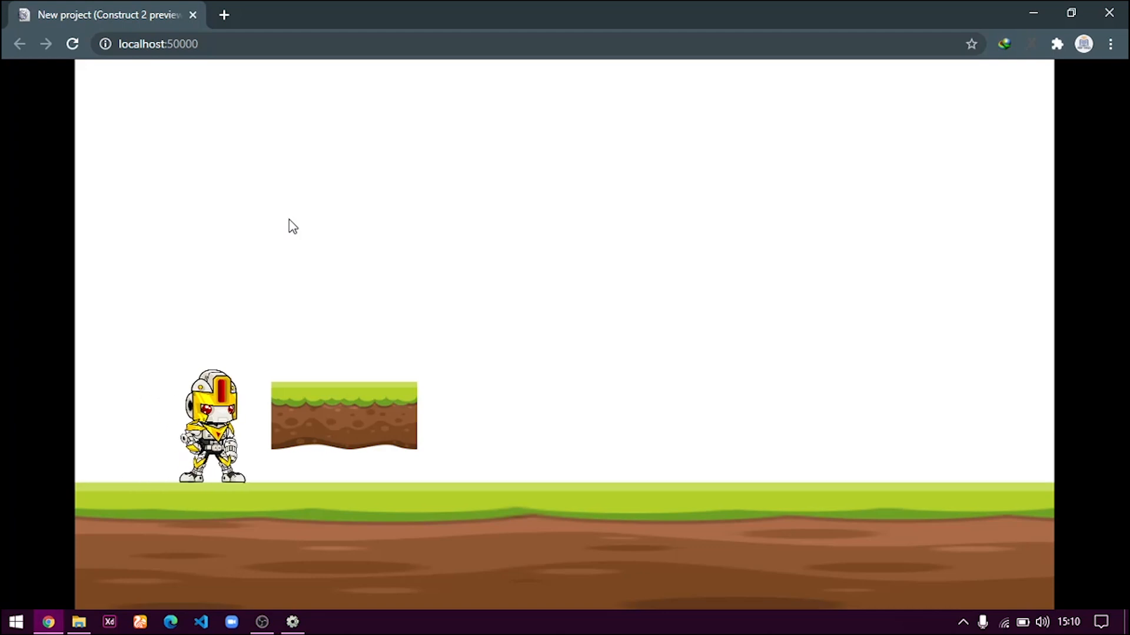
pyautogui.press('Left')
pyautogui.press('Up')
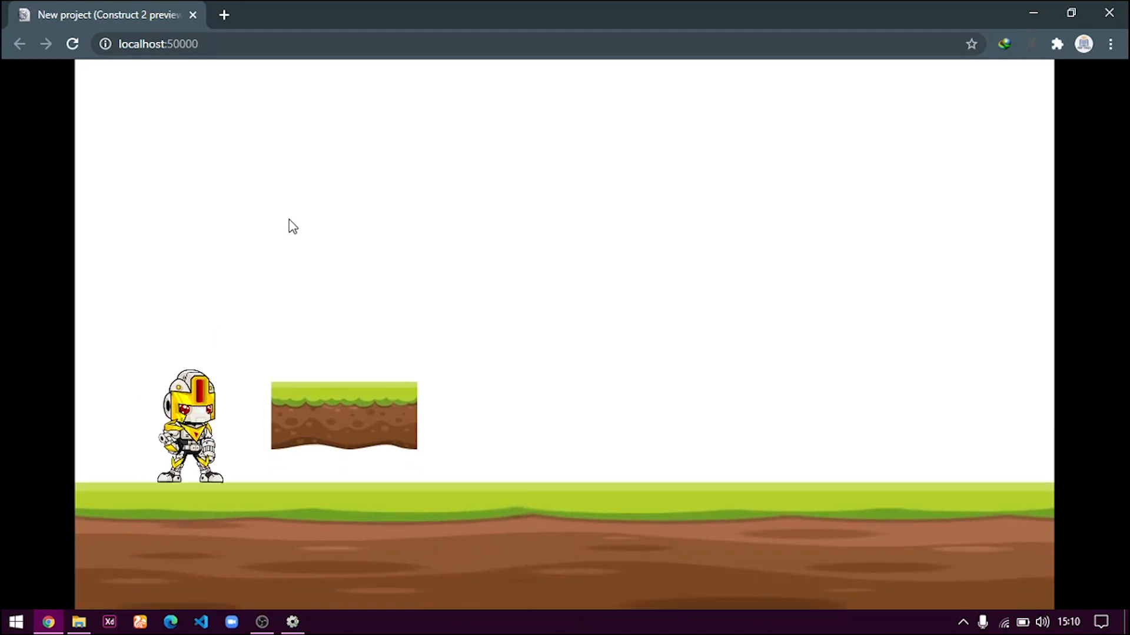
pyautogui.press('Right')
pyautogui.press('Left')
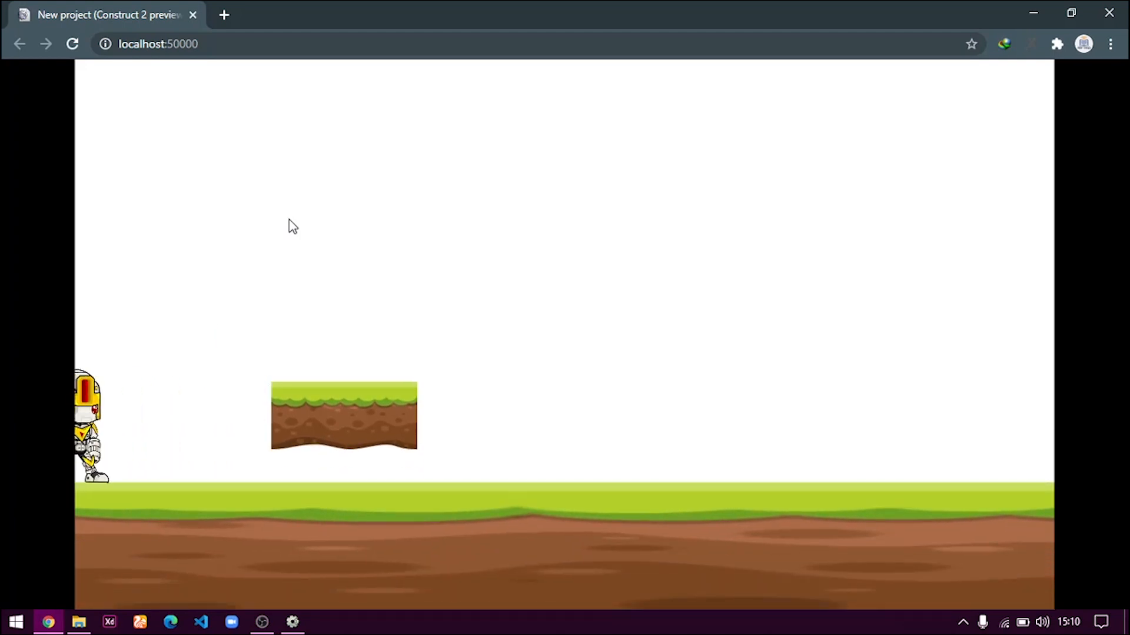
pyautogui.press('Right')
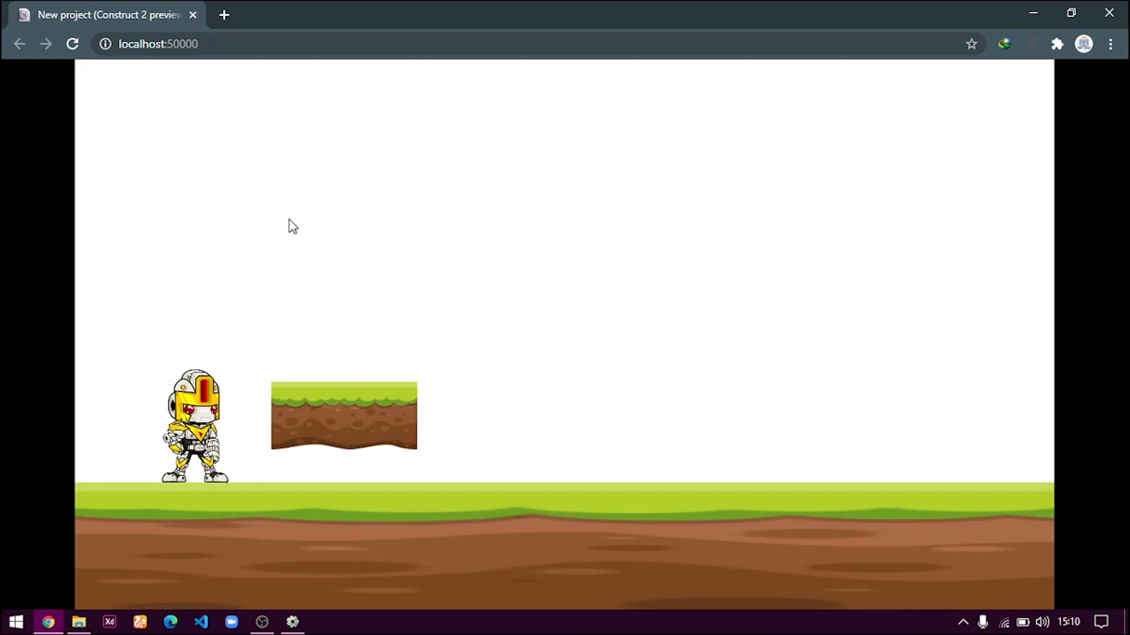
pyautogui.press('Left')
pyautogui.press('Right')
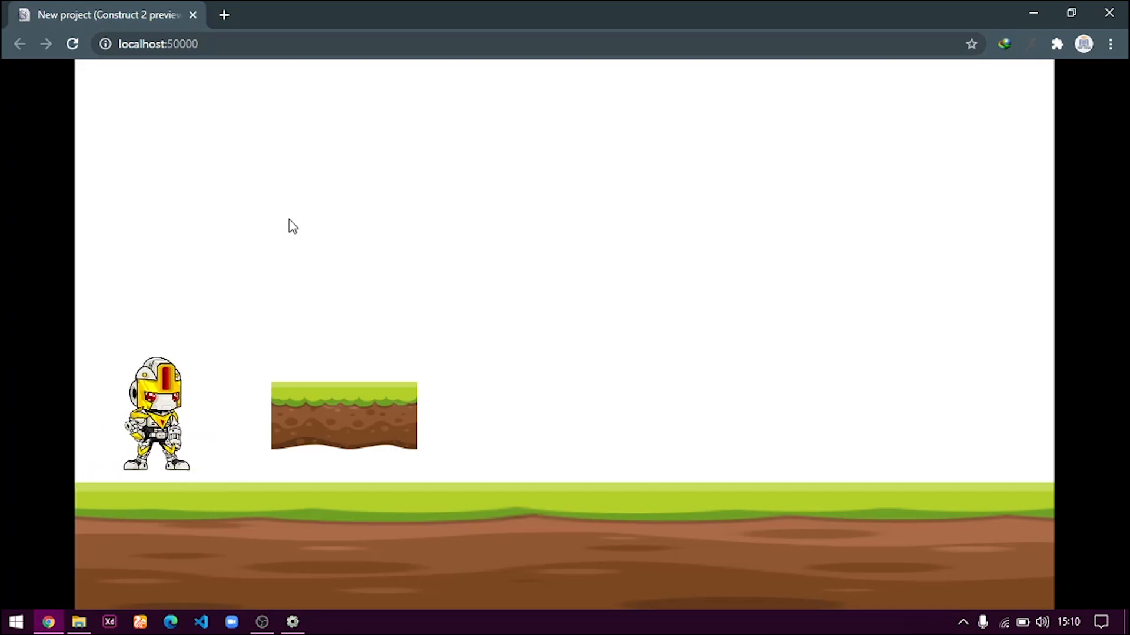
# - Jump the character onto the block, test jumping and walking on it, return to the ground, and switch back to Construct 2
pyautogui.press('Up')
pyautogui.press('Right')
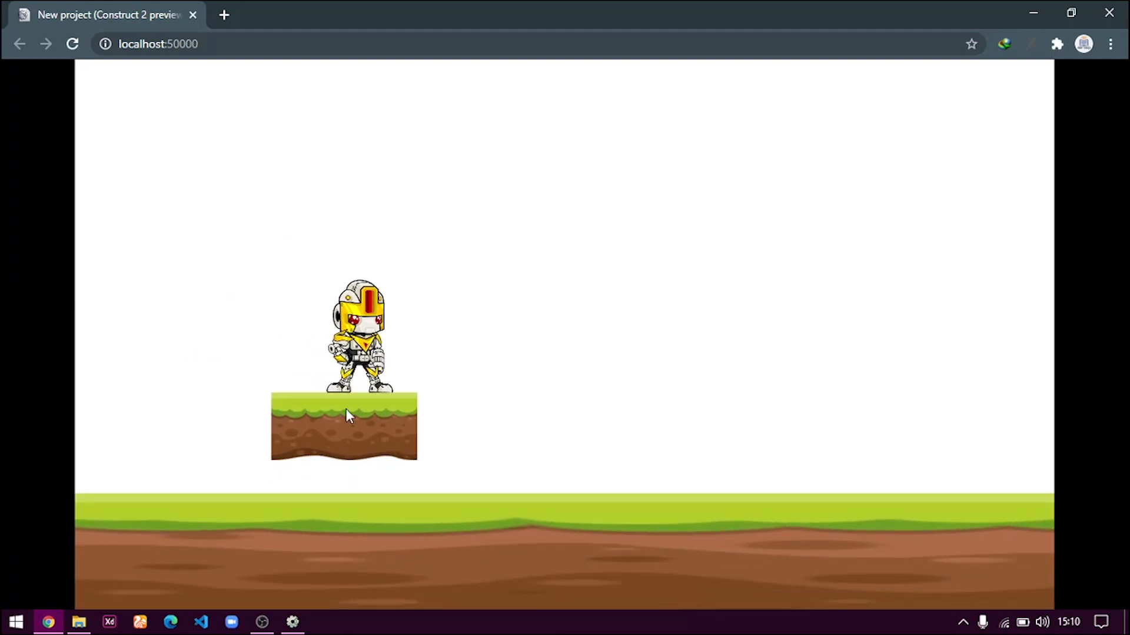
pyautogui.press('Up')
pyautogui.press('Up')
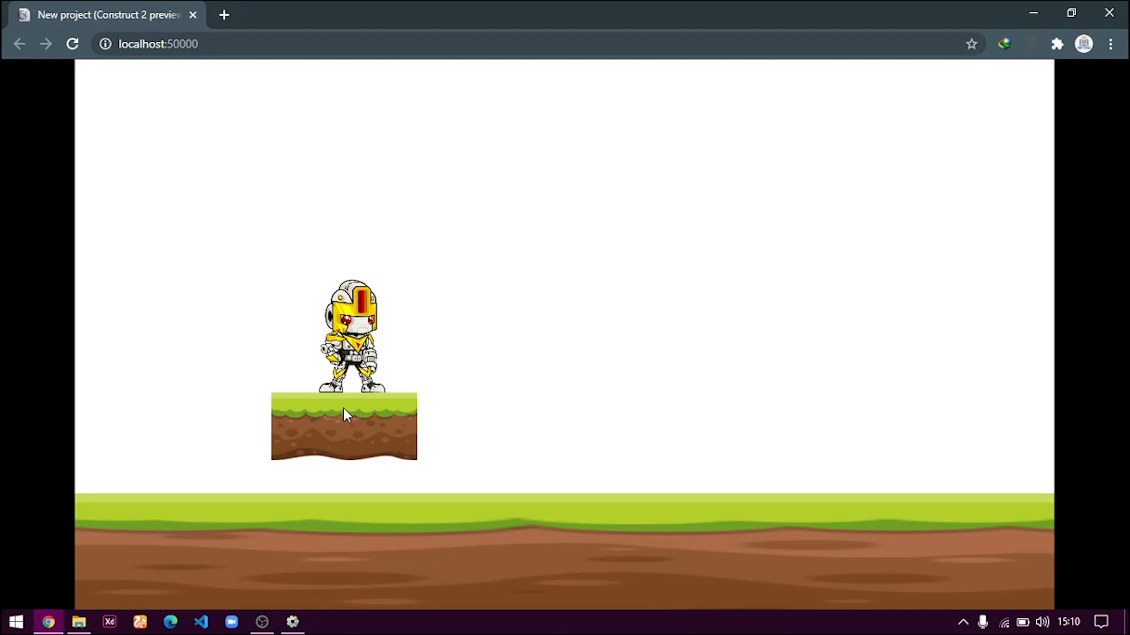
pyautogui.press('Right')
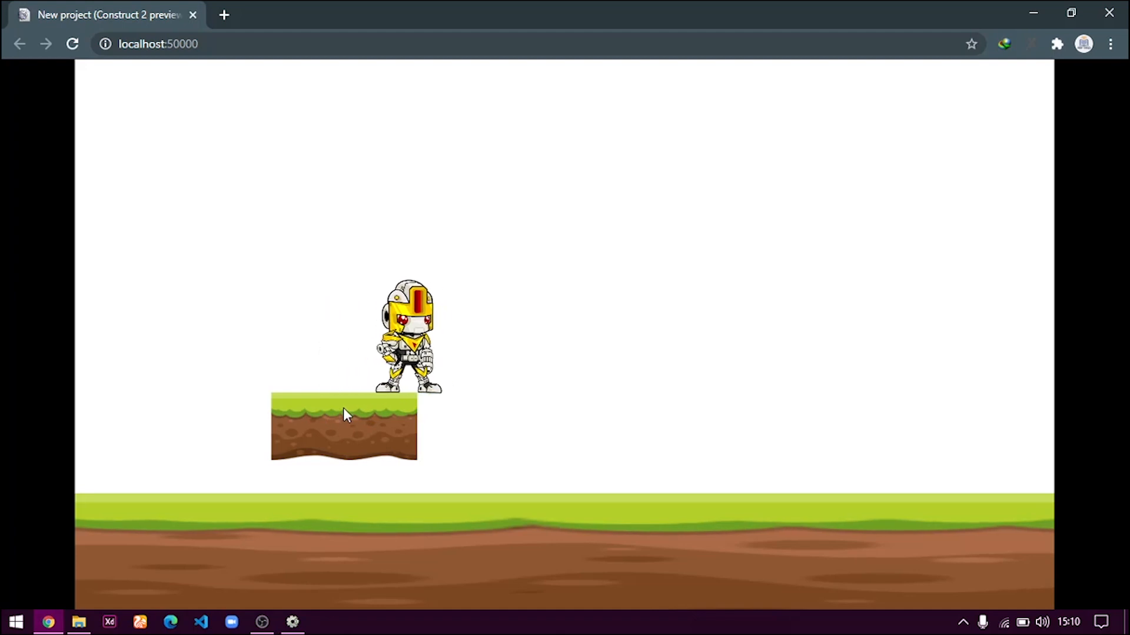
pyautogui.press('Left')
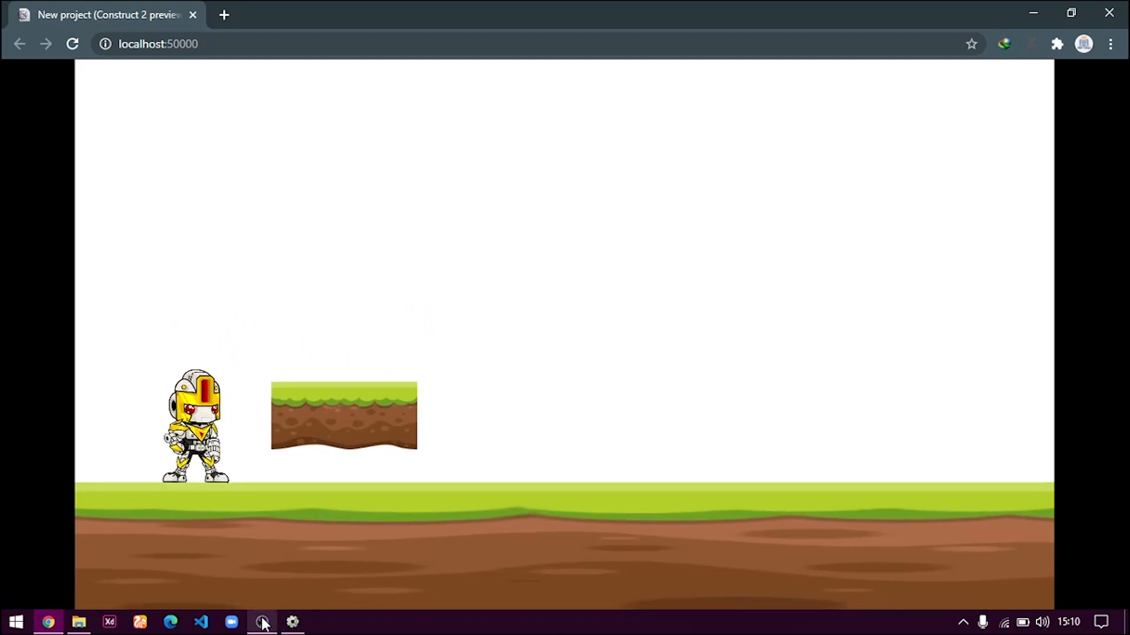
pyautogui.click(290, 625)
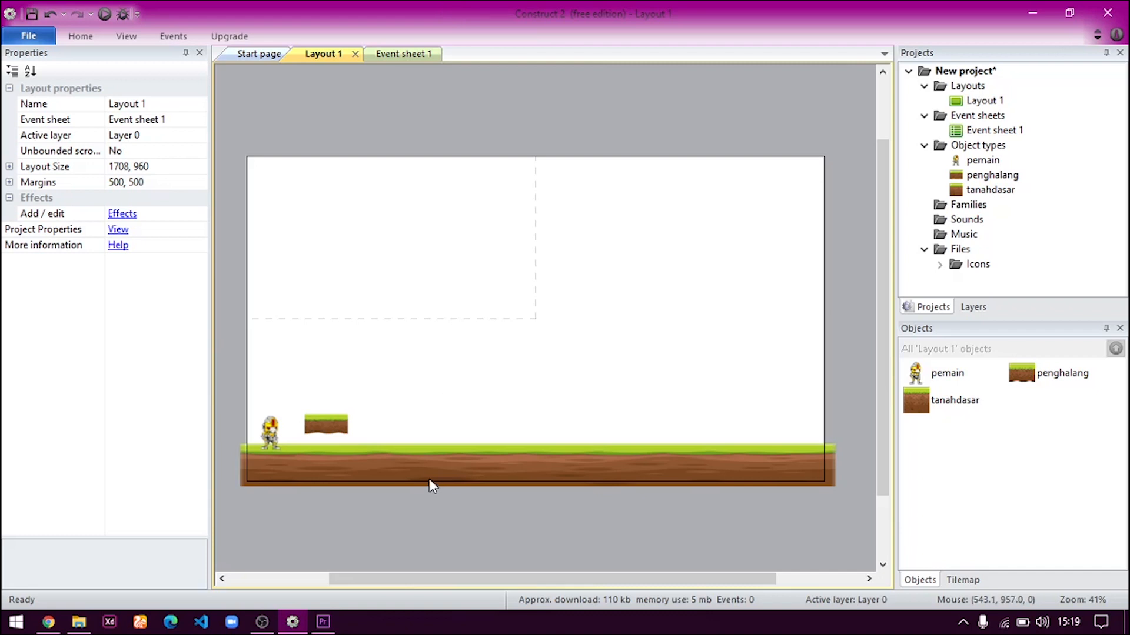
pyautogui.click(341, 423)
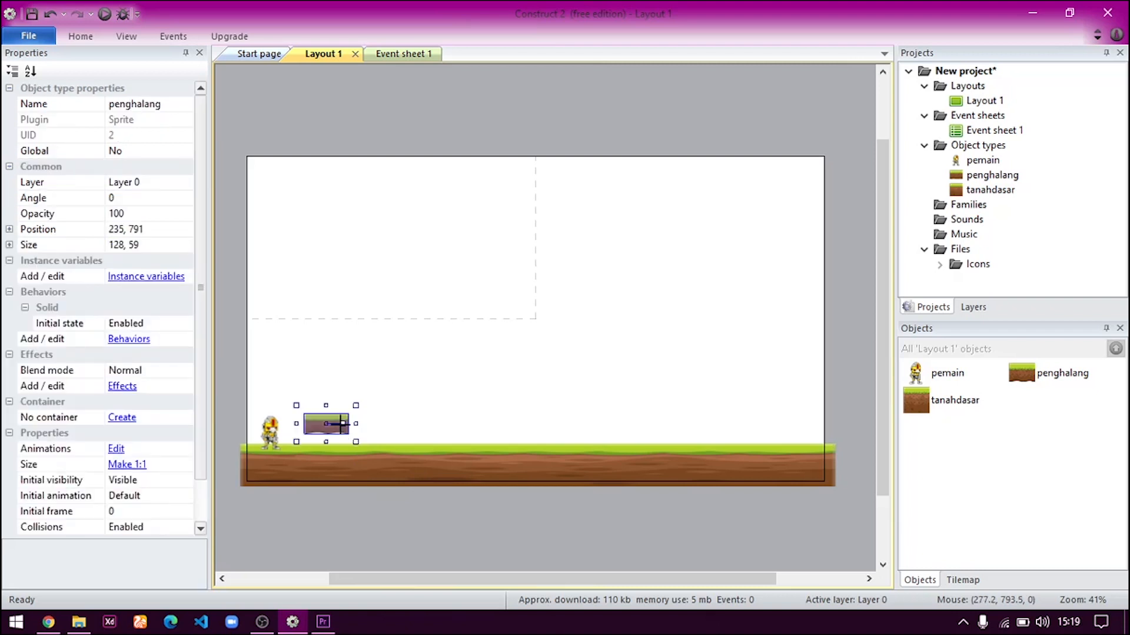
pyautogui.click(410, 425)
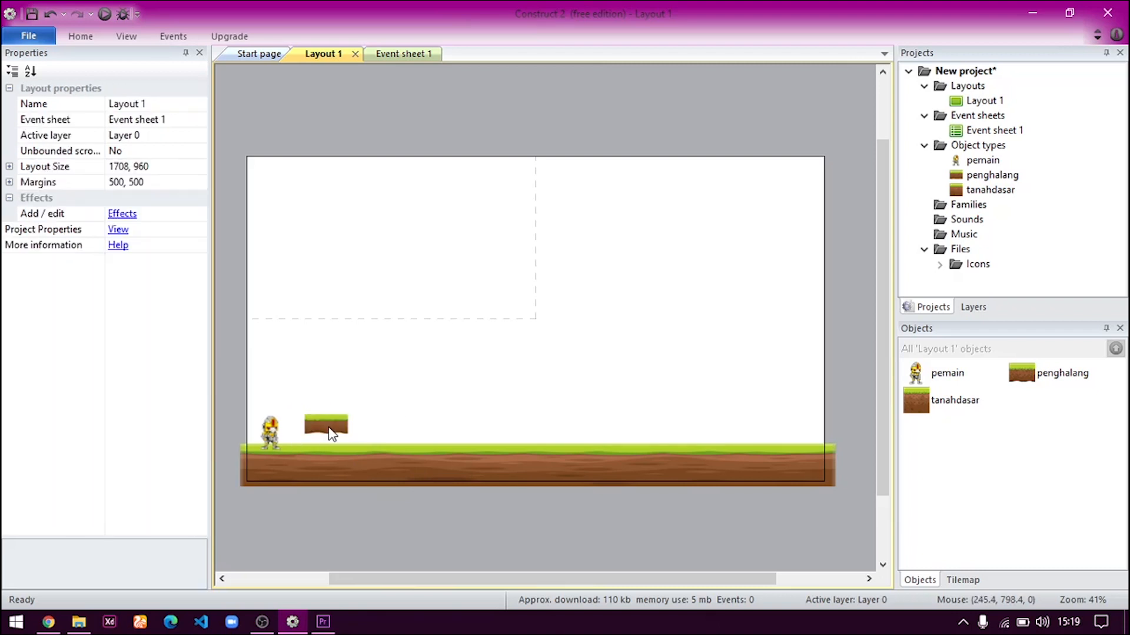
pyautogui.click(327, 430)
pyautogui.click(427, 423)
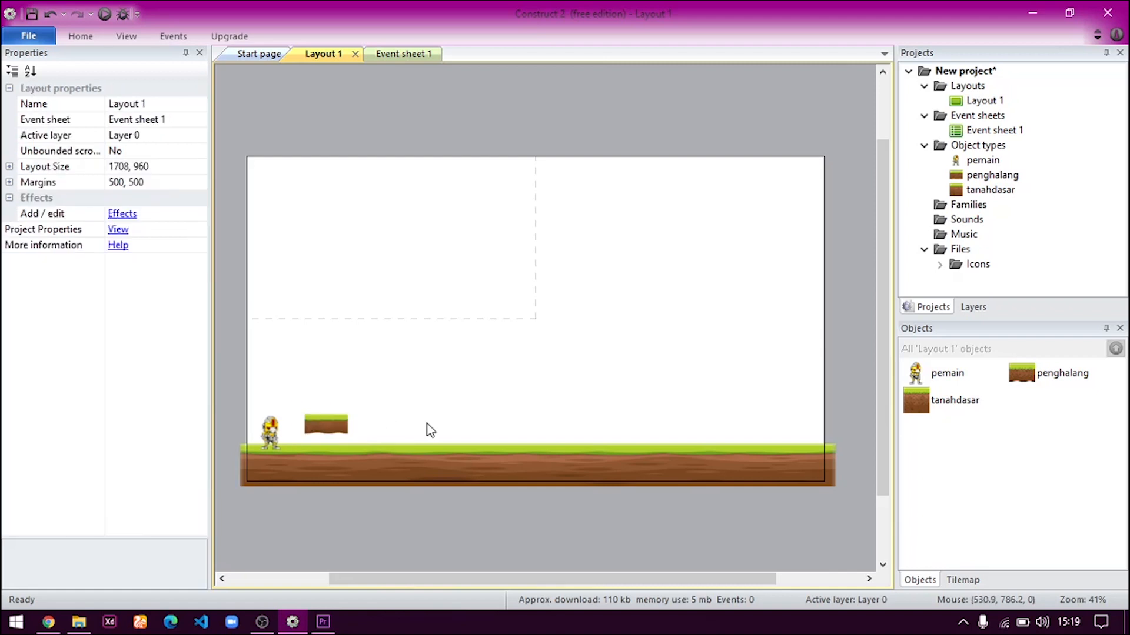